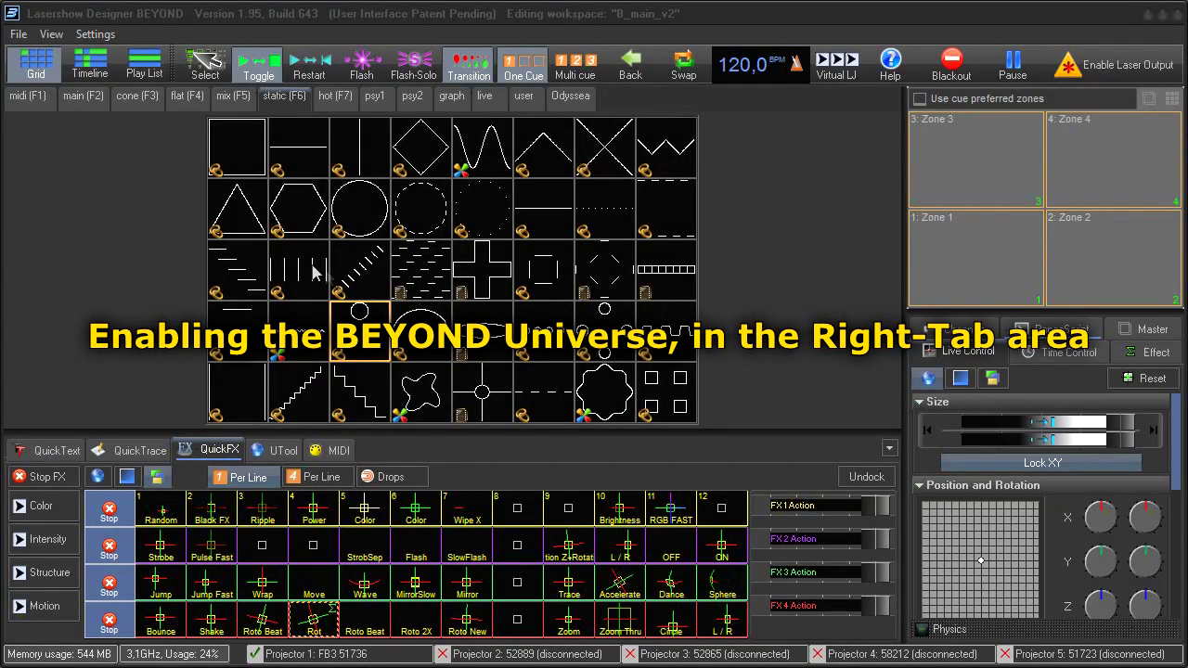
# - Enable the Universe pad in the Right-tabs area through the configuration options and display its Main layout
pyautogui.click(96, 35)
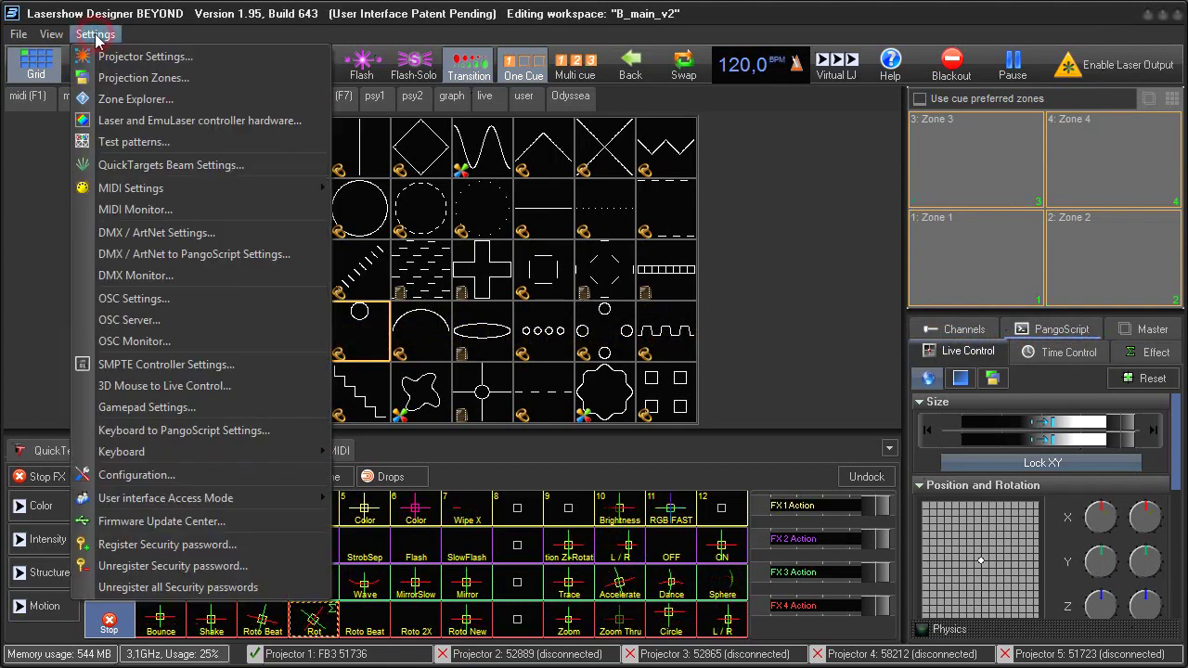
pyautogui.click(133, 477)
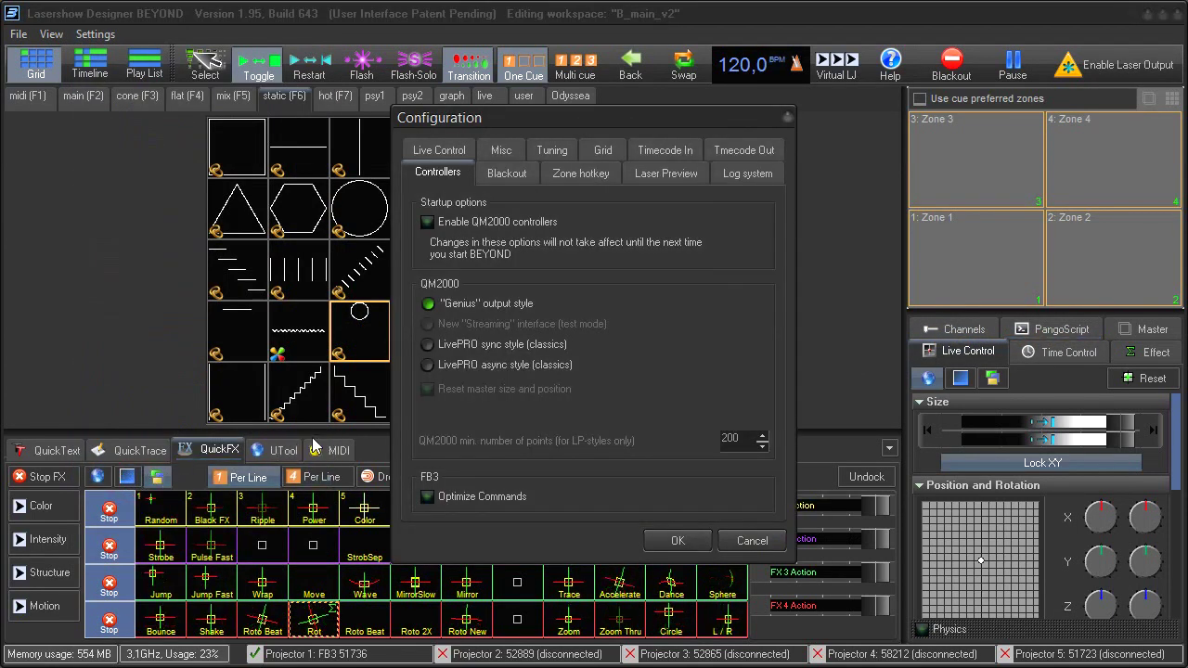
pyautogui.click(551, 150)
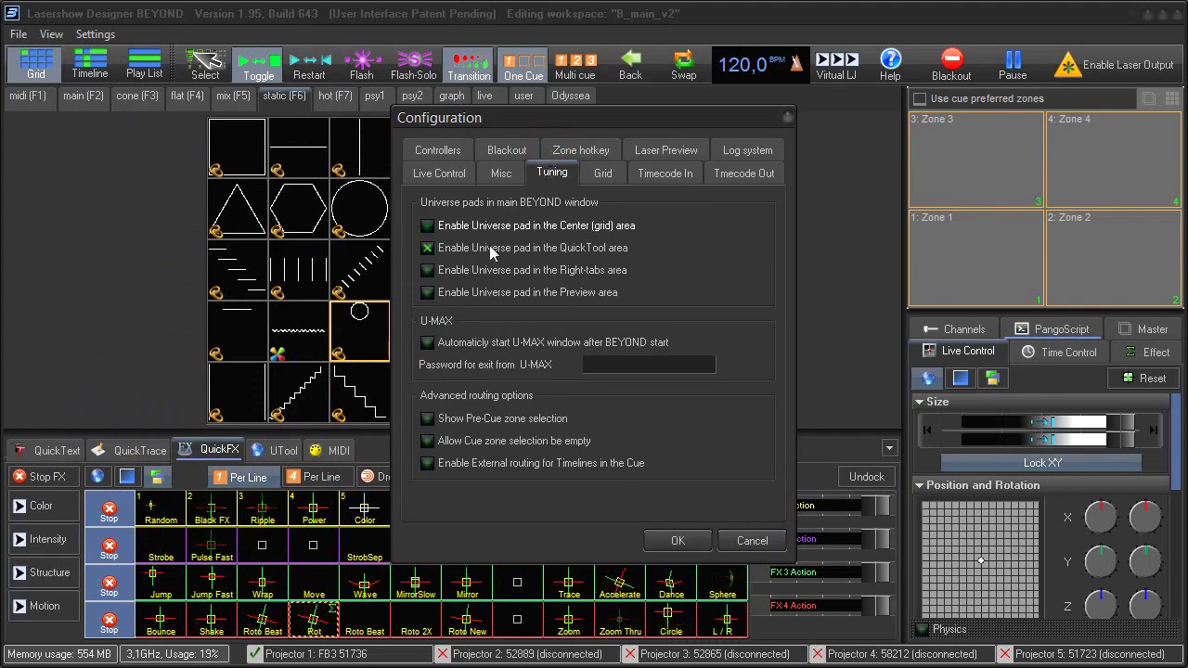
pyautogui.click(428, 271)
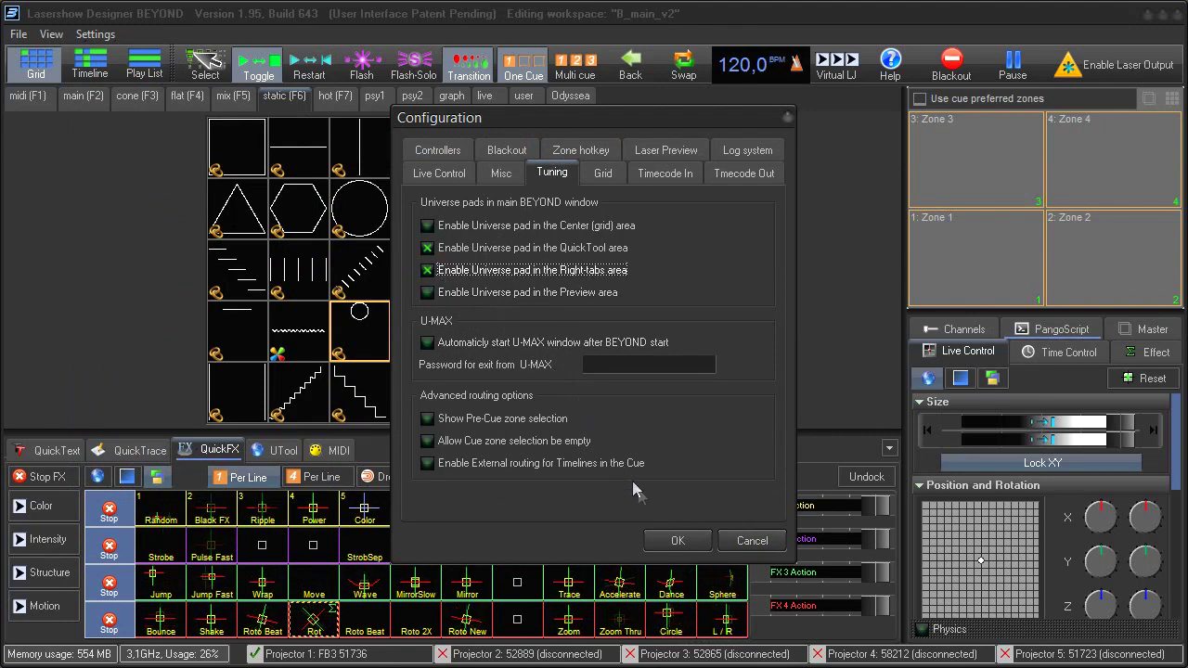
pyautogui.click(677, 541)
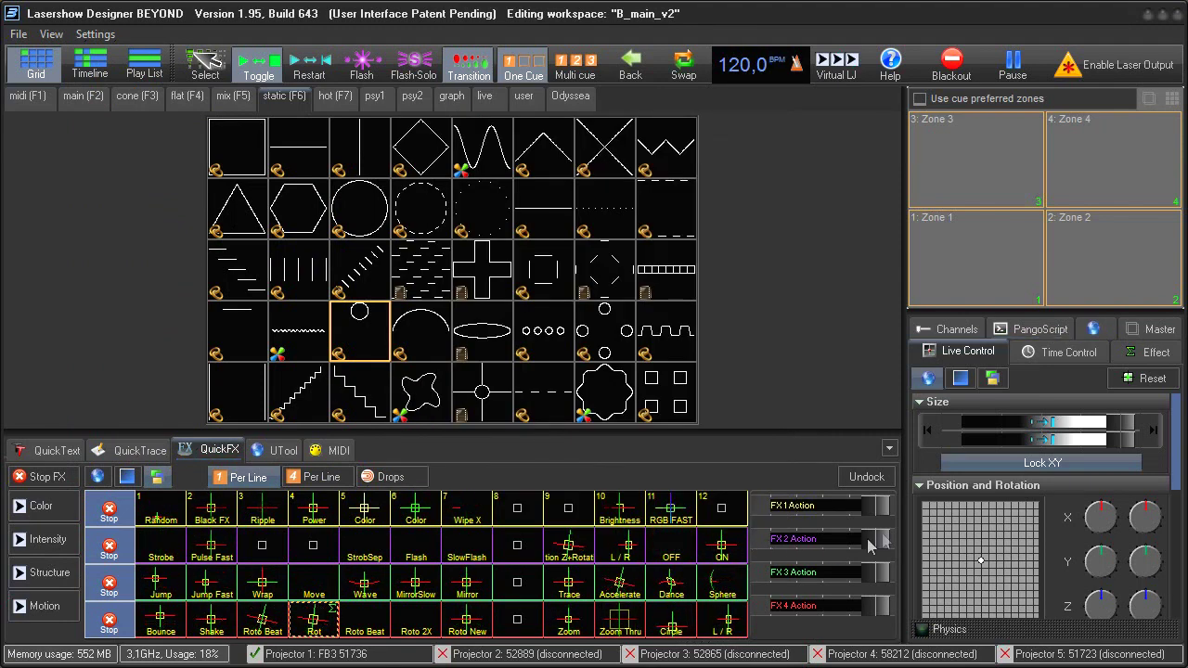
pyautogui.click(1094, 329)
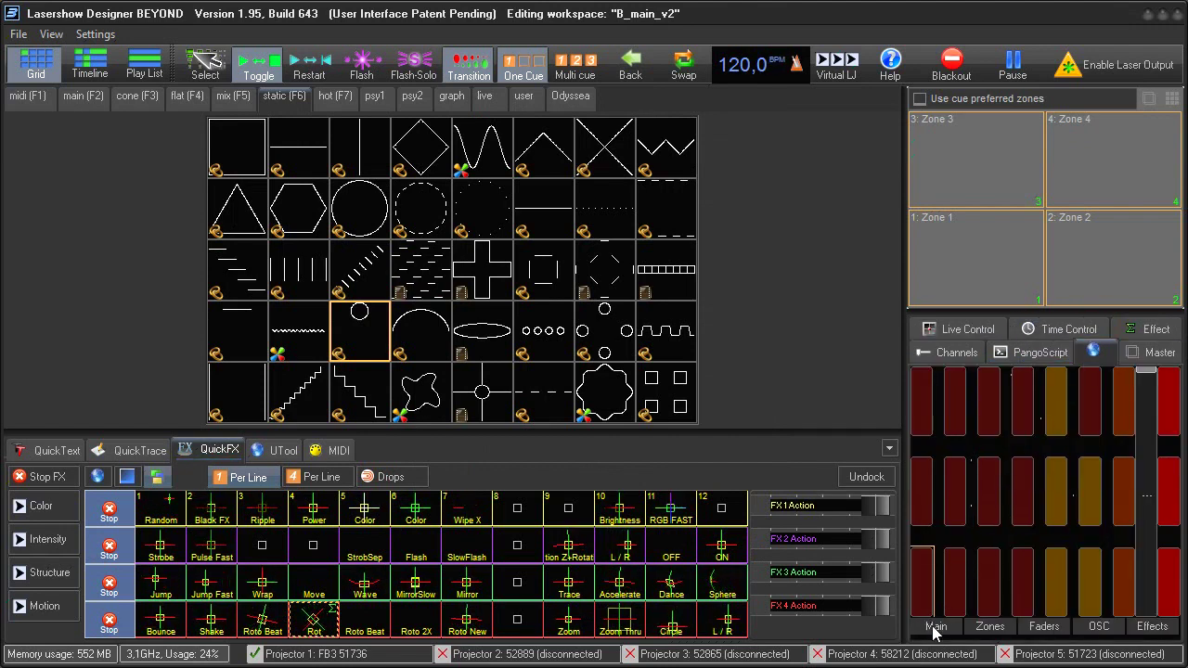
pyautogui.click(935, 627)
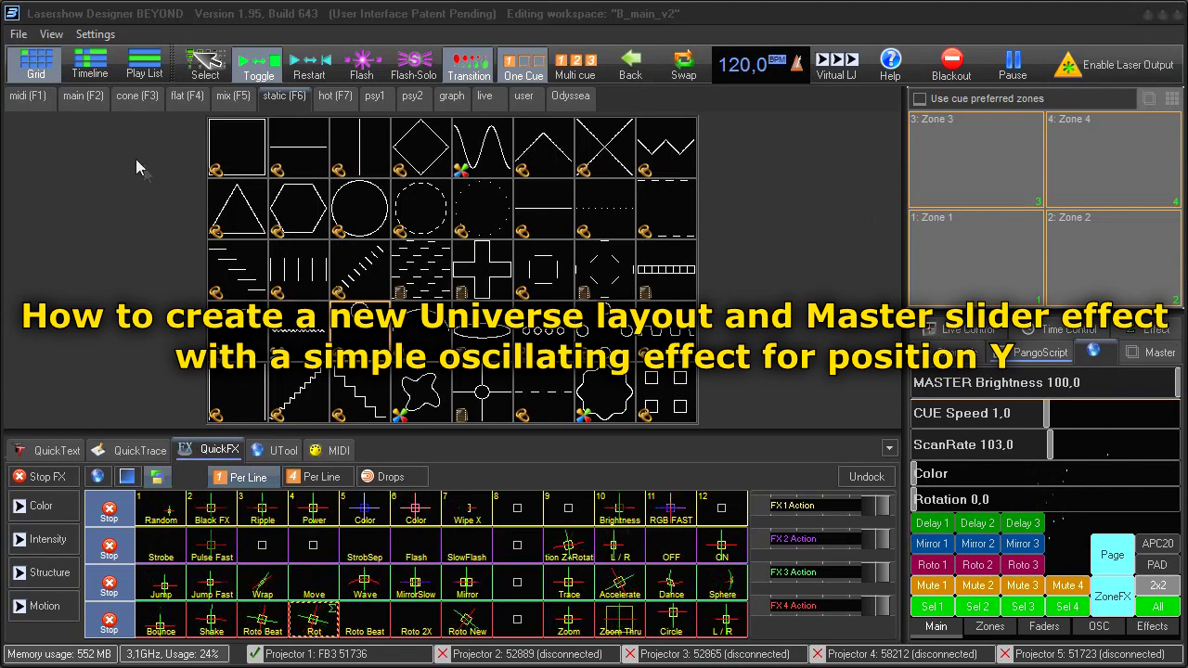
# - Add a BEYOND Universe layout named Sliders with its default properties and display it on the Right-tabs pad
pyautogui.click(51, 35)
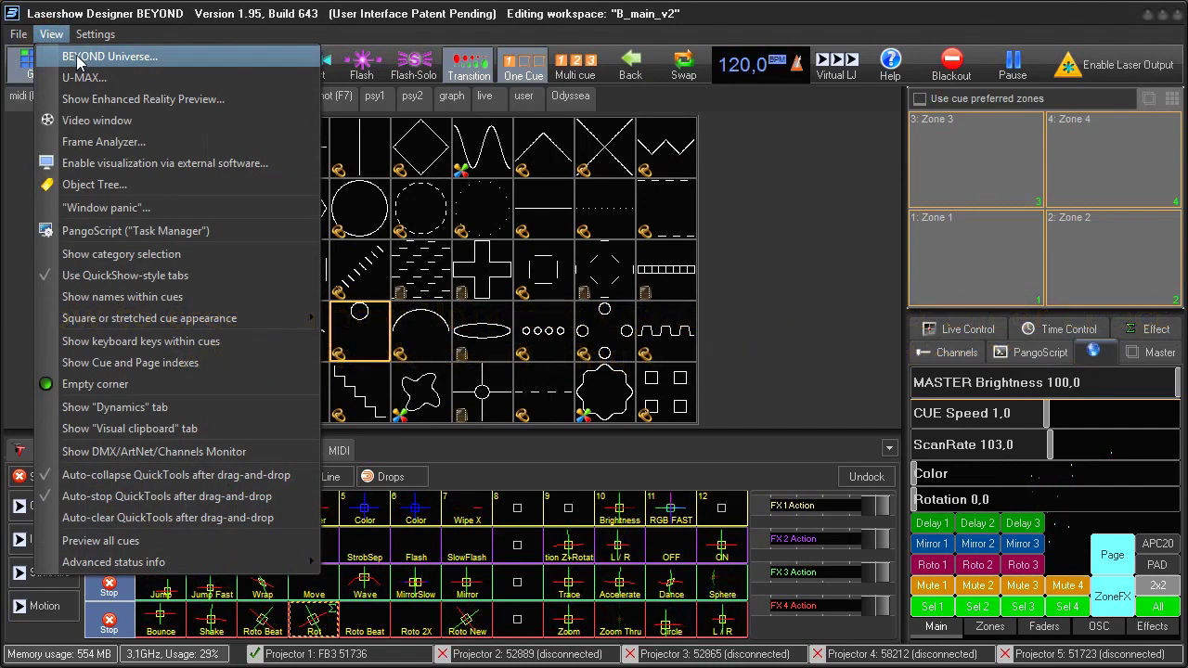
pyautogui.click(72, 57)
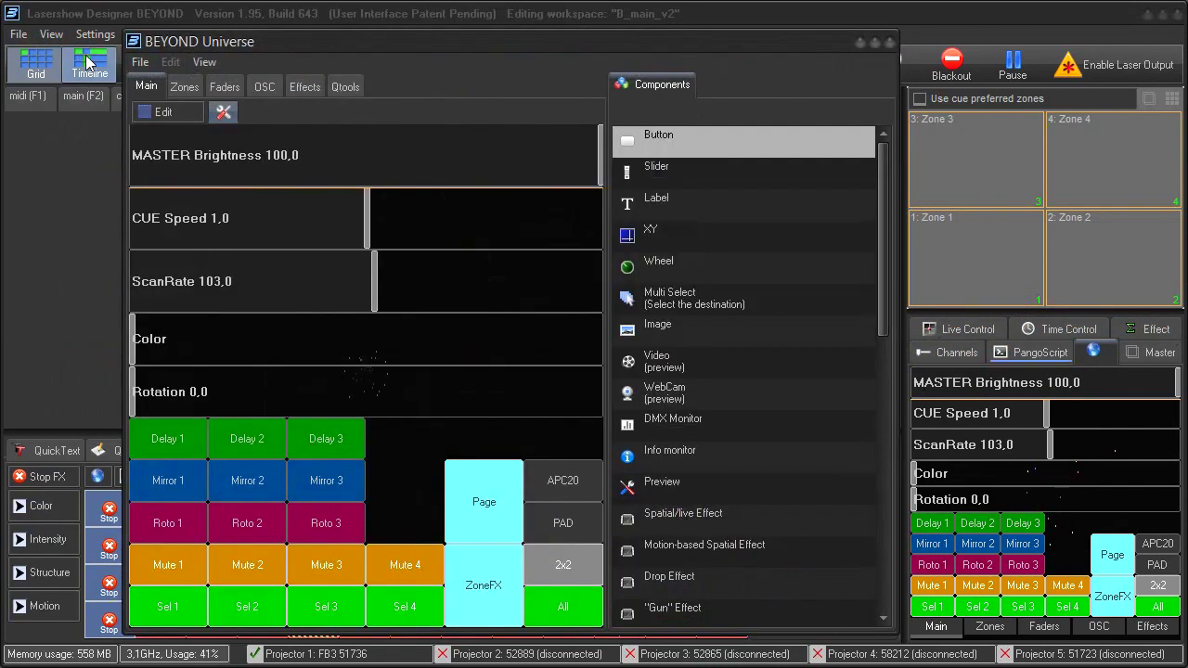
pyautogui.click(140, 62)
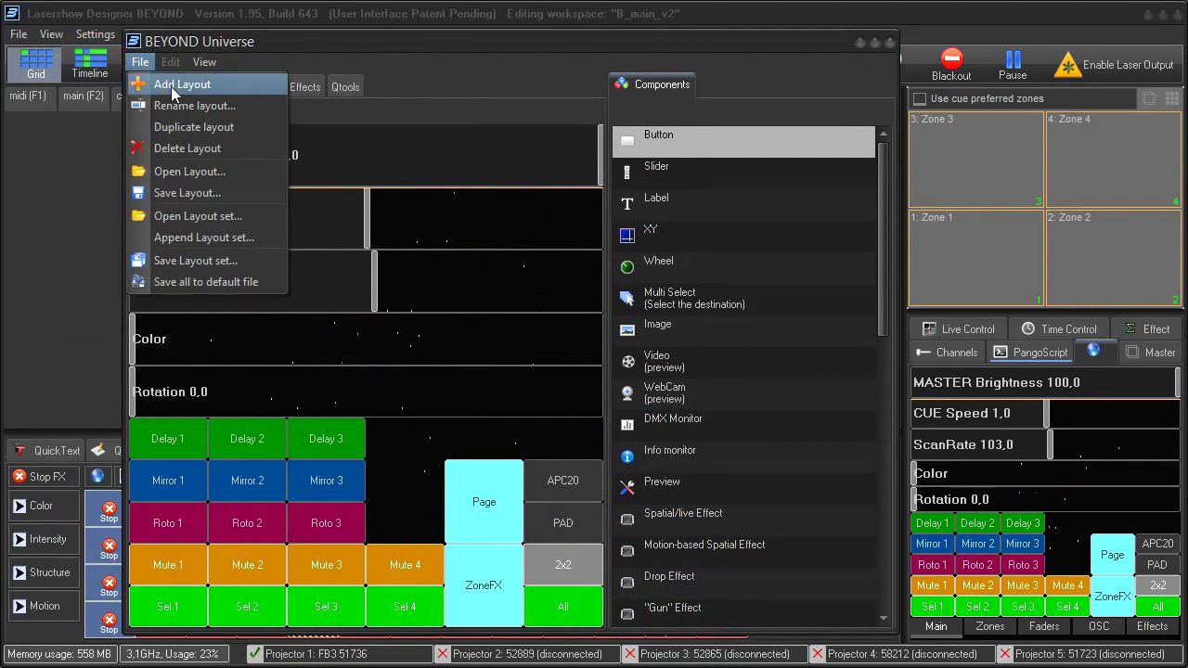
pyautogui.click(174, 89)
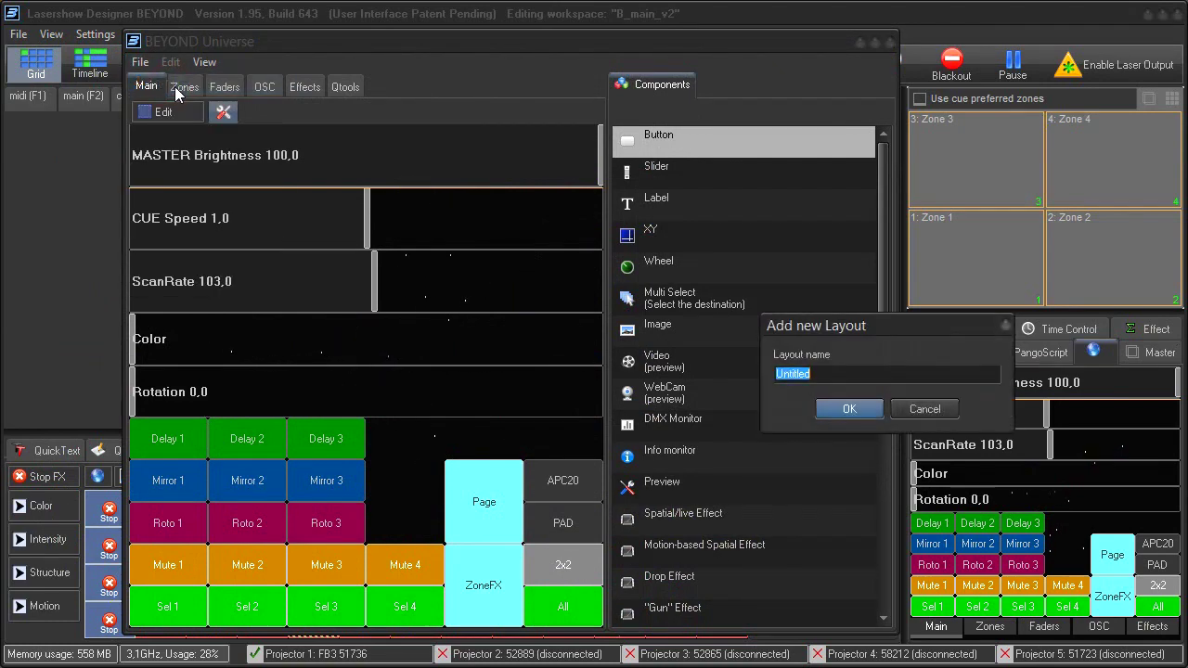
pyautogui.write('Sliders')
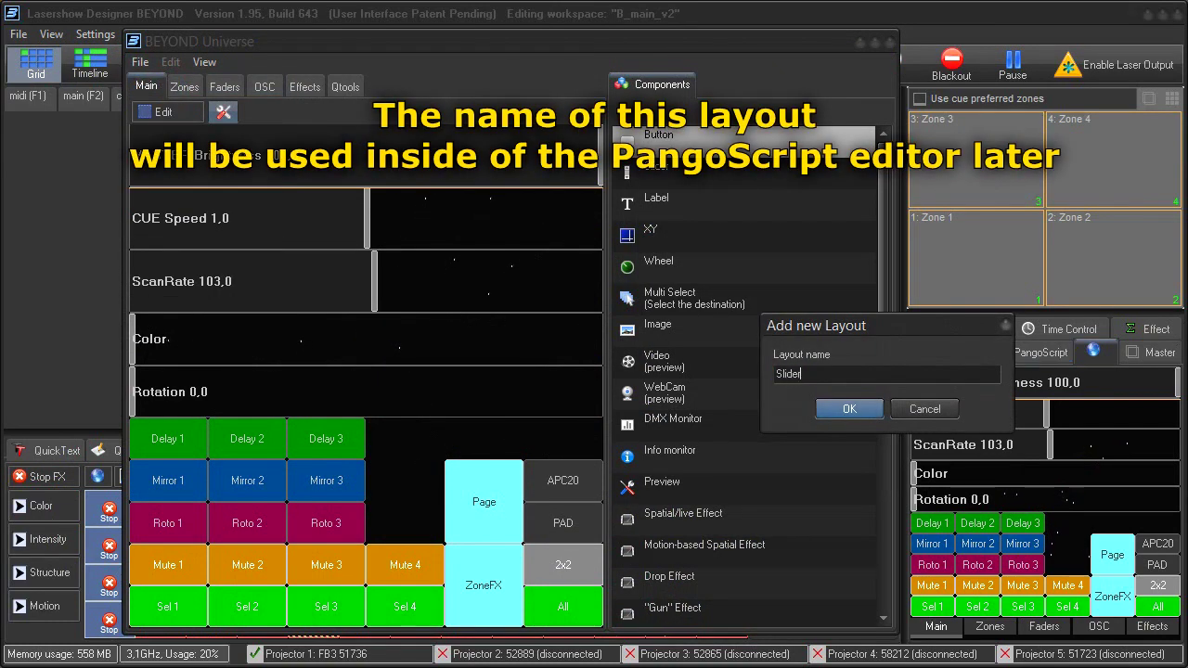
pyautogui.click(843, 409)
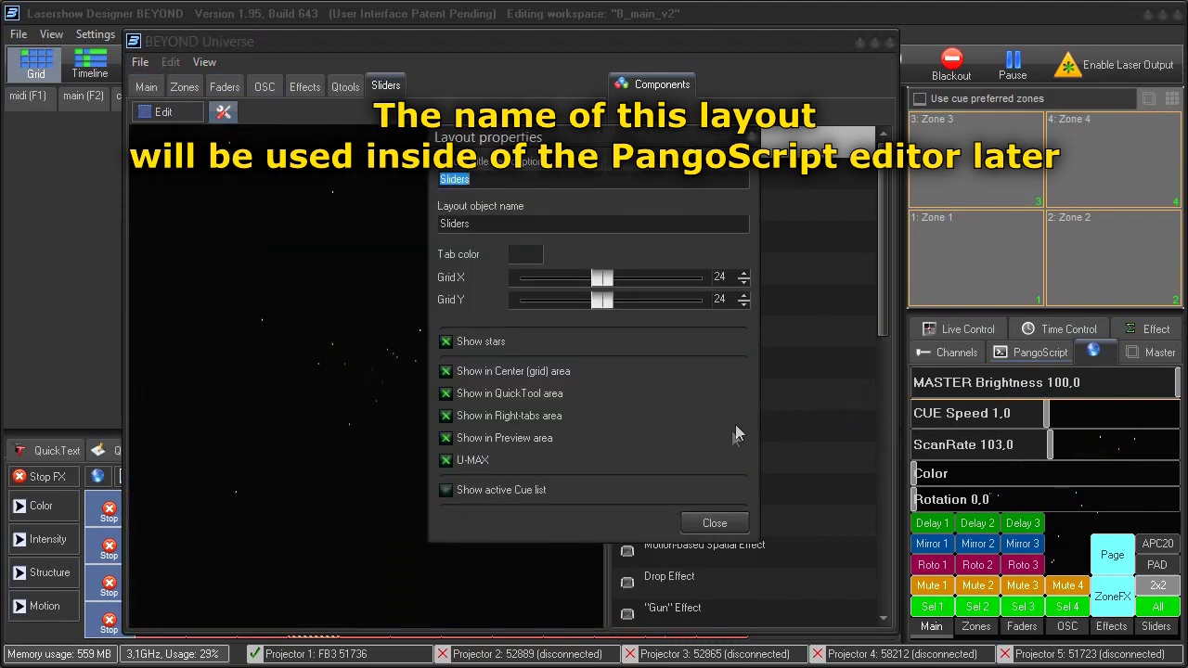
pyautogui.click(713, 524)
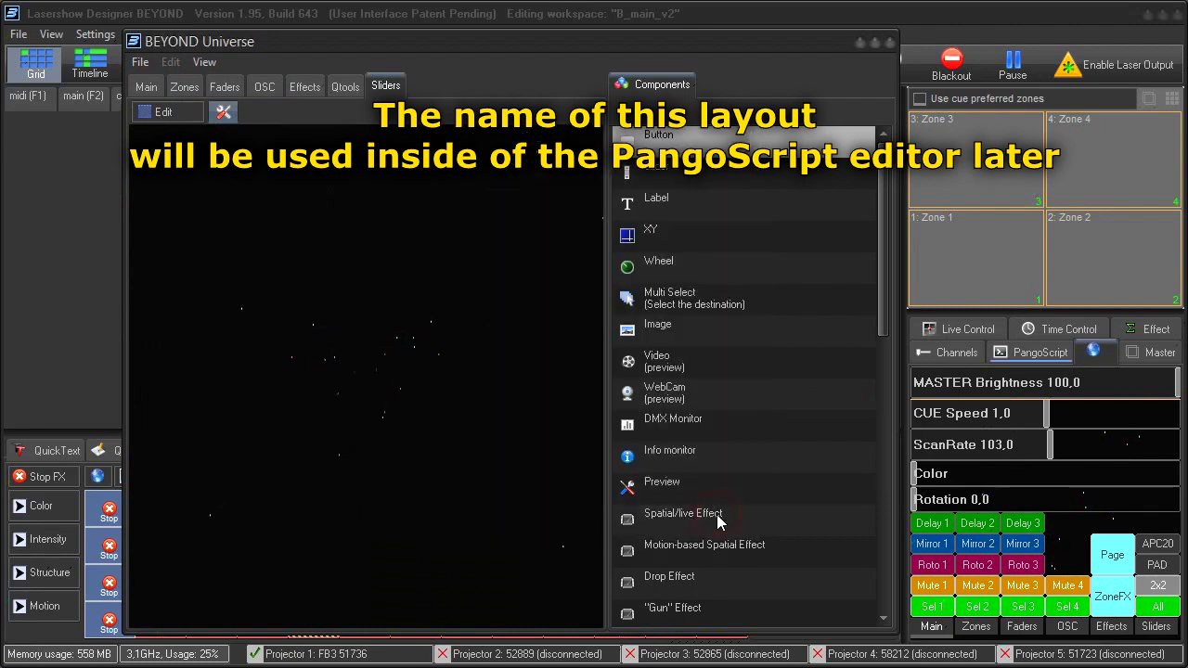
pyautogui.click(1156, 627)
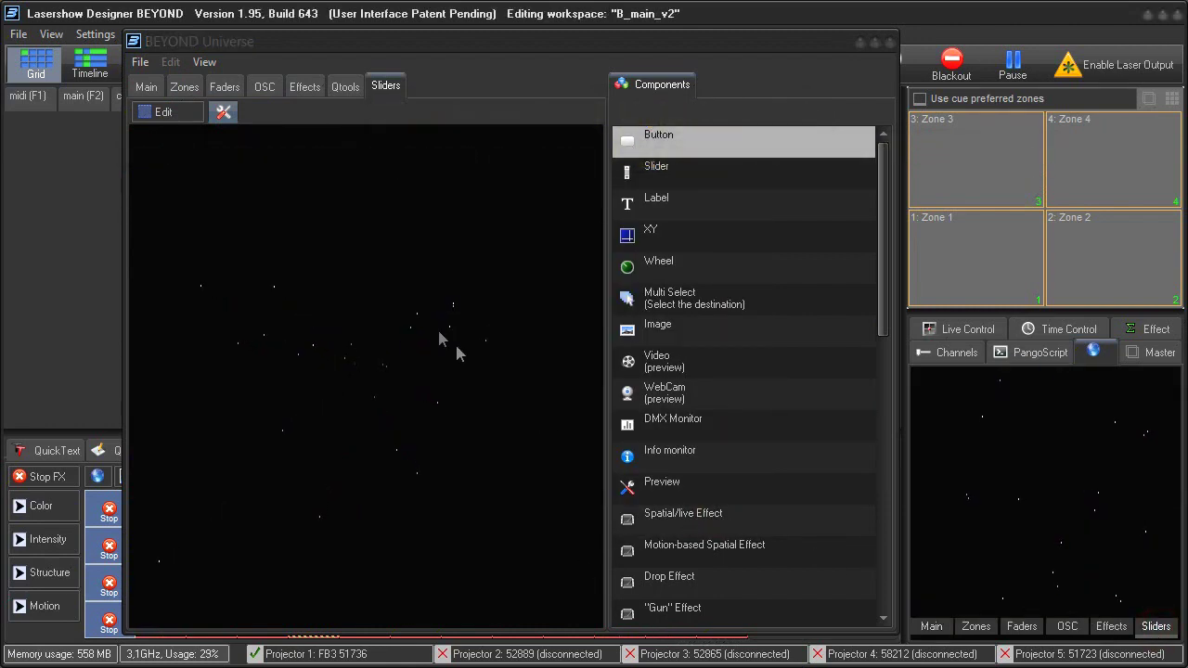
# - Place a Master Slider Effect near the left edge of the Sliders layout, sized about 6 by 19 grid cells
pyautogui.click(164, 112)
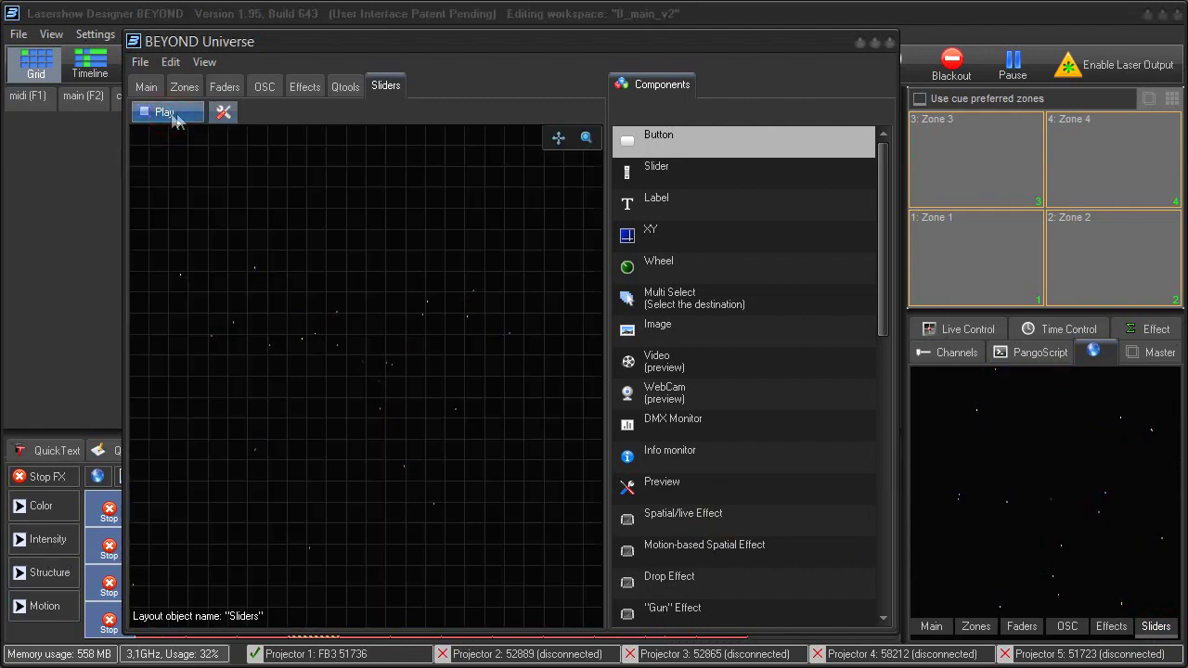
pyautogui.moveTo(880, 203); pyautogui.dragTo(875, 286)
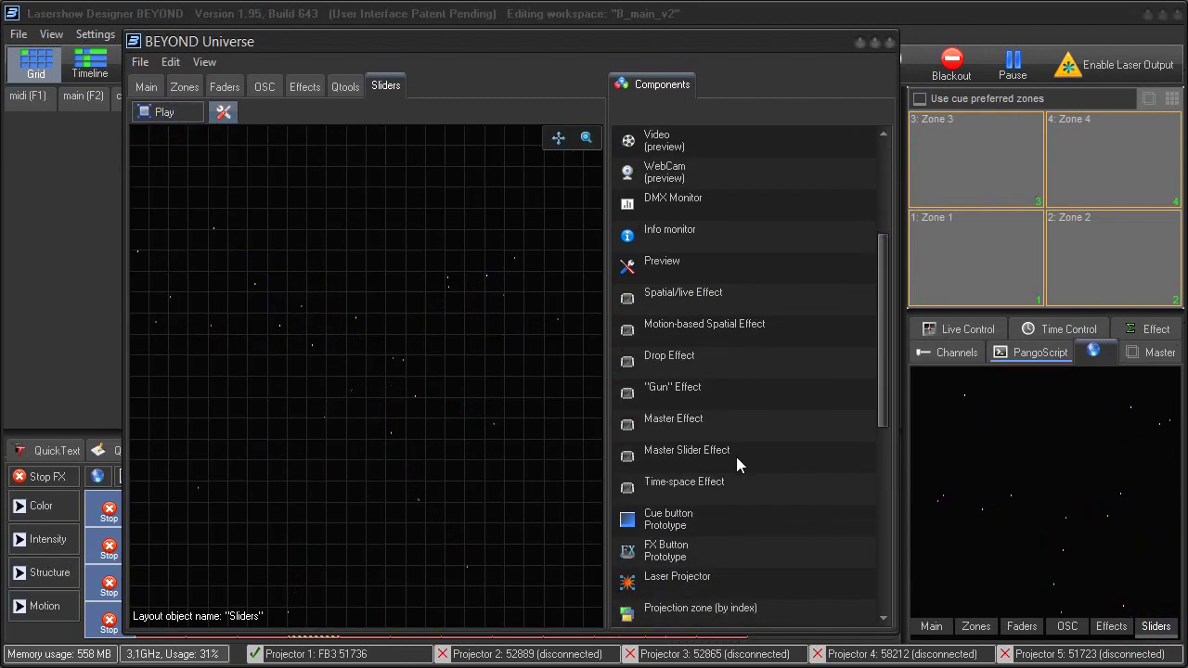
pyautogui.moveTo(715, 455); pyautogui.dragTo(600, 427)
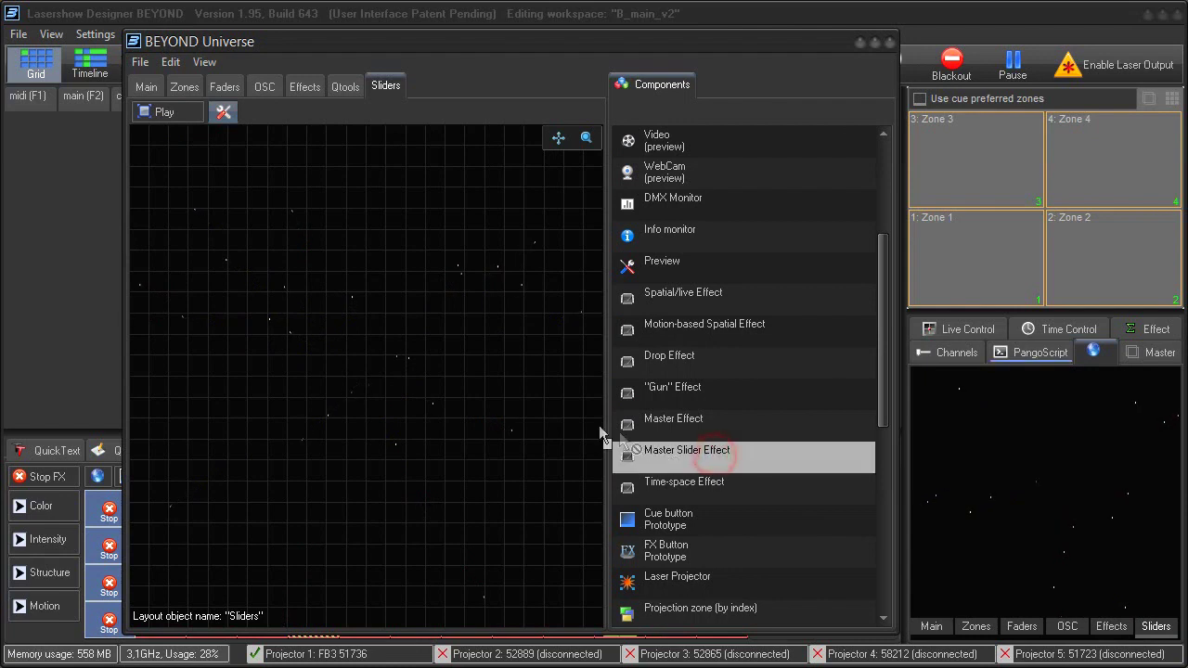
pyautogui.moveTo(339, 331); pyautogui.dragTo(267, 566)
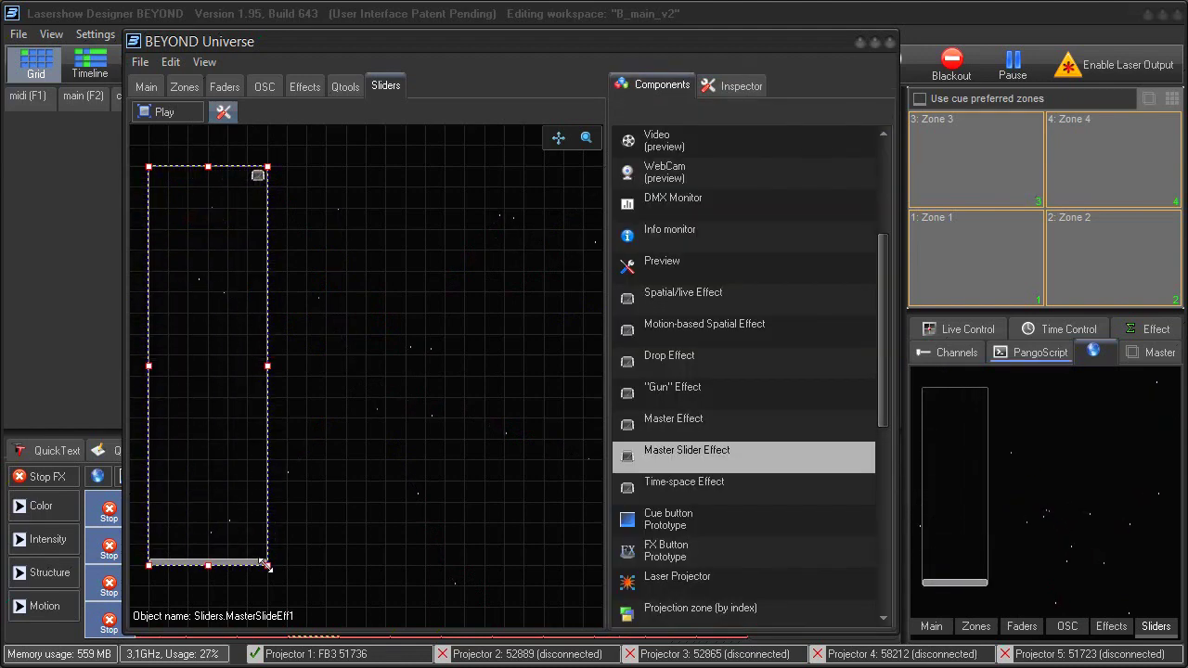
# - With the slider fully raised in play mode, add a Position Y oscillating effect from -60 to 60, 2 beats, Ping-Pong (smooth)
pyautogui.click(166, 113)
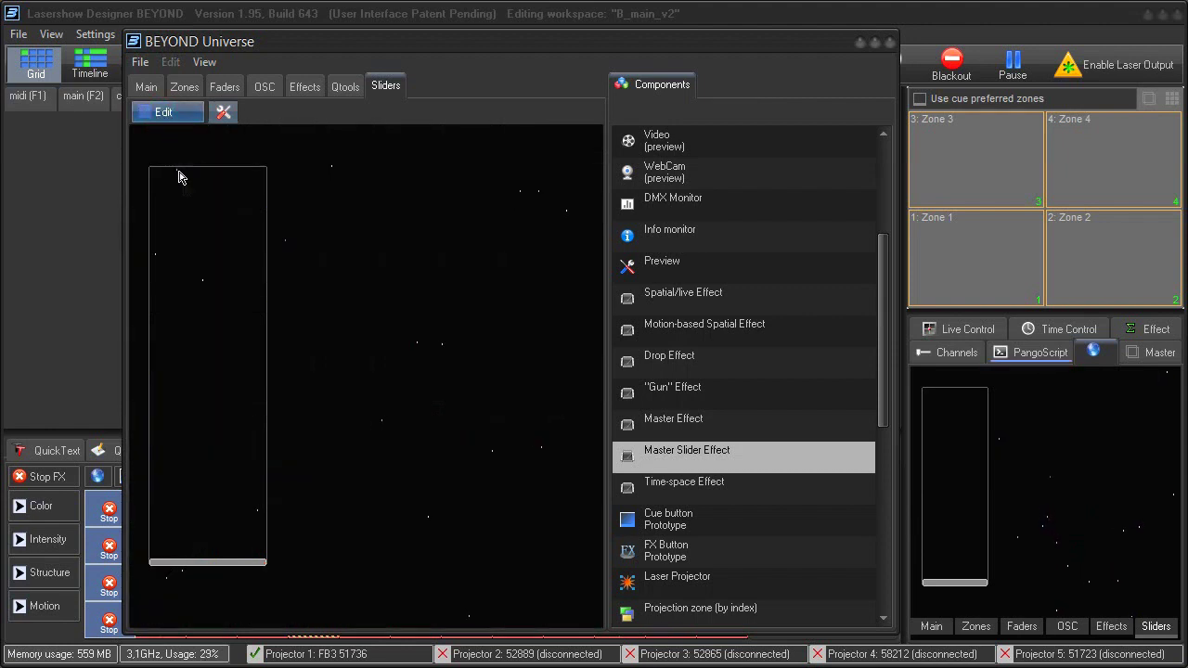
pyautogui.moveTo(196, 488); pyautogui.dragTo(206, 164)
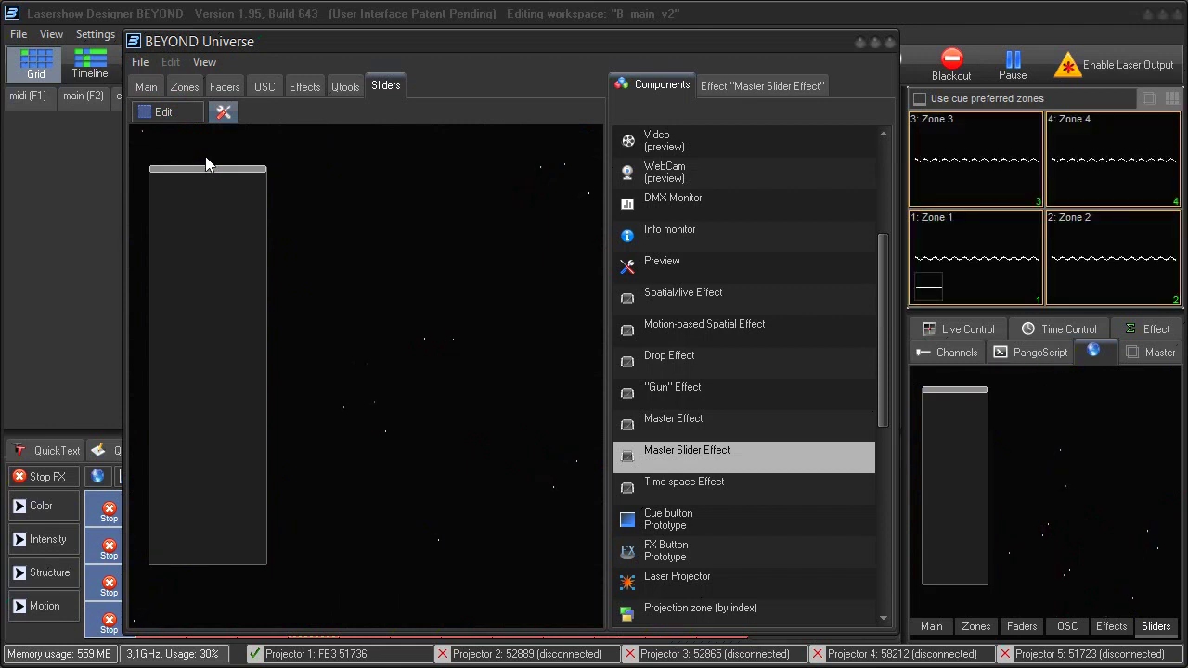
pyautogui.click(752, 87)
pyautogui.click(693, 114)
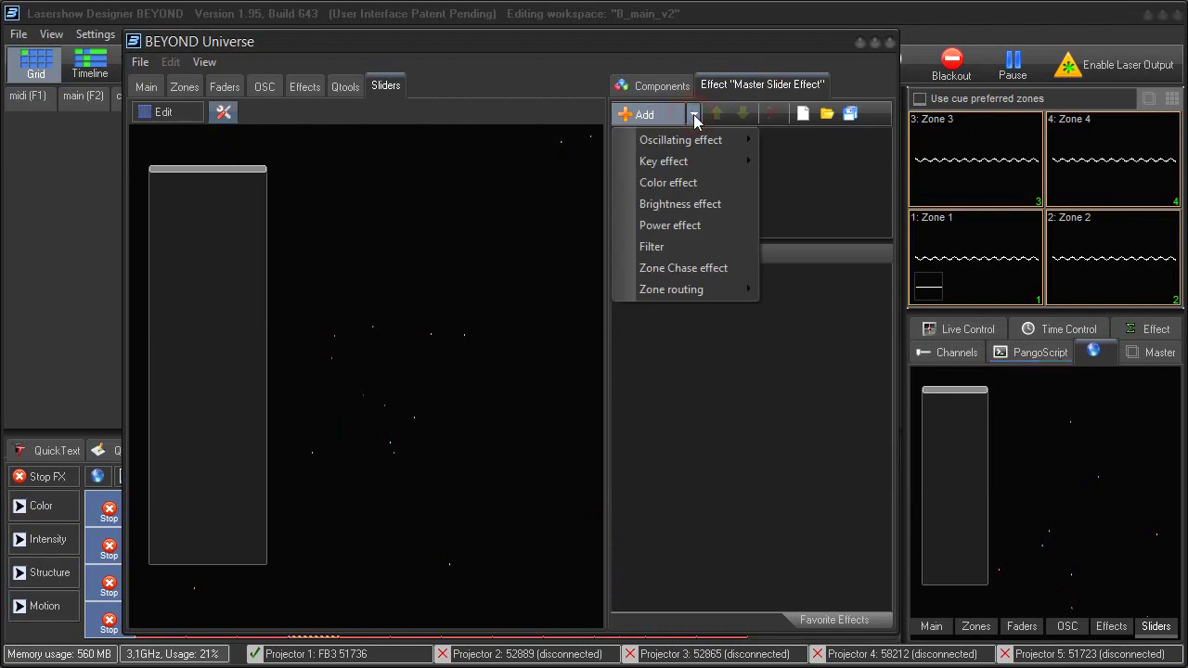
pyautogui.moveTo(700, 140)
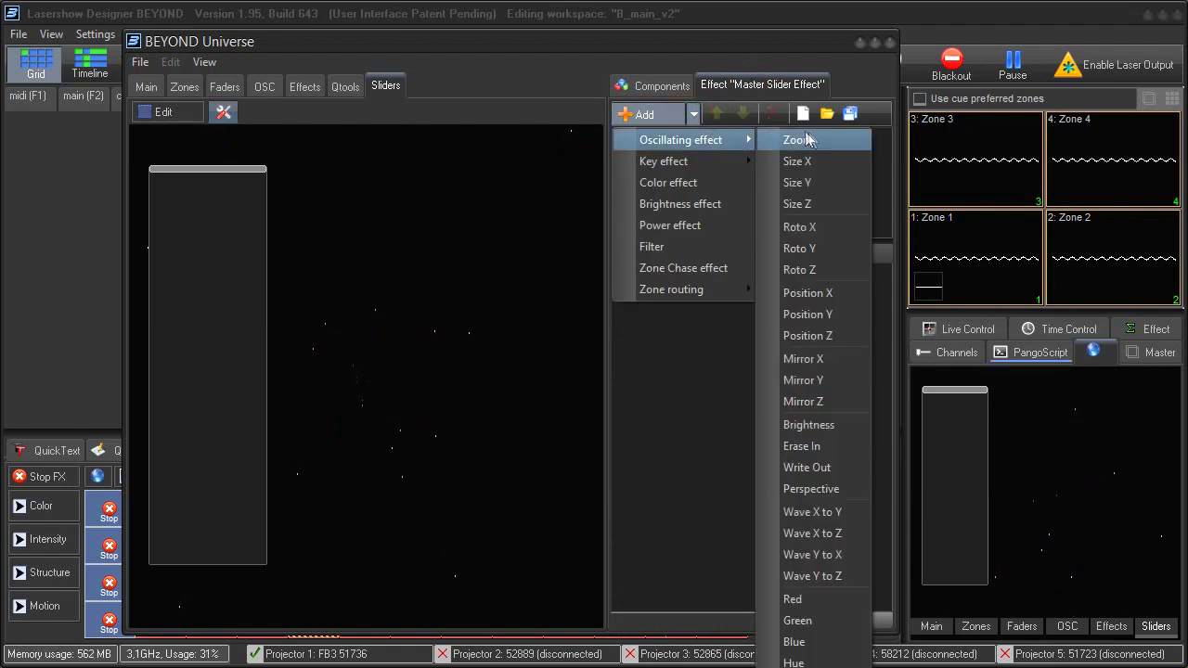
pyautogui.click(824, 314)
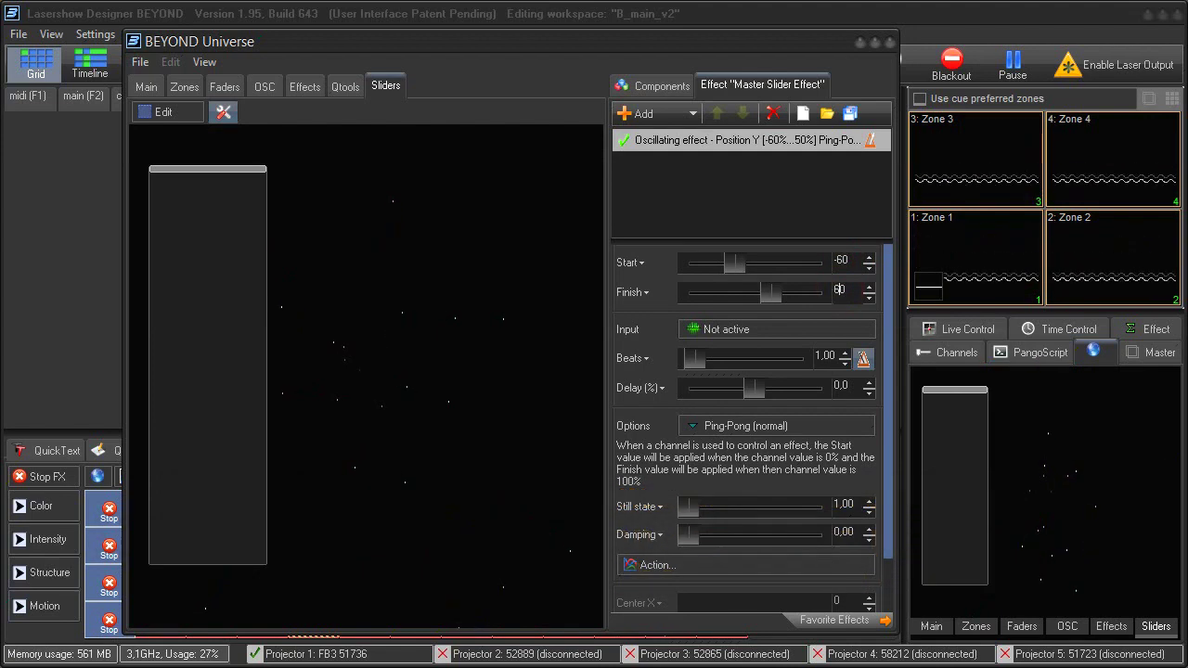
pyautogui.click(763, 427)
pyautogui.click(757, 474)
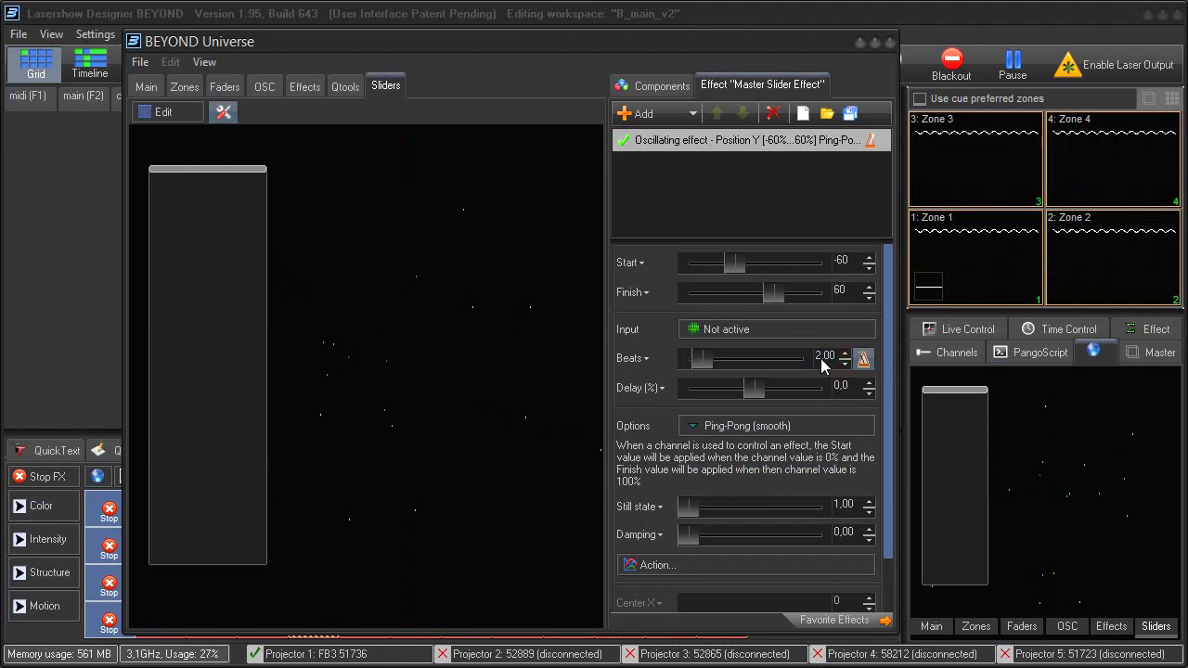
# - Lower the slider to its minimum, then close BEYOND Universe and try the slider on the Right-tabs pad
pyautogui.moveTo(230, 178); pyautogui.dragTo(237, 564)
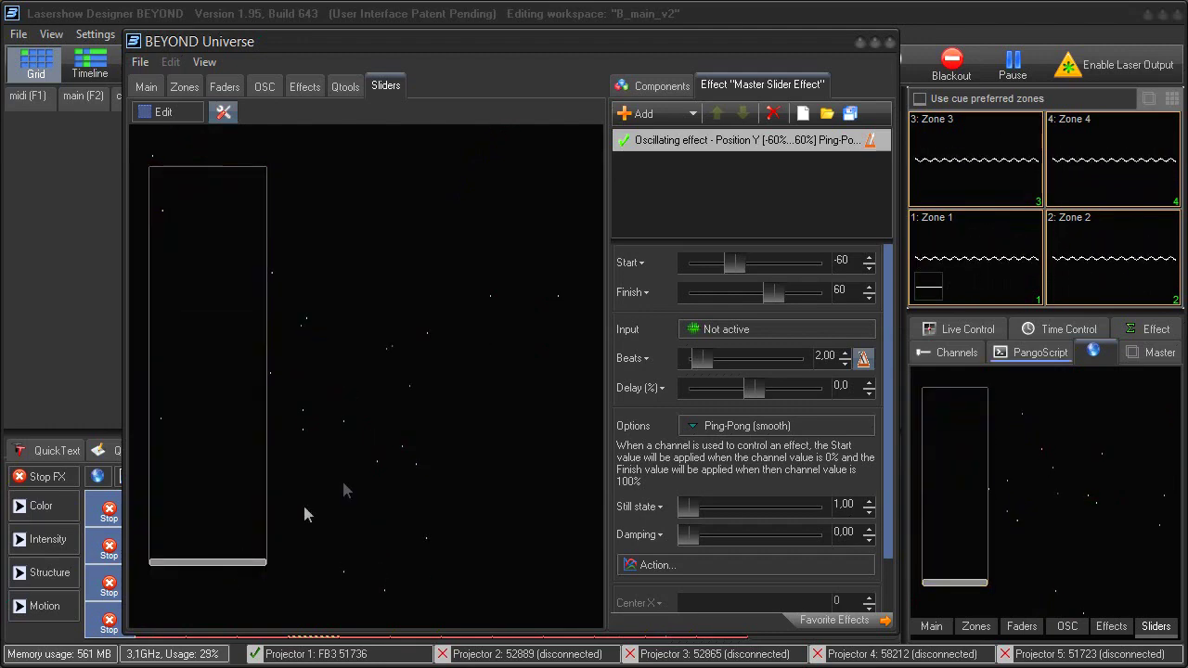
pyautogui.click(890, 43)
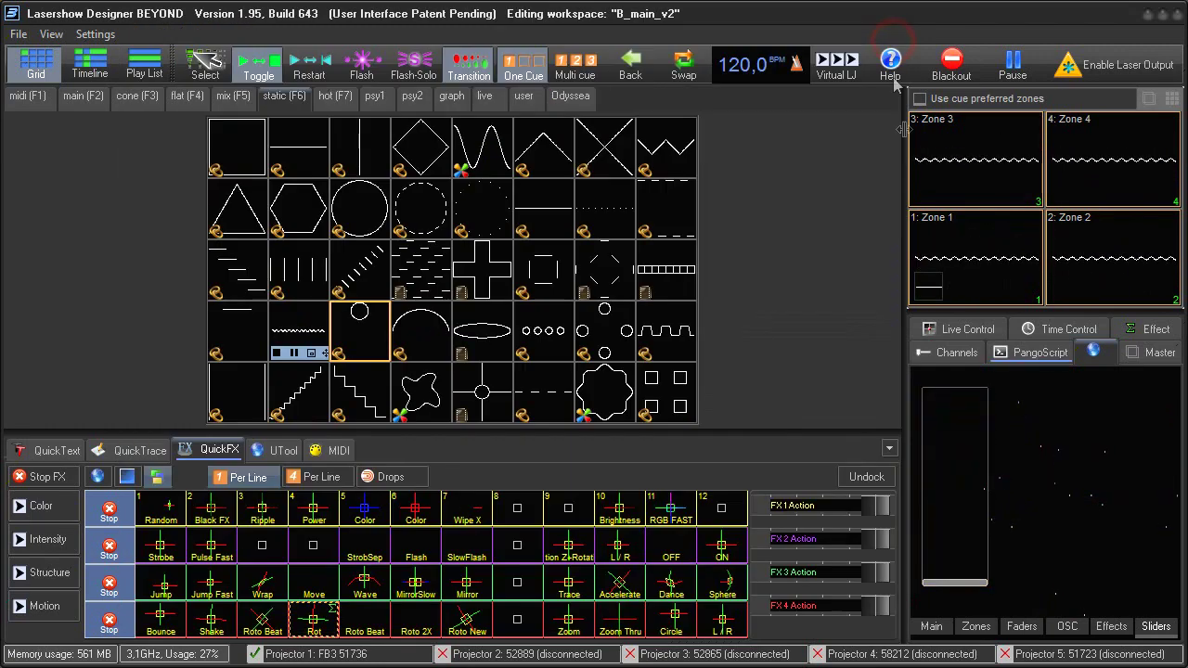
pyautogui.moveTo(958, 515); pyautogui.dragTo(956, 582)
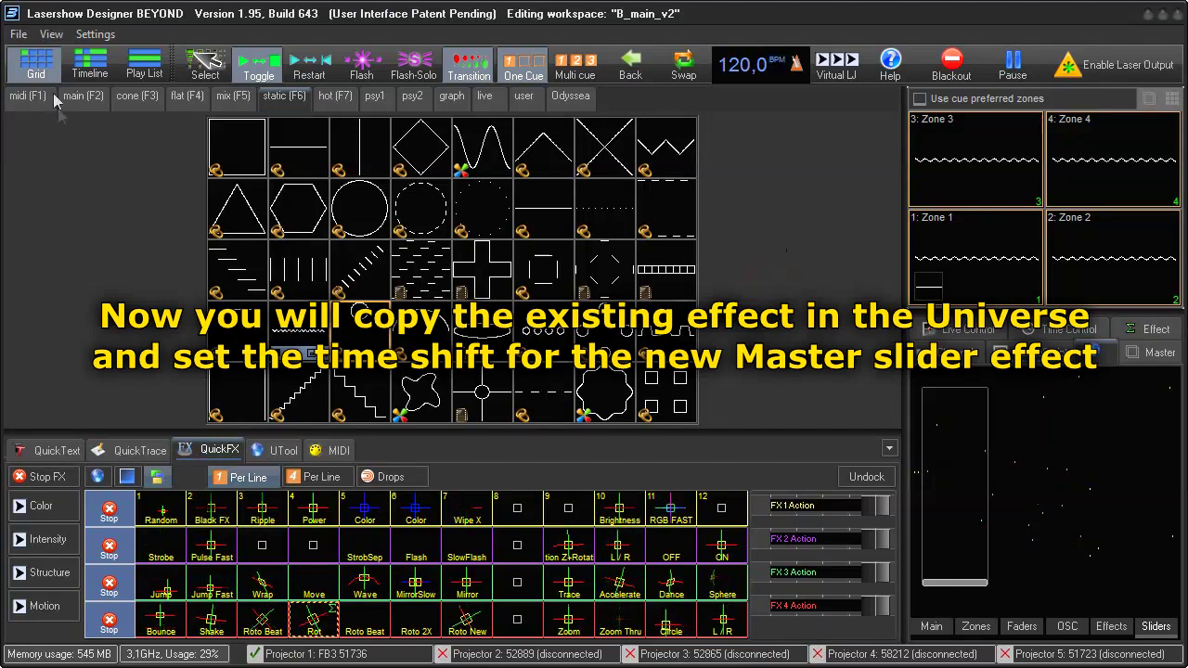
# - Open the Sliders layout in BEYOND Universe and switch it to edit mode
pyautogui.click(51, 34)
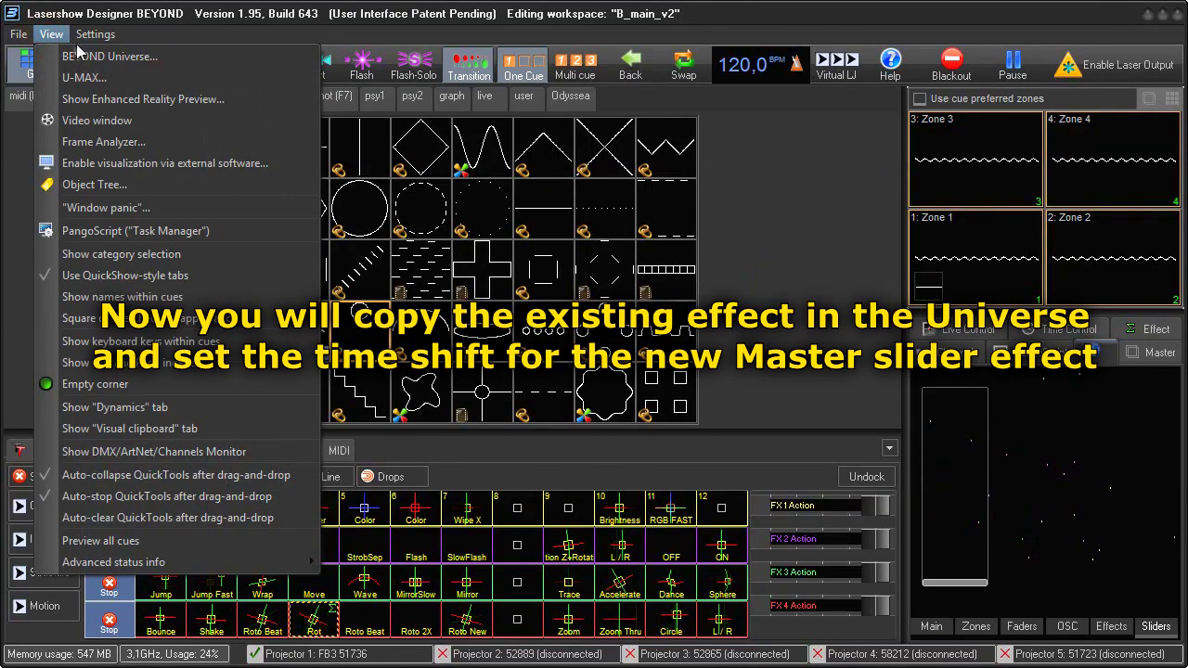
pyautogui.click(83, 56)
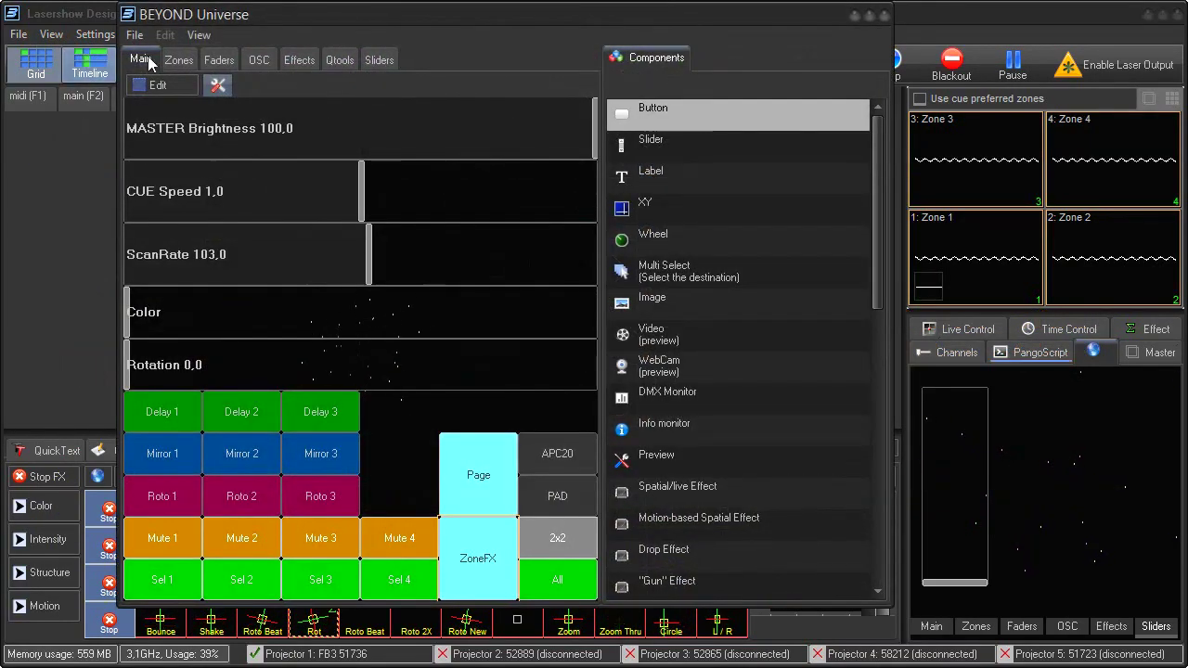
pyautogui.click(378, 61)
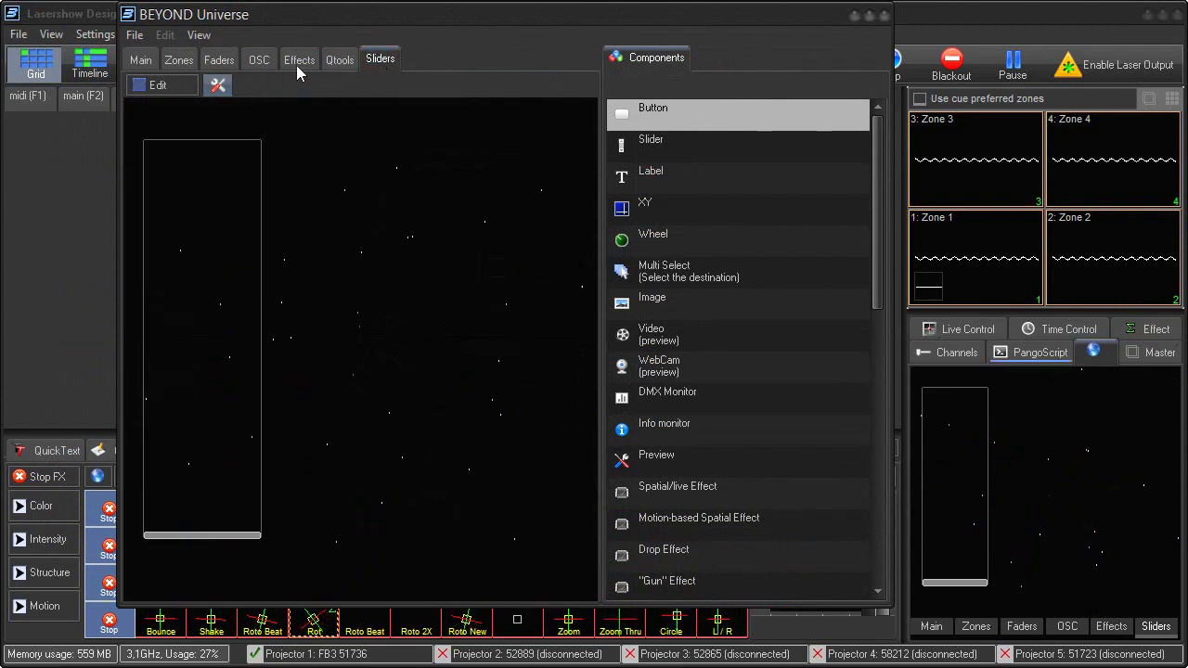
pyautogui.click(170, 87)
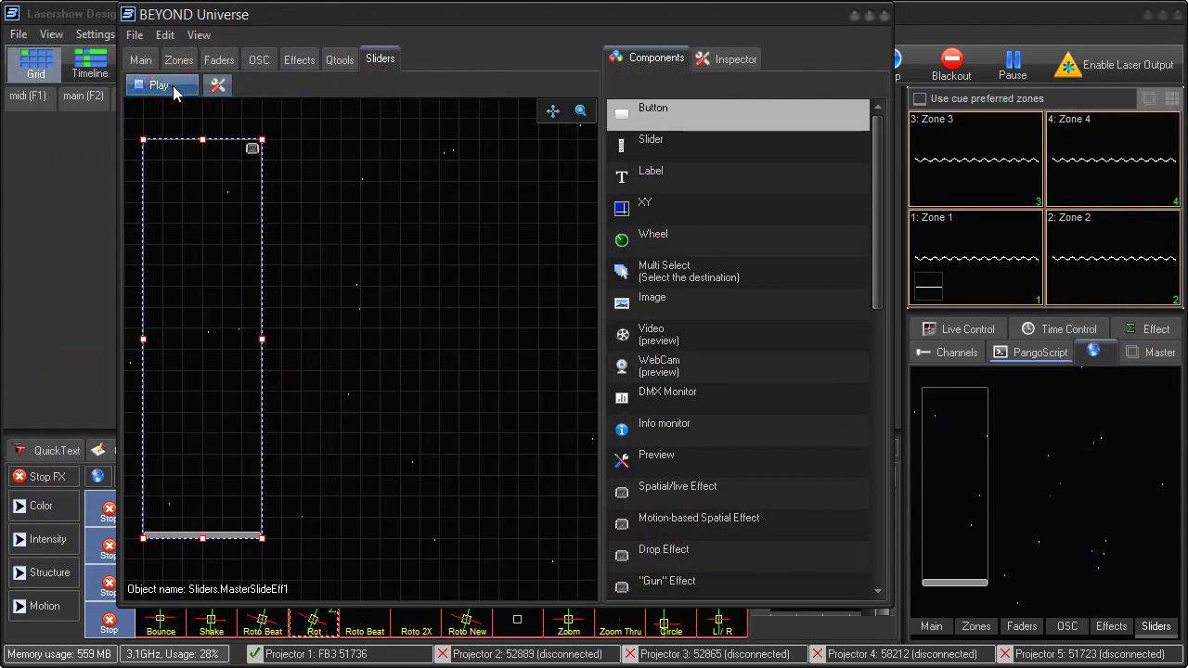
# - Copy the Master Slider Effect and place the pasted slider beside the original, level with it and about two grid cells away
pyautogui.click(194, 243)
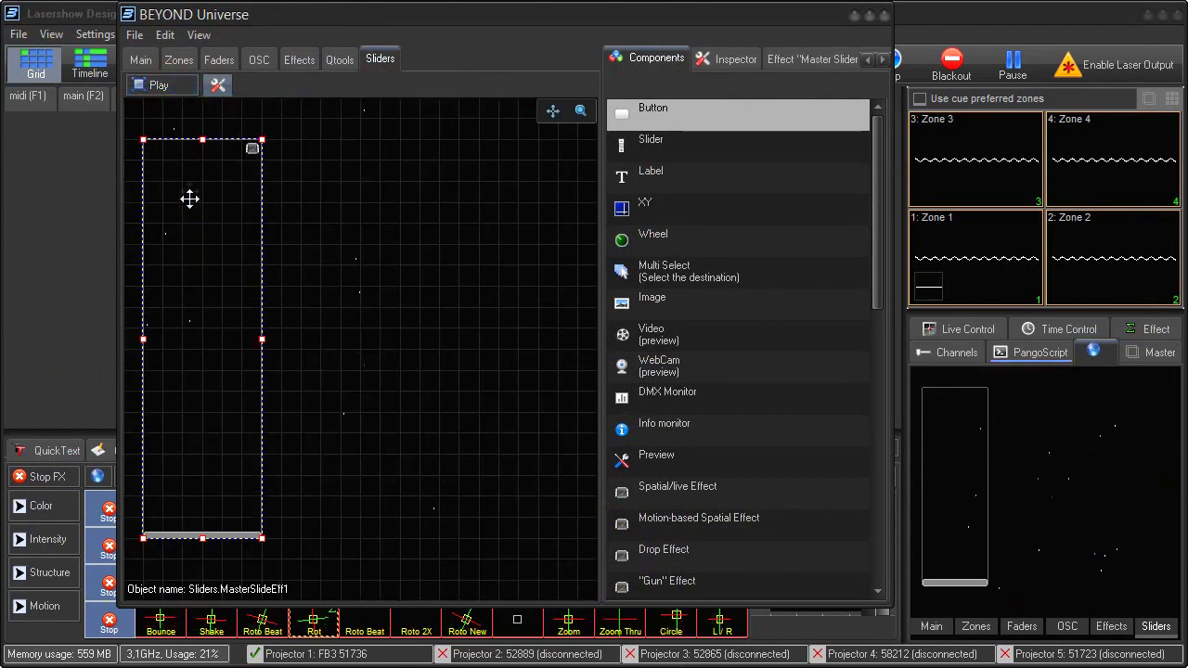
pyautogui.click(164, 36)
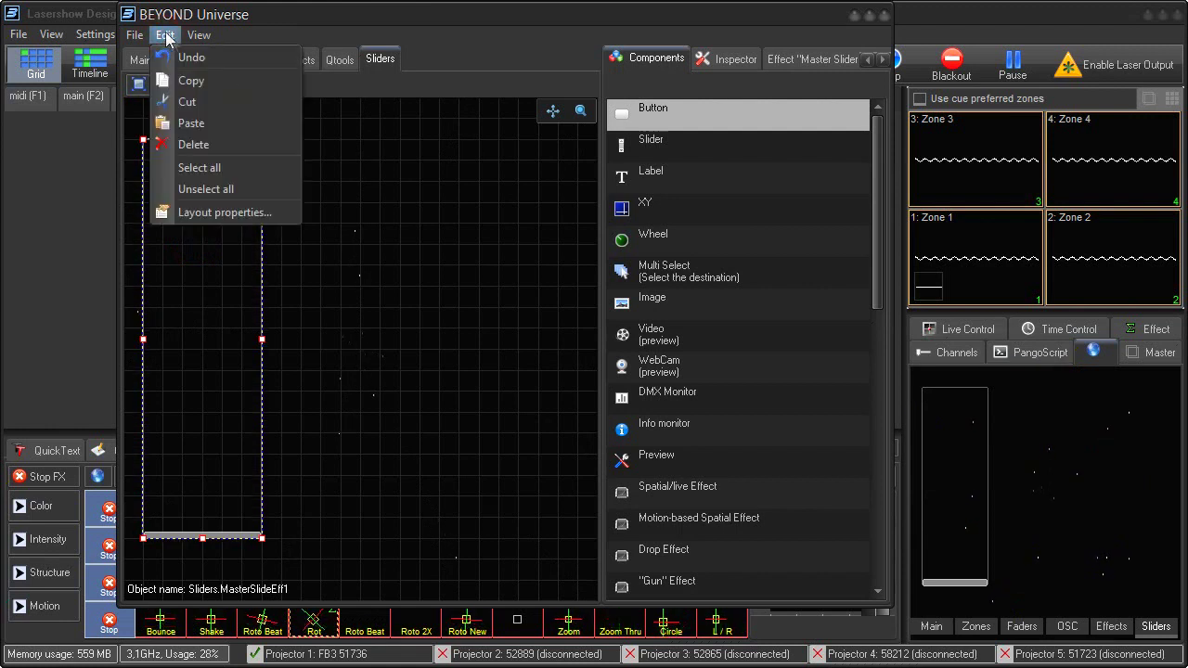
pyautogui.click(191, 81)
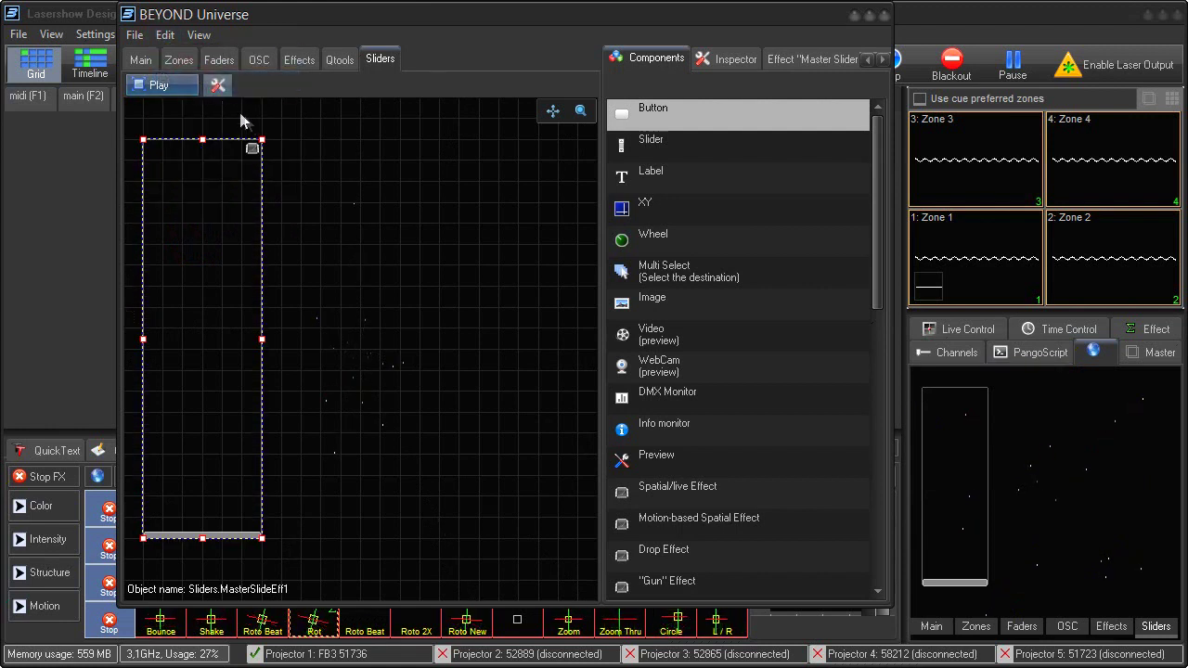
pyautogui.click(329, 149)
pyautogui.rightClick(328, 149)
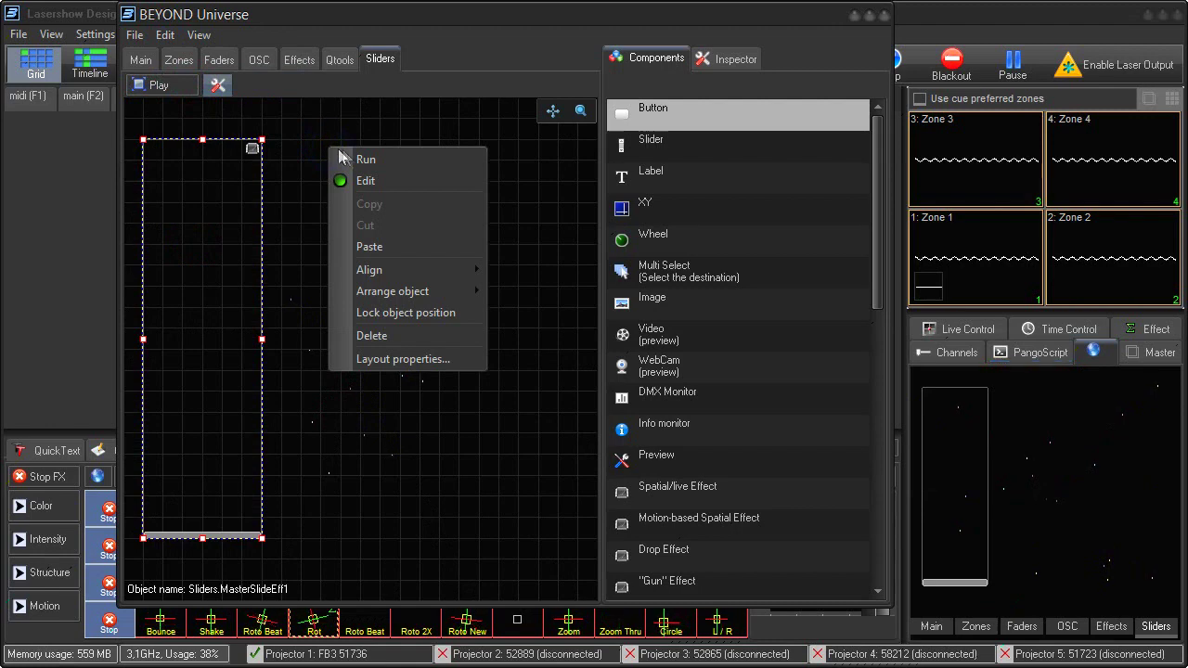
pyautogui.click(384, 246)
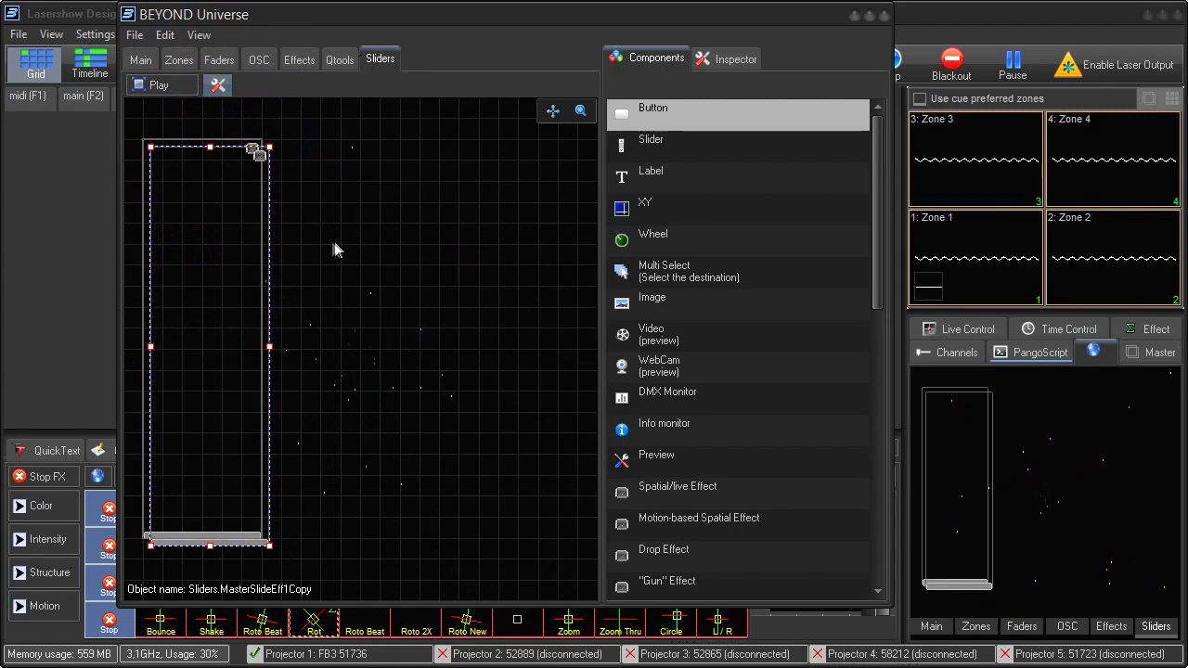
pyautogui.moveTo(197, 236); pyautogui.dragTo(343, 232)
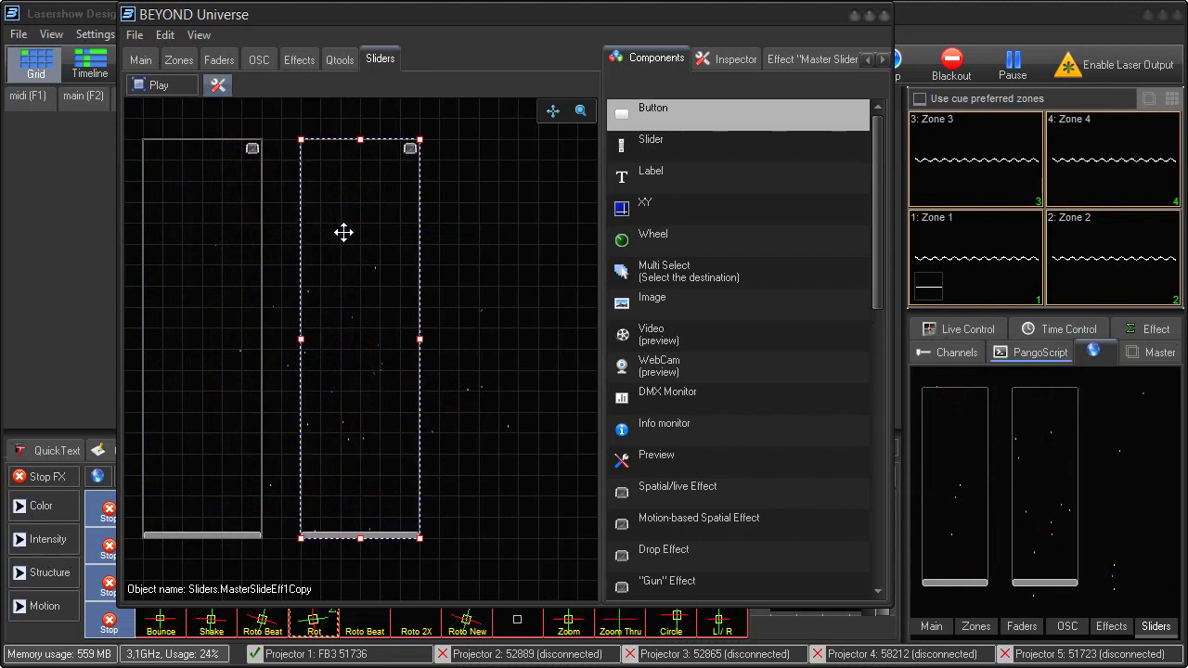
# - With the copied slider fully raised in play mode, add an oscillating Zoom effect and move it above the Position Y effect
pyautogui.click(156, 85)
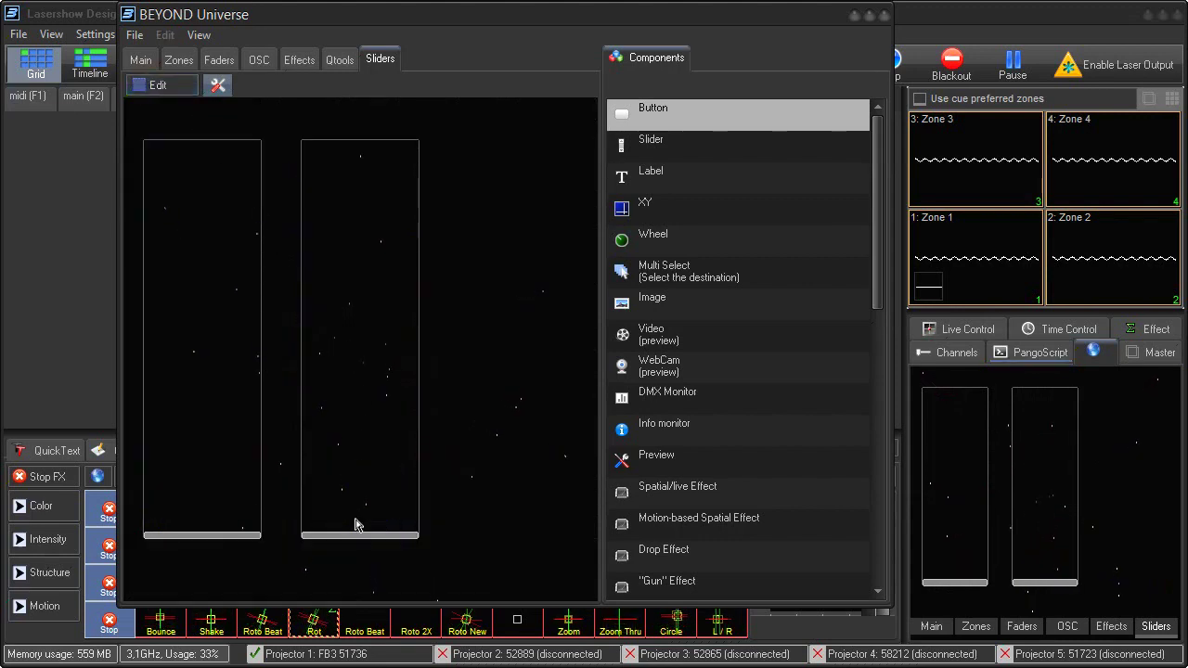
pyautogui.moveTo(356, 538); pyautogui.dragTo(361, 145)
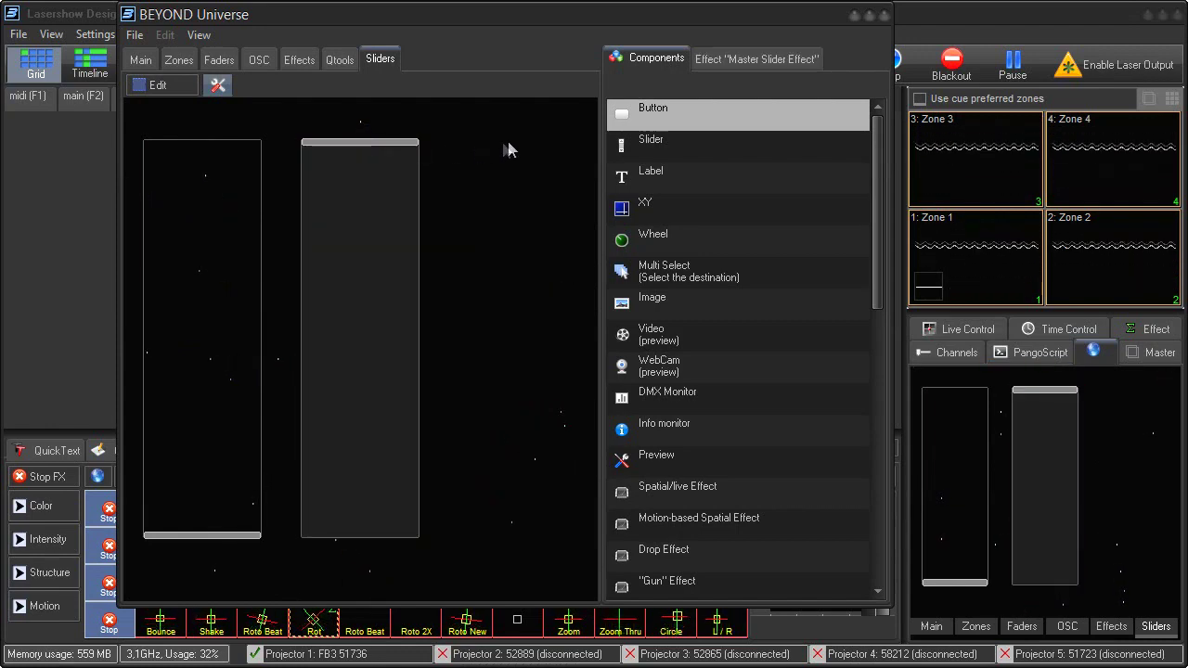
pyautogui.click(750, 59)
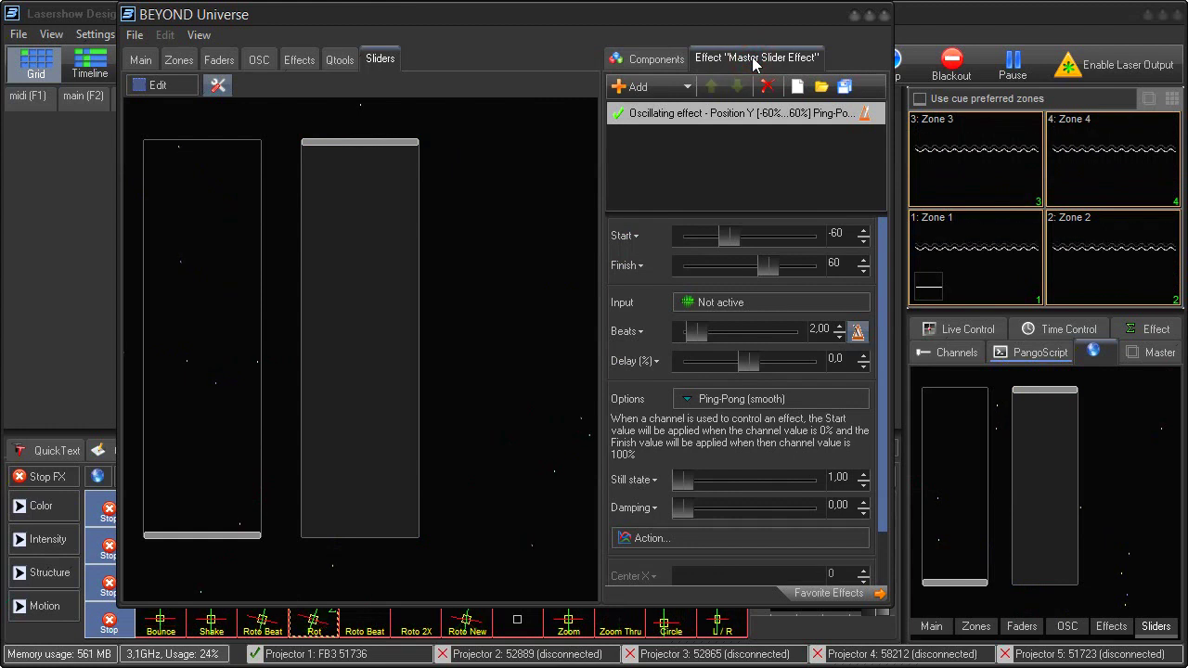
pyautogui.click(687, 87)
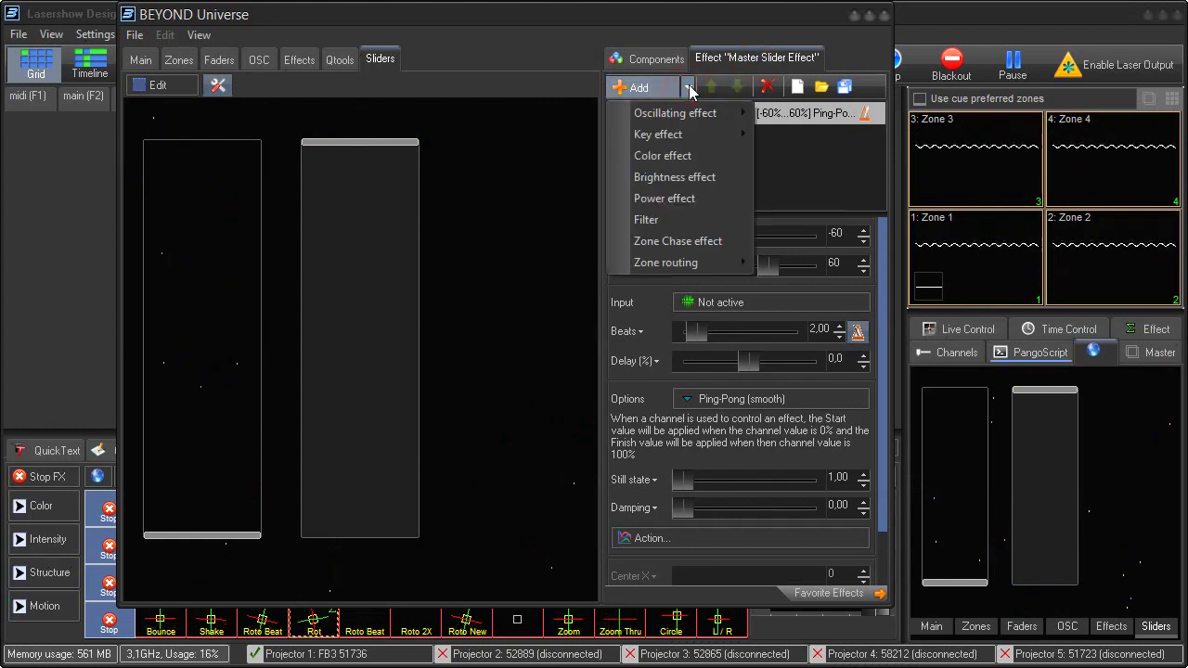
pyautogui.moveTo(714, 113)
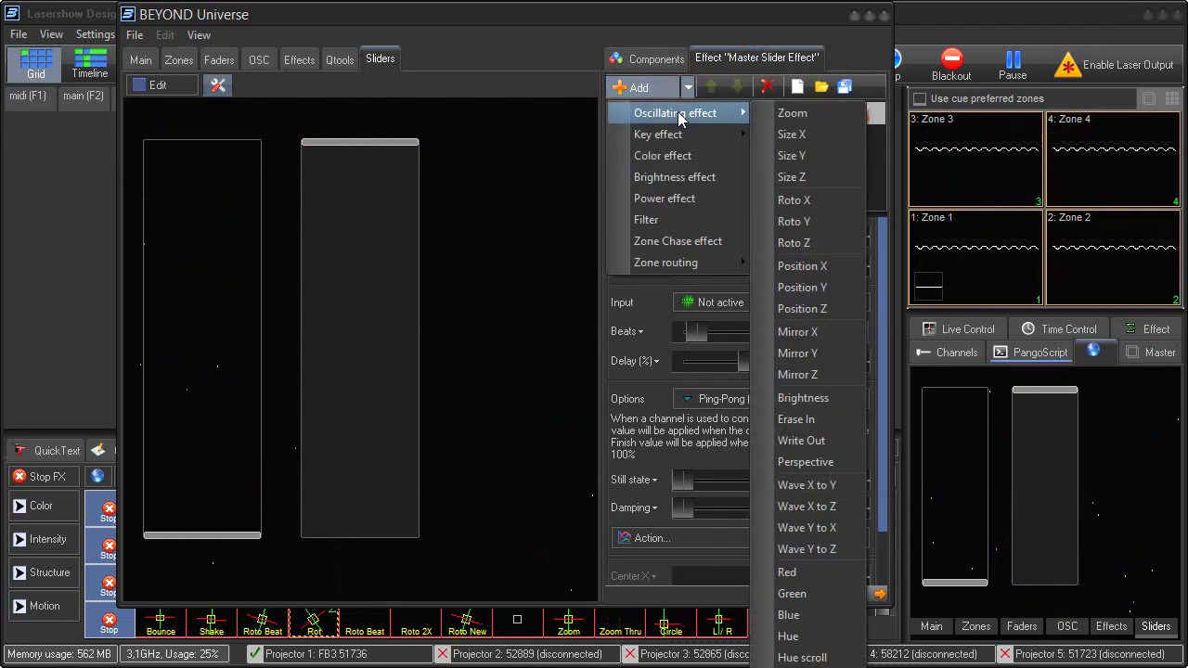
pyautogui.click(789, 113)
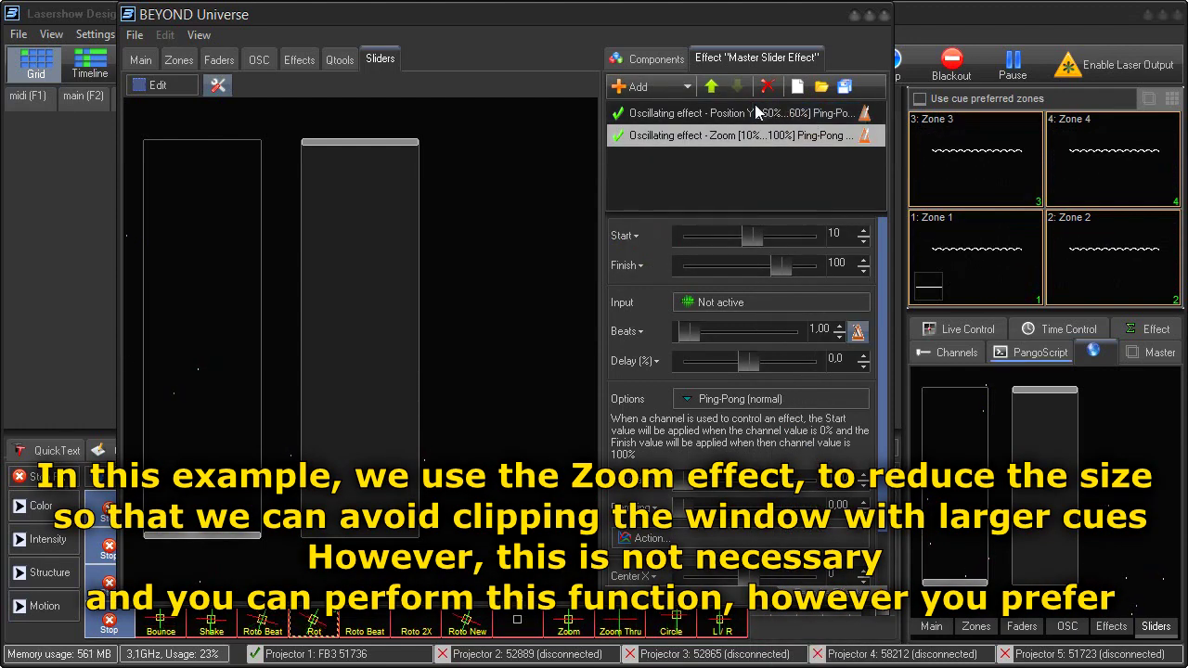
pyautogui.click(712, 86)
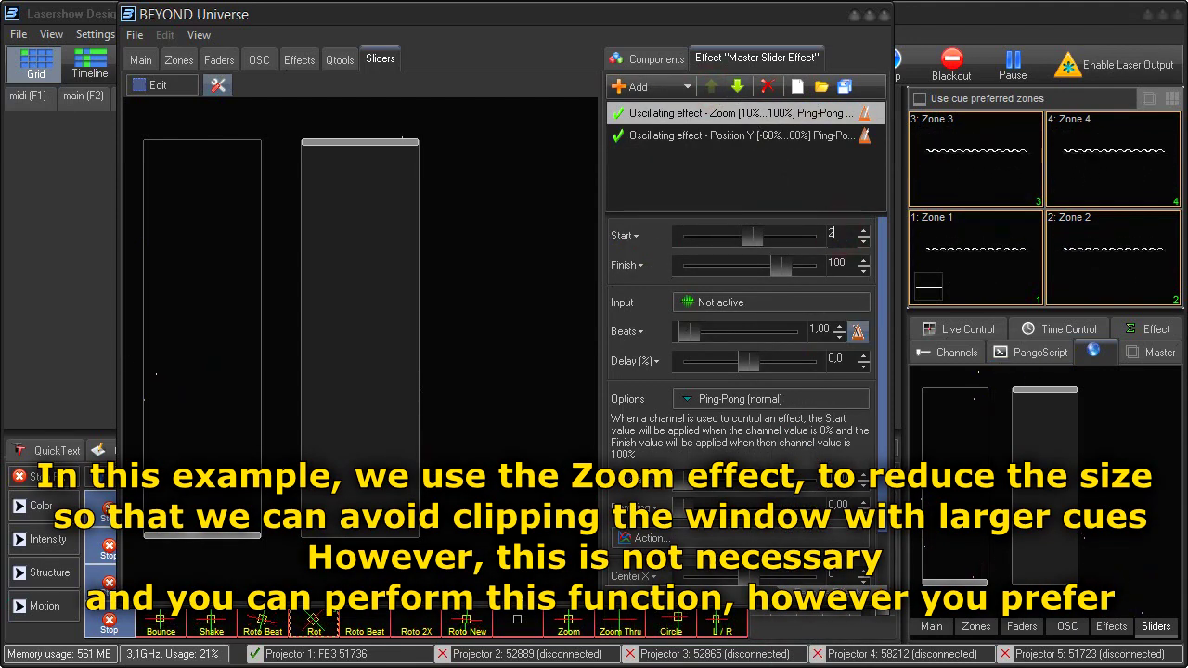
# - Set the Zoom effect's Start and Finish to 25 and its option to Linear (once)
pyautogui.doubleClick(838, 267)
pyautogui.write('25')
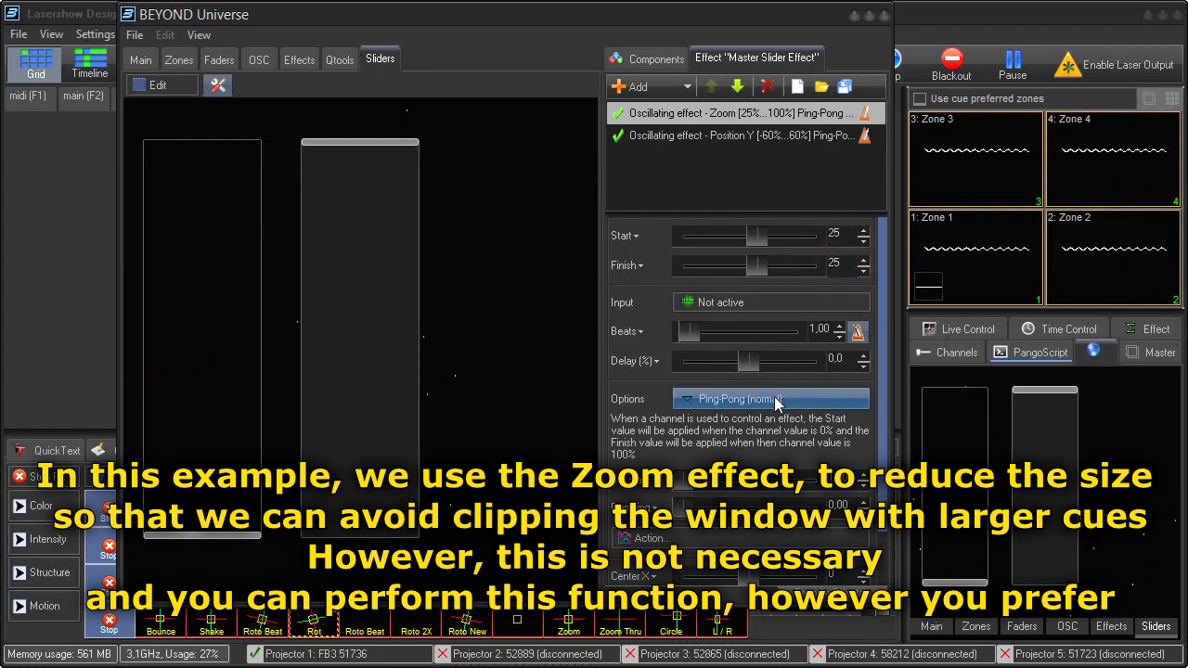
pyautogui.click(743, 399)
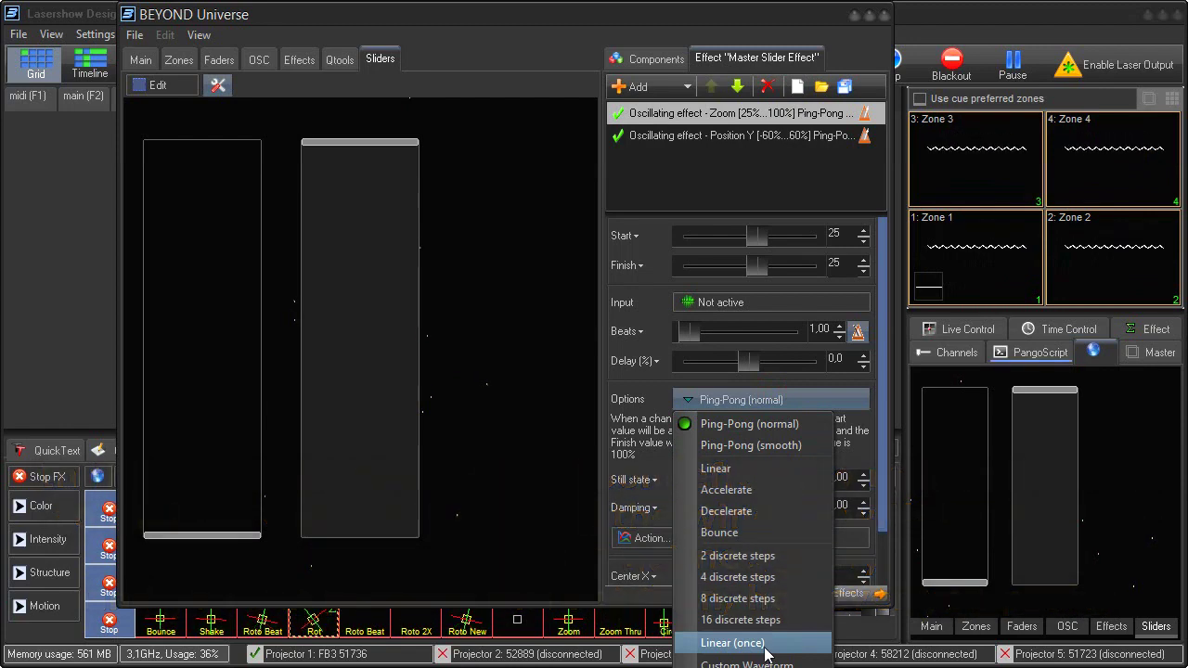
pyautogui.click(771, 639)
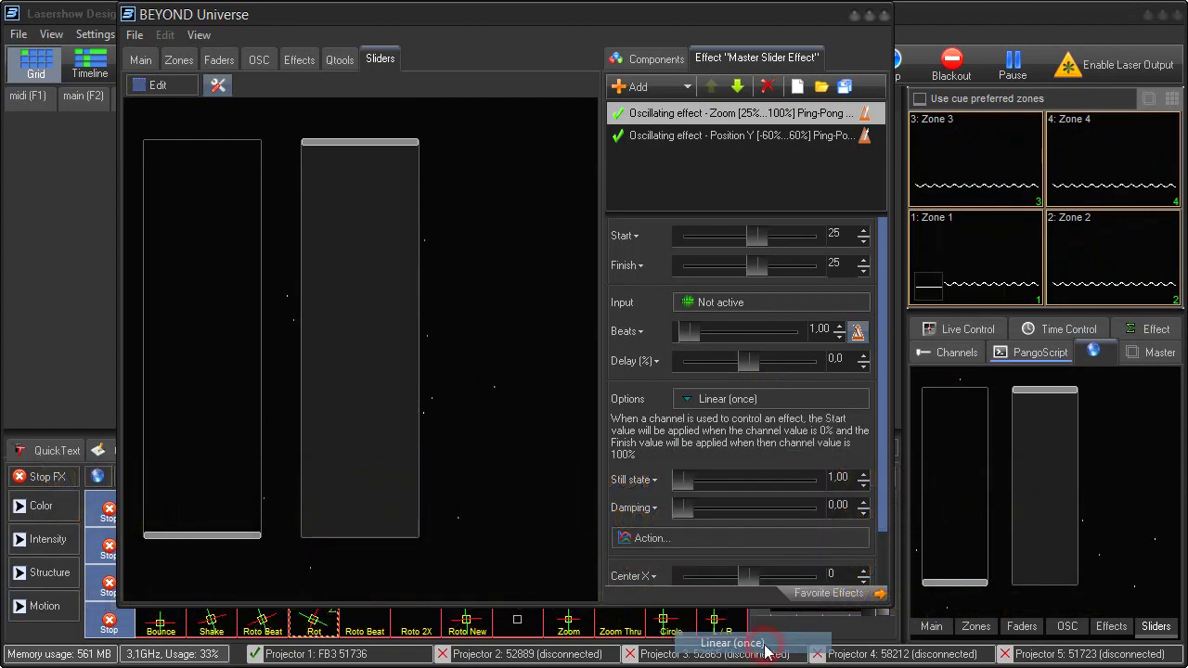
# - Set the multi-zone BPM shift to 0.5 in the copied slider's effect properties
pyautogui.click(752, 135)
pyautogui.rightClick(751, 137)
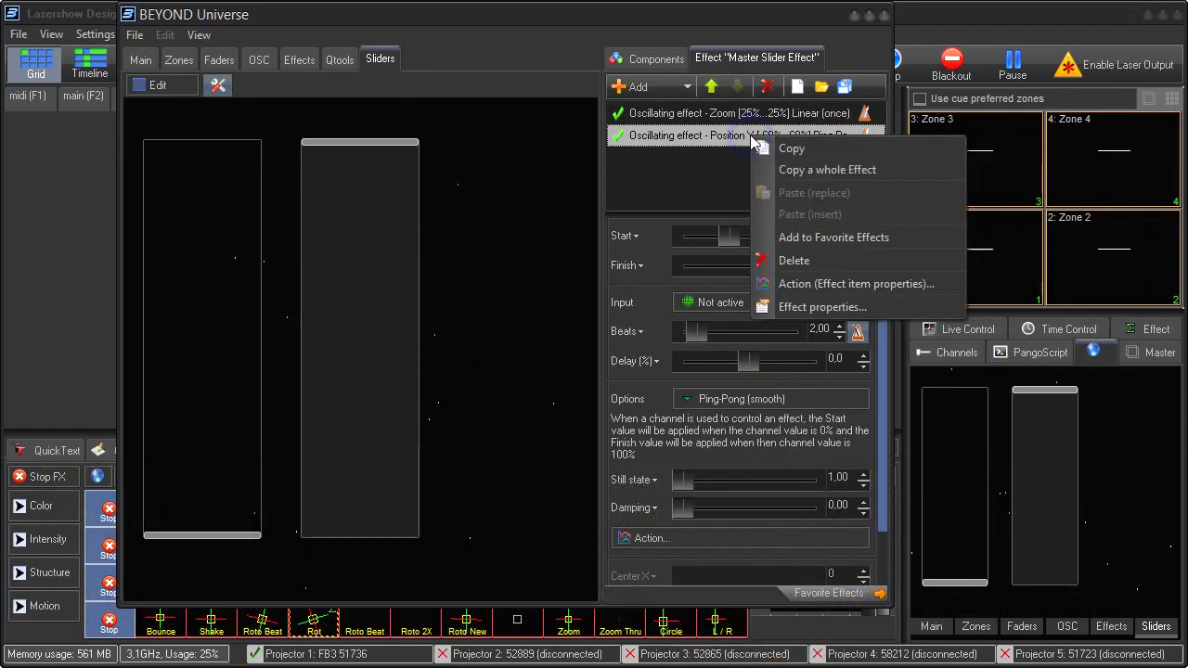
pyautogui.click(822, 307)
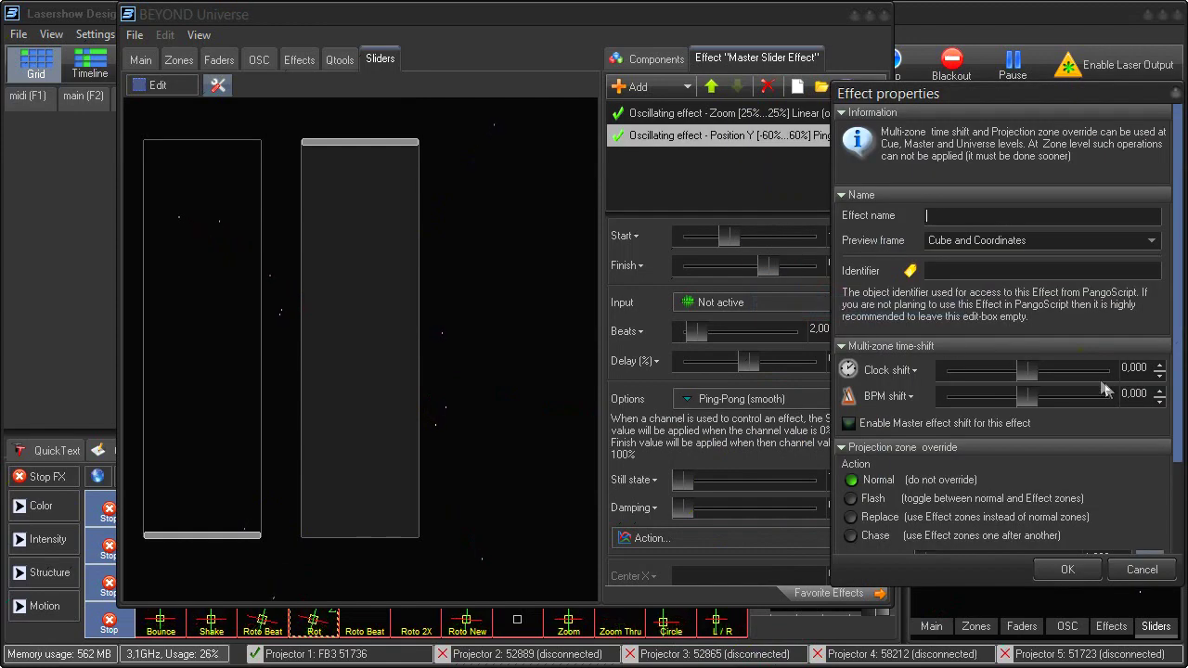
pyautogui.doubleClick(1131, 393)
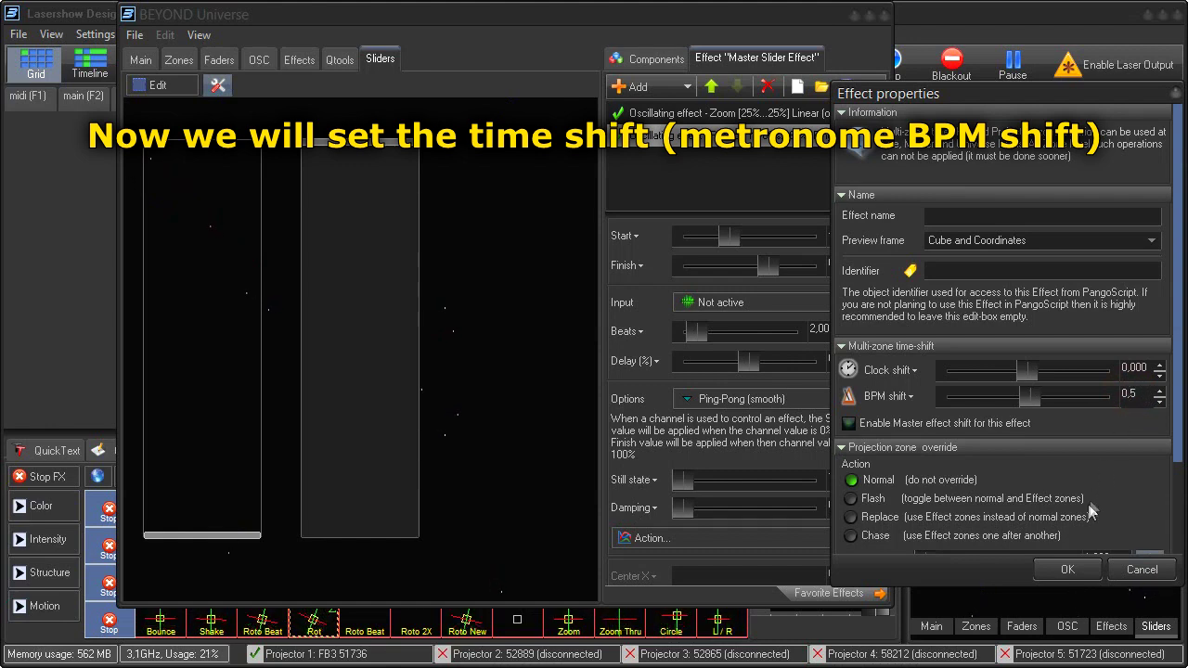
pyautogui.click(1067, 569)
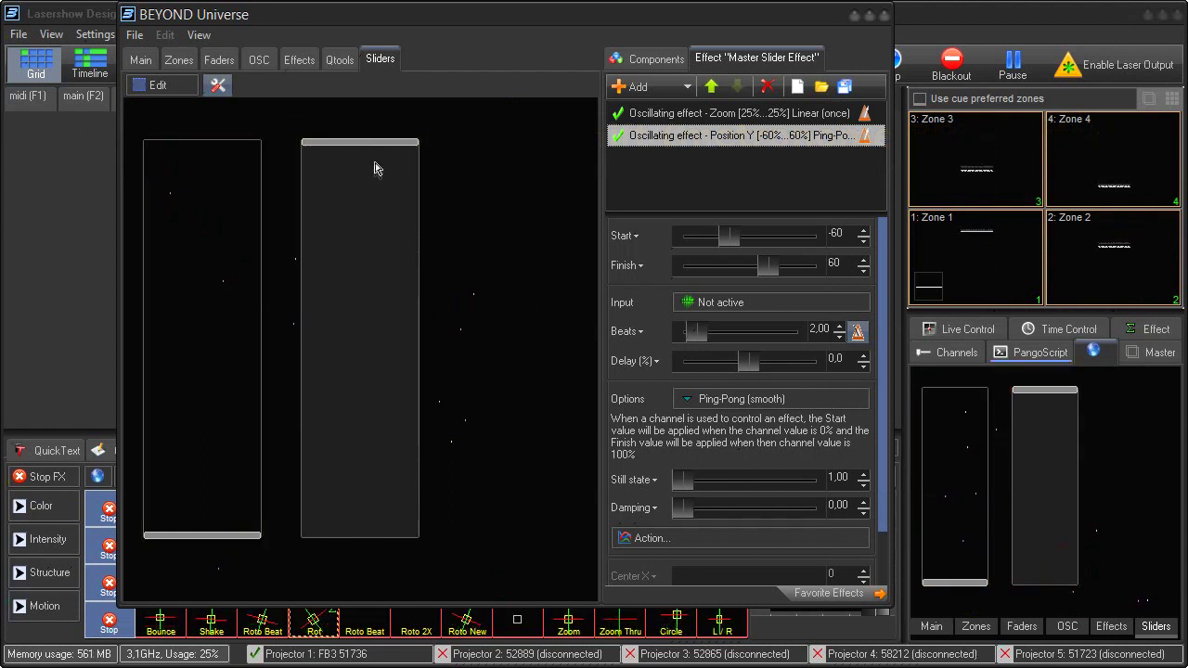
# - Lower the copied slider to its minimum and close BEYOND Universe
pyautogui.moveTo(363, 146); pyautogui.dragTo(390, 150)
pyautogui.moveTo(389, 141); pyautogui.dragTo(392, 539)
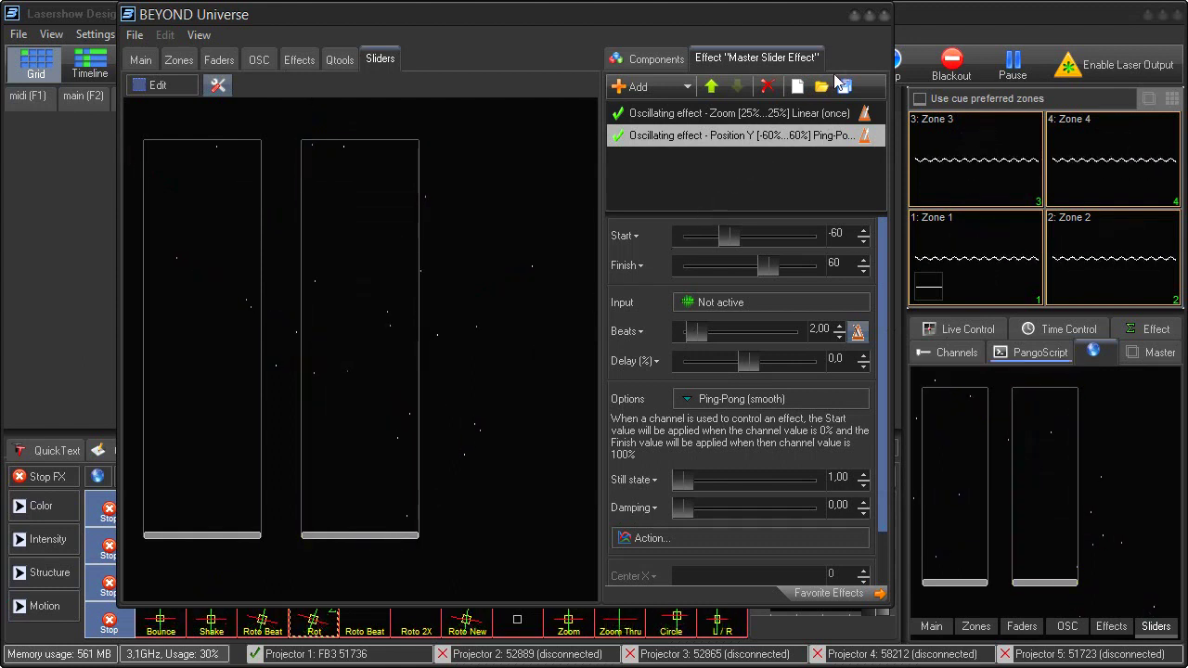
pyautogui.click(884, 18)
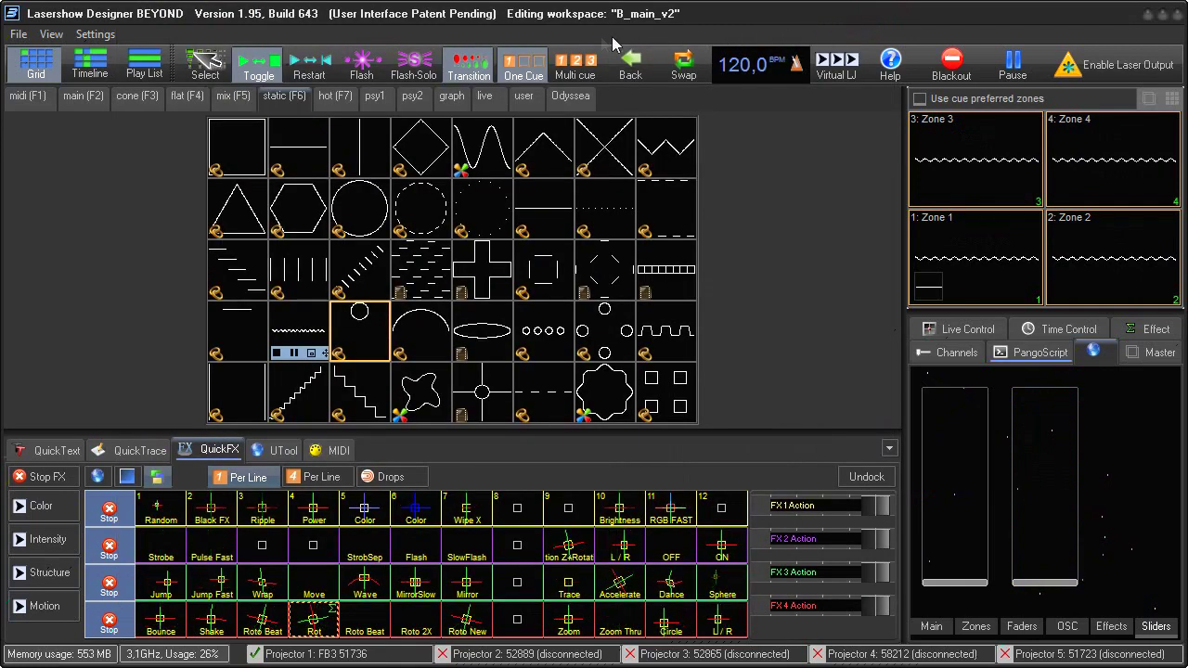
# - Show the Enhanced Reality Preview and try the copied slider on the Right-tabs pad, returning it to its minimum
pyautogui.click(51, 34)
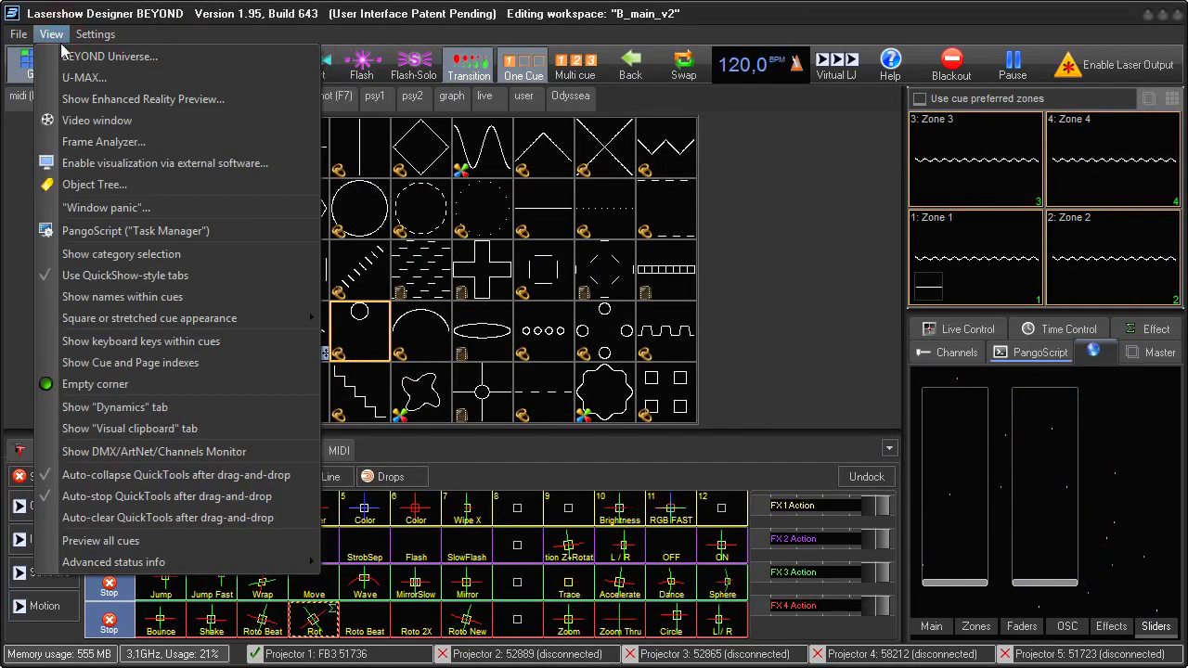
pyautogui.click(103, 99)
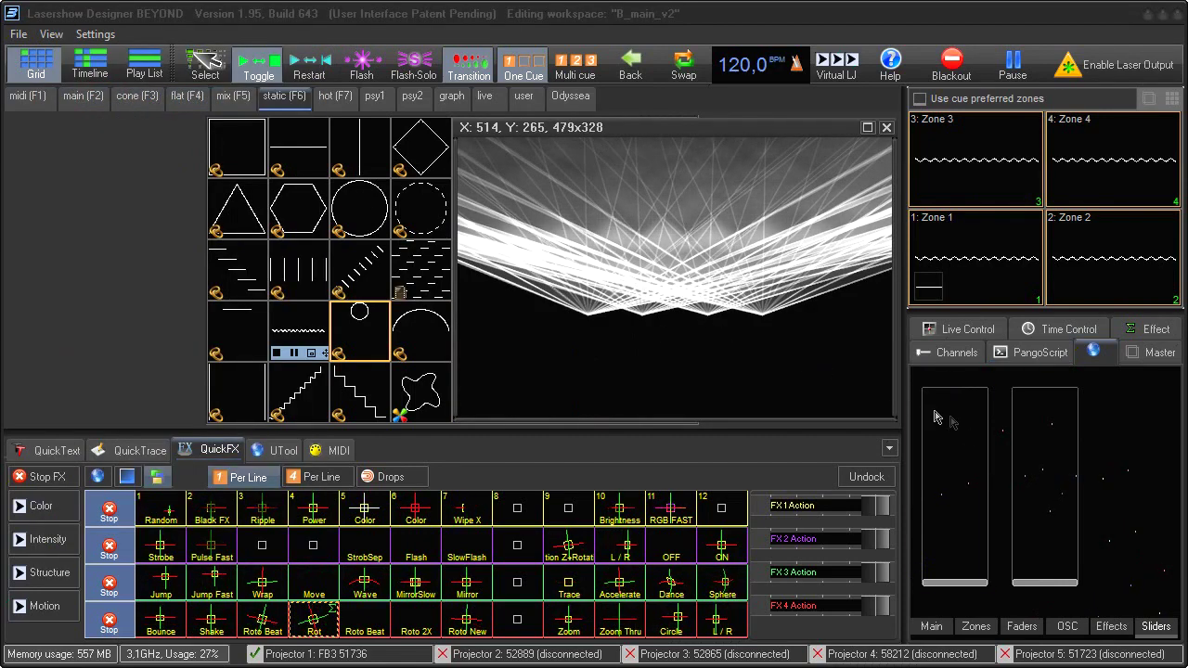
pyautogui.moveTo(1047, 583)
pyautogui.mouseDown()
pyautogui.moveTo(1041, 395)
pyautogui.moveTo(1042, 594)
pyautogui.mouseUp()
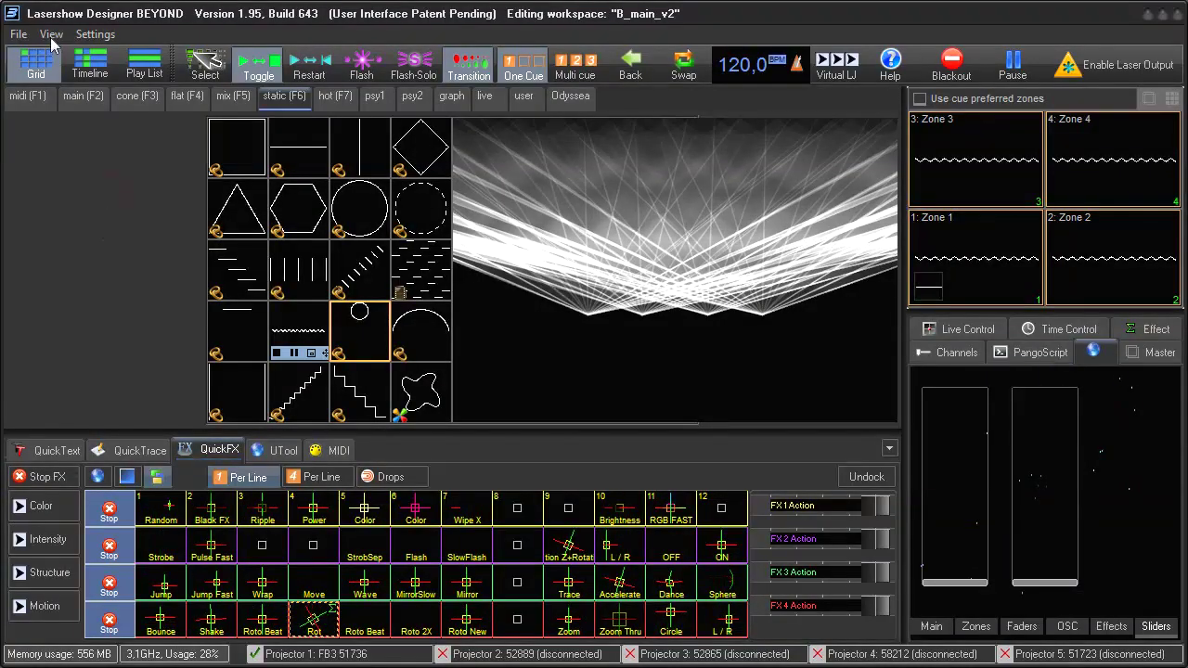
# - Reopen the Sliders layout for editing and add a third Master Slider Effect beside the copied one, about 6 by 19 grid cells
pyautogui.click(51, 35)
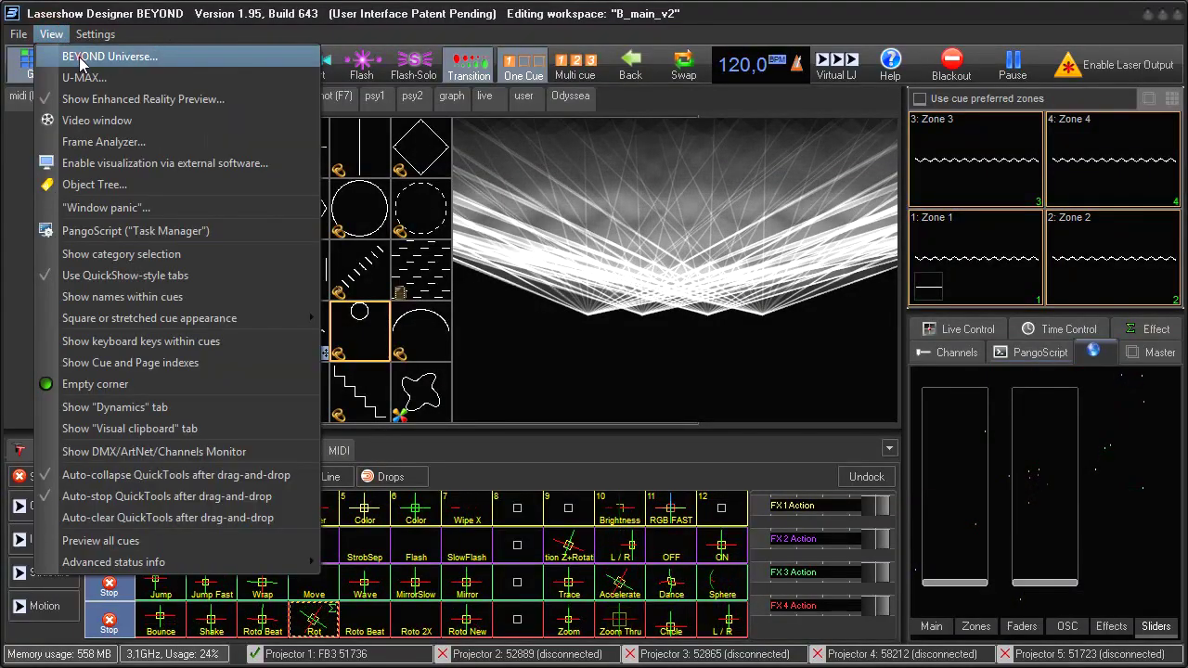
pyautogui.click(79, 56)
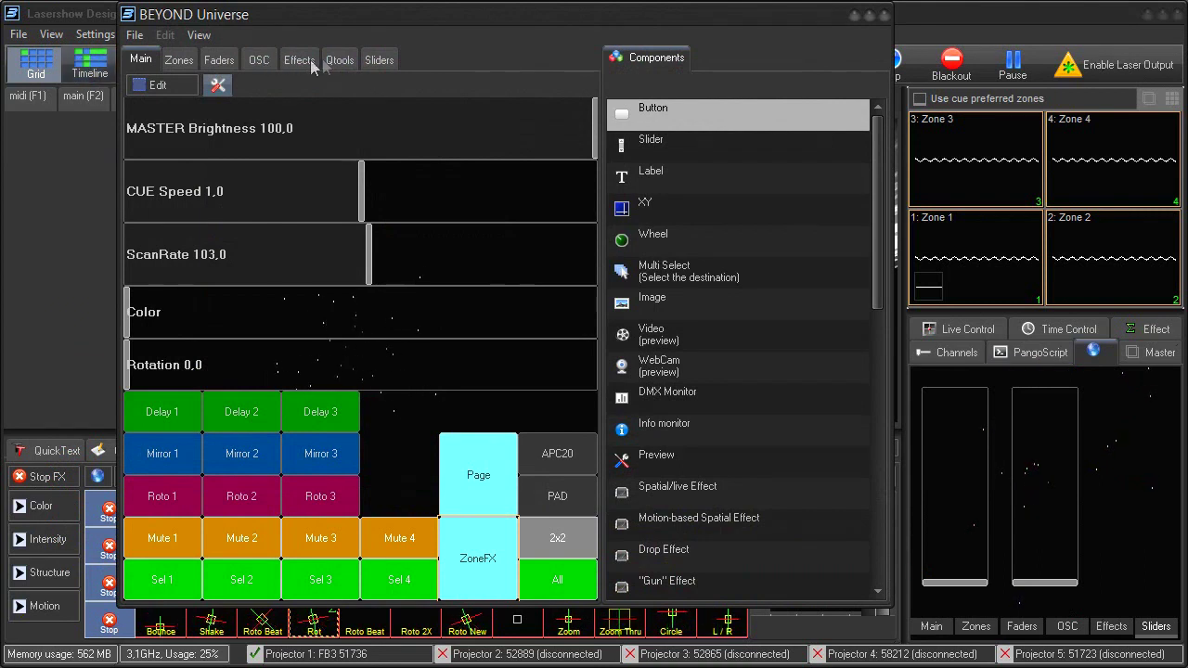
pyautogui.click(380, 60)
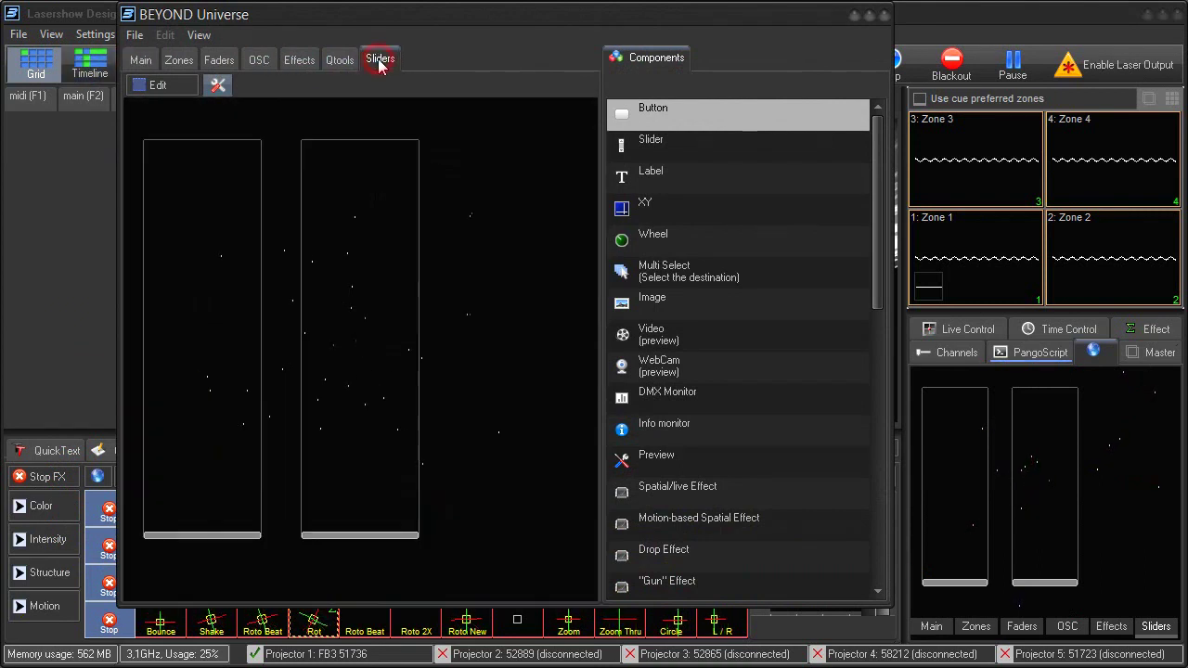
pyautogui.click(168, 83)
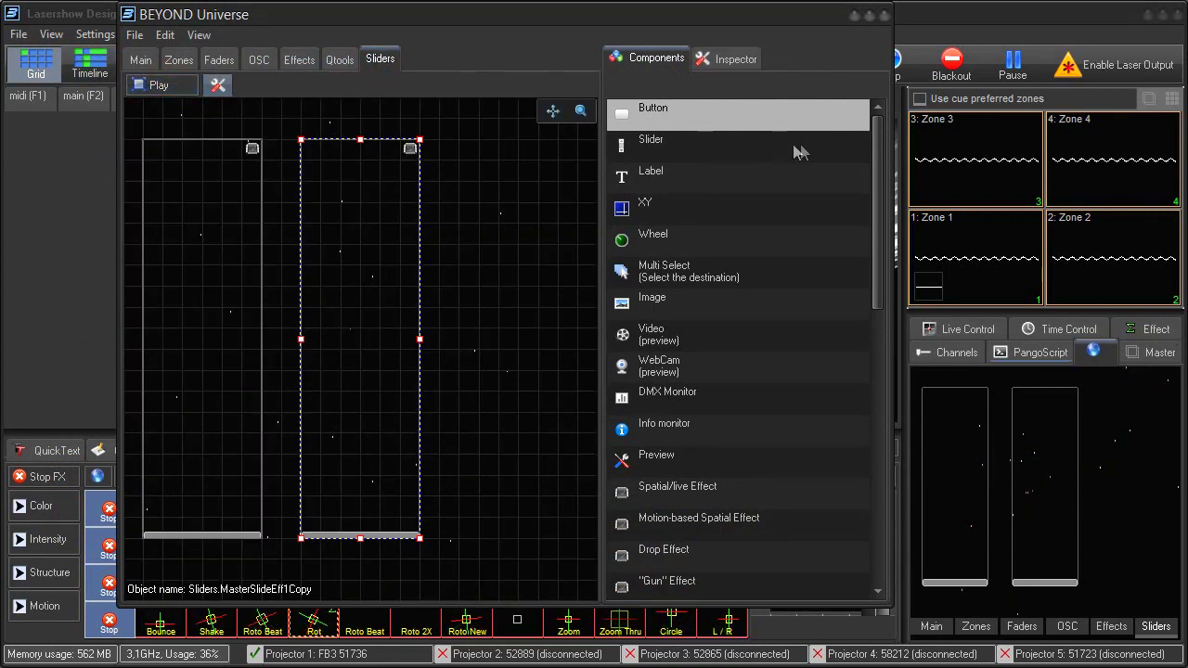
pyautogui.moveTo(877, 151); pyautogui.dragTo(878, 257)
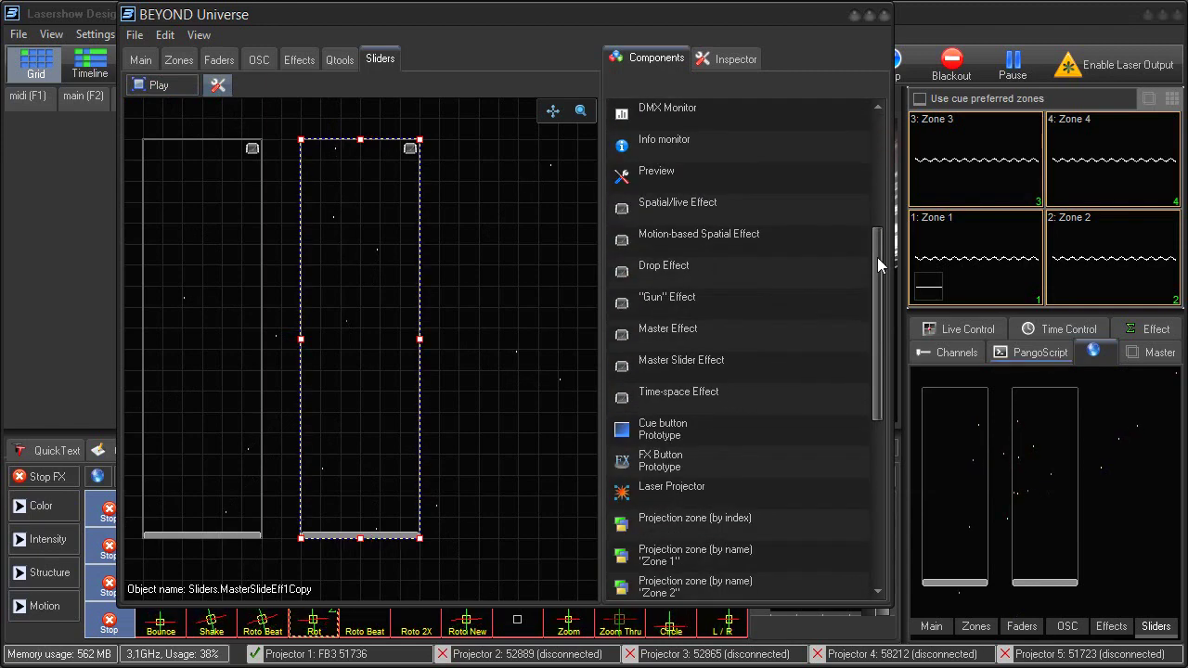
pyautogui.moveTo(734, 371); pyautogui.dragTo(576, 538)
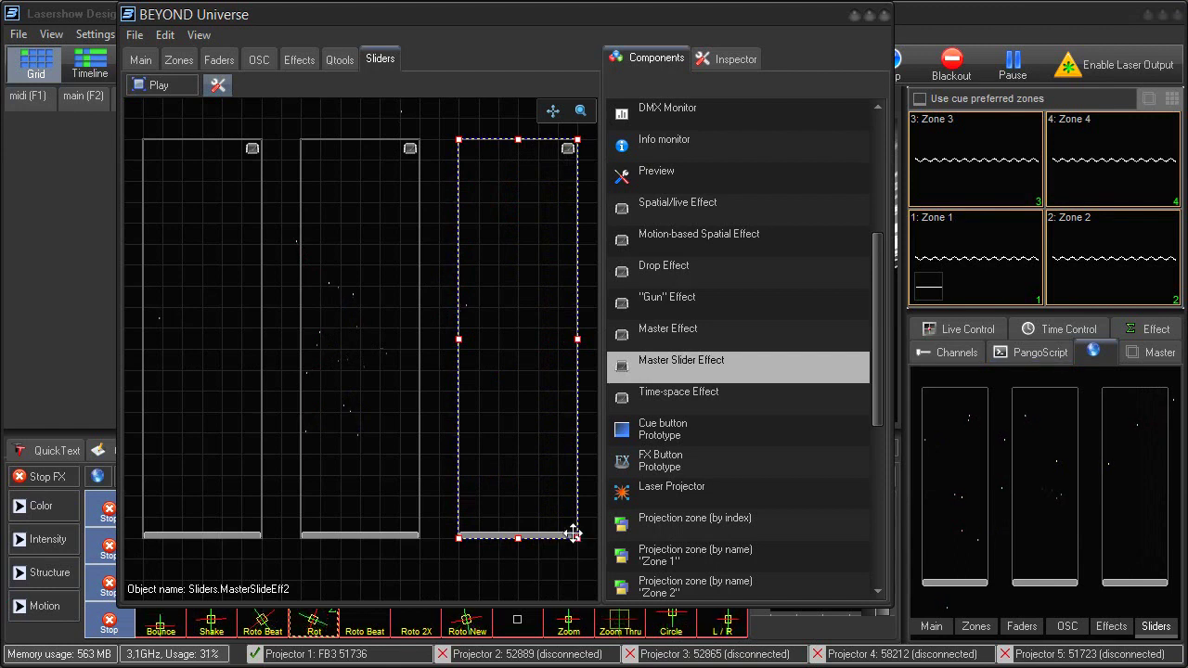
# - Switch the Sliders layout to play mode, raise the third slider to its maximum and add a Color effect to it
pyautogui.click(155, 88)
pyautogui.moveTo(519, 164); pyautogui.dragTo(520, 141)
pyautogui.click(756, 61)
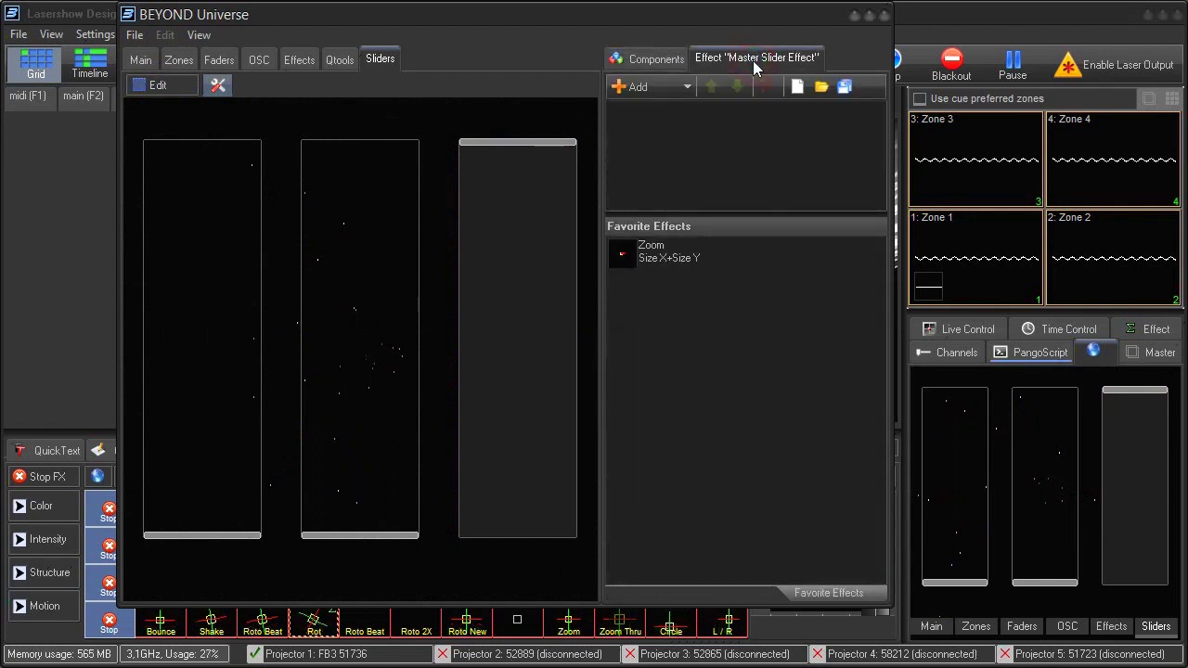
pyautogui.click(686, 87)
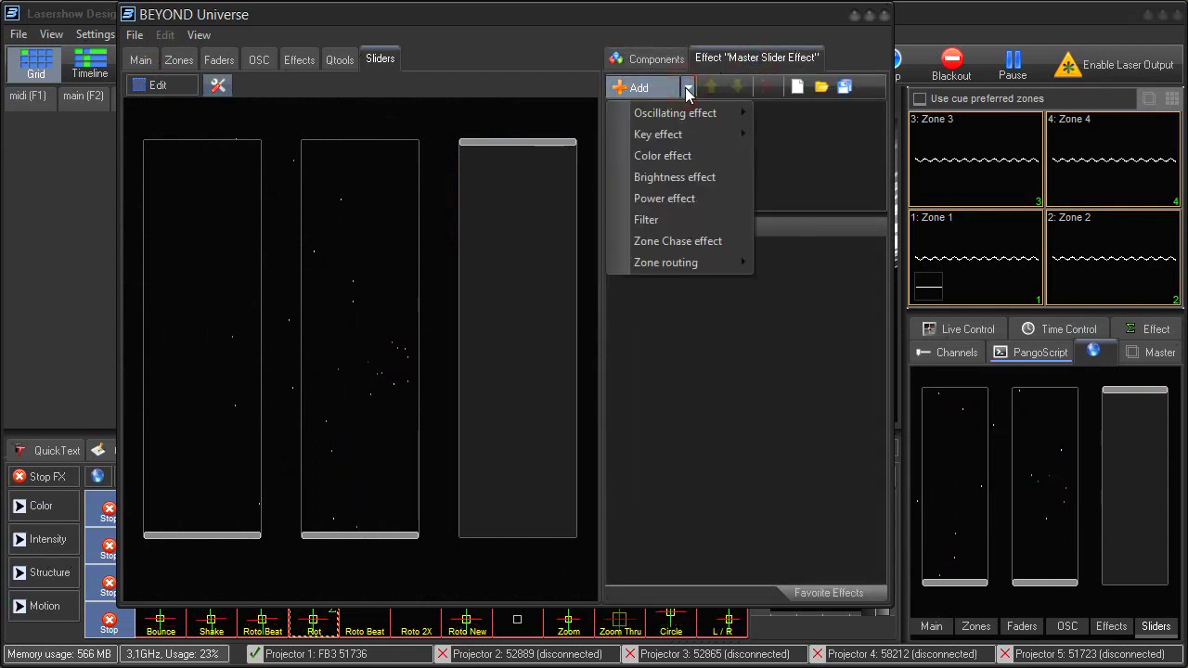
pyautogui.click(679, 156)
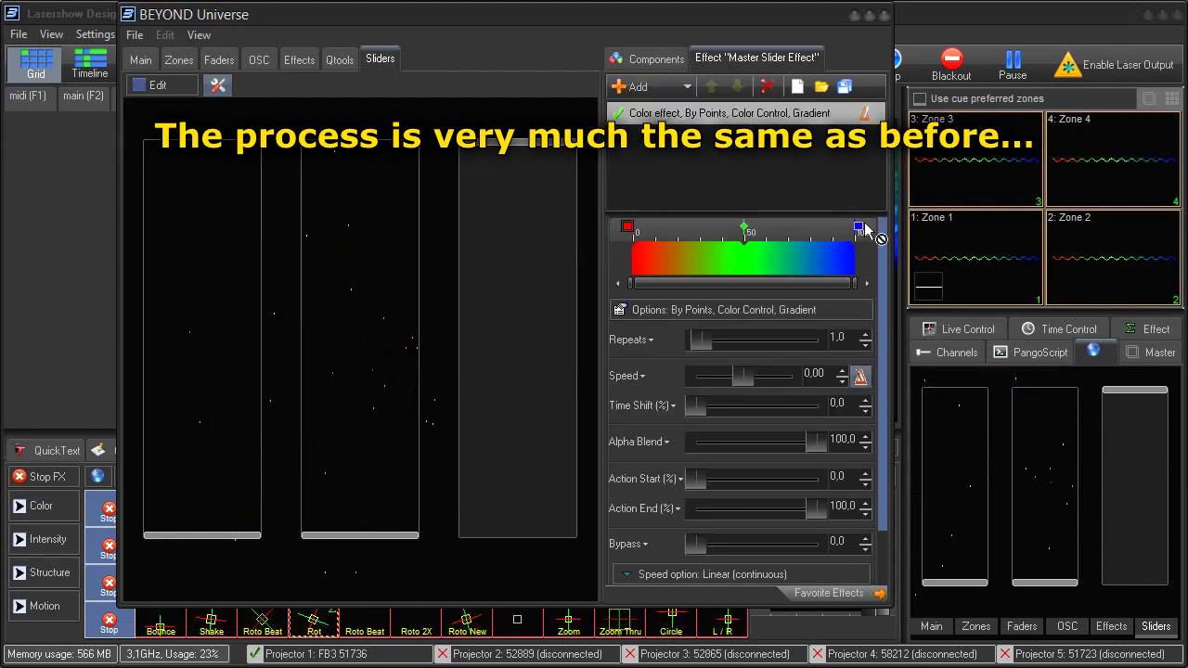
# - Change the color gradient's end point from blue to red (FF0000) and set the effect's speed to 50
pyautogui.doubleClick(857, 228)
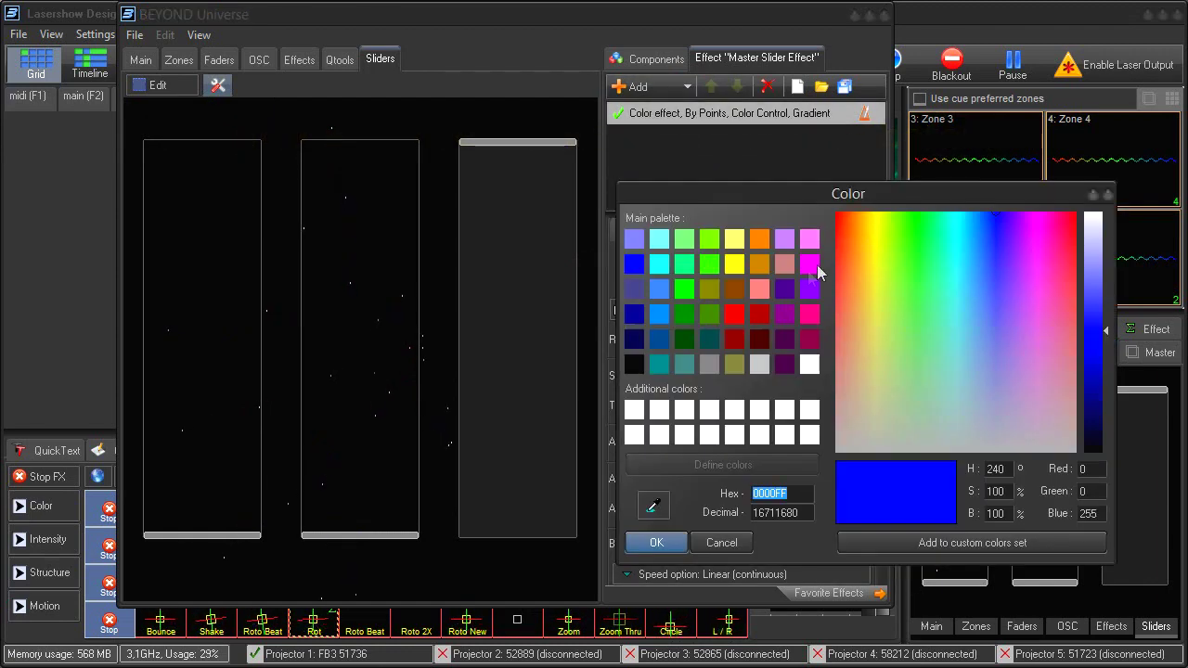
pyautogui.click(734, 314)
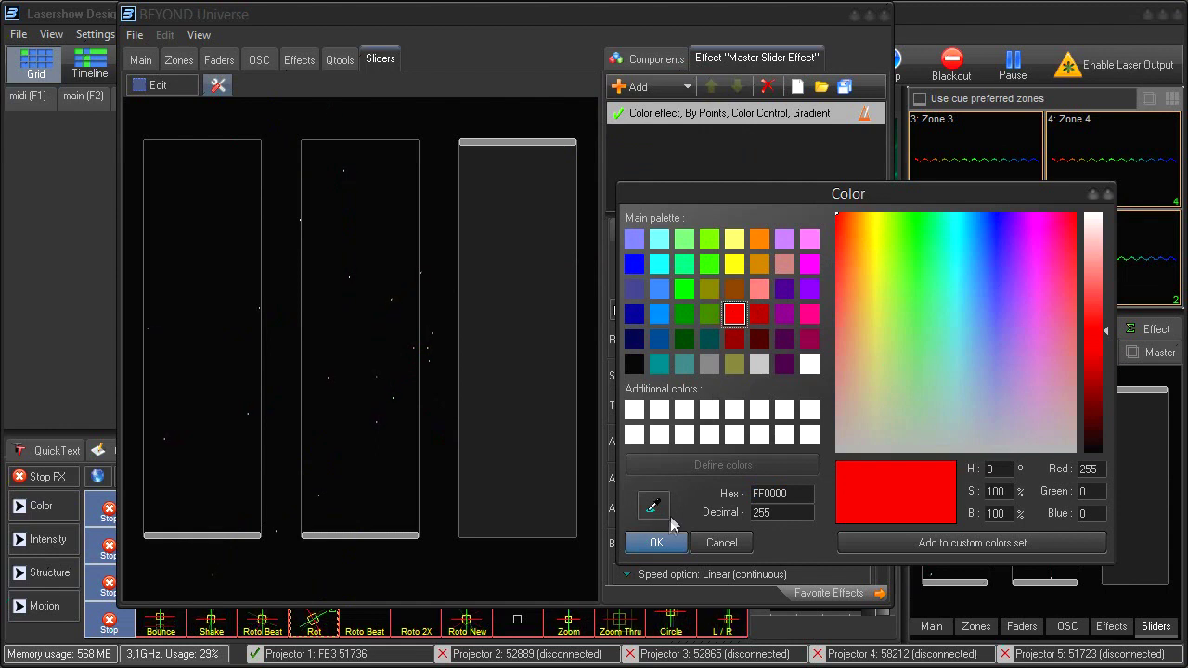
pyautogui.click(656, 543)
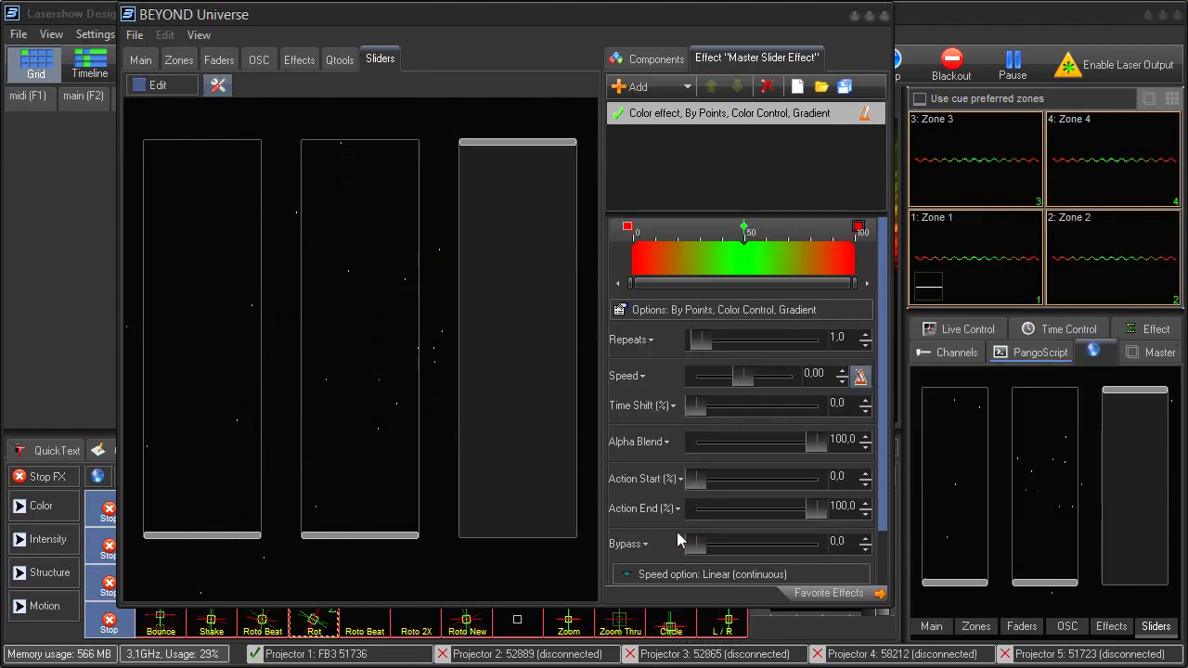
pyautogui.doubleClick(814, 374)
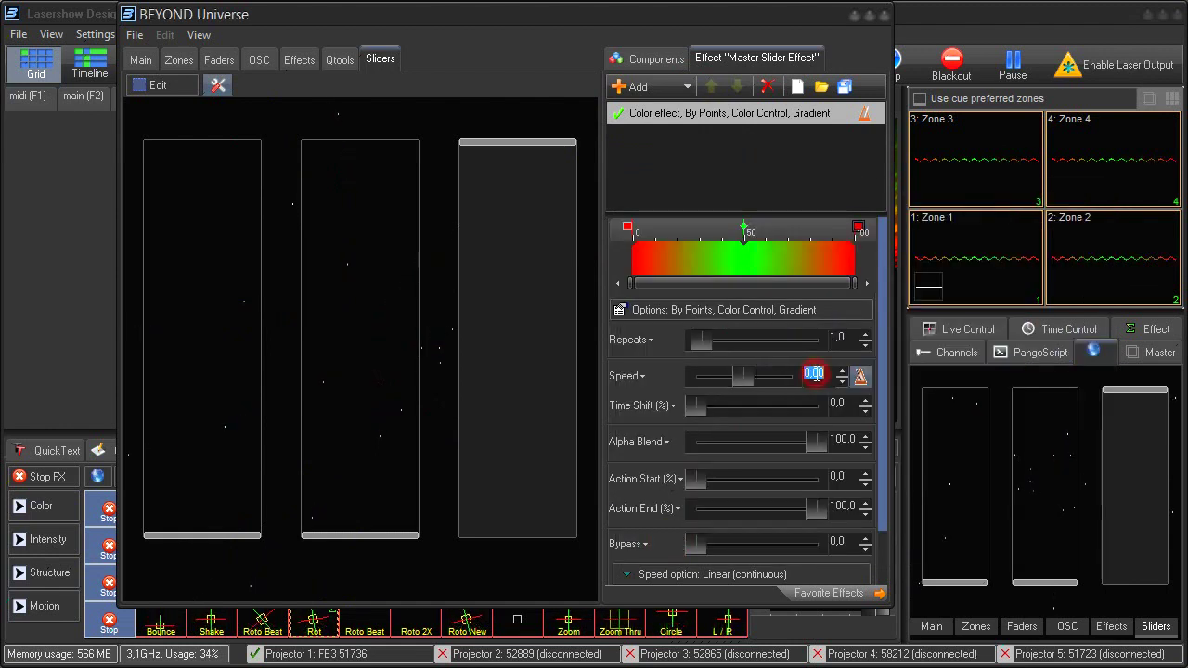
pyautogui.press('Return')
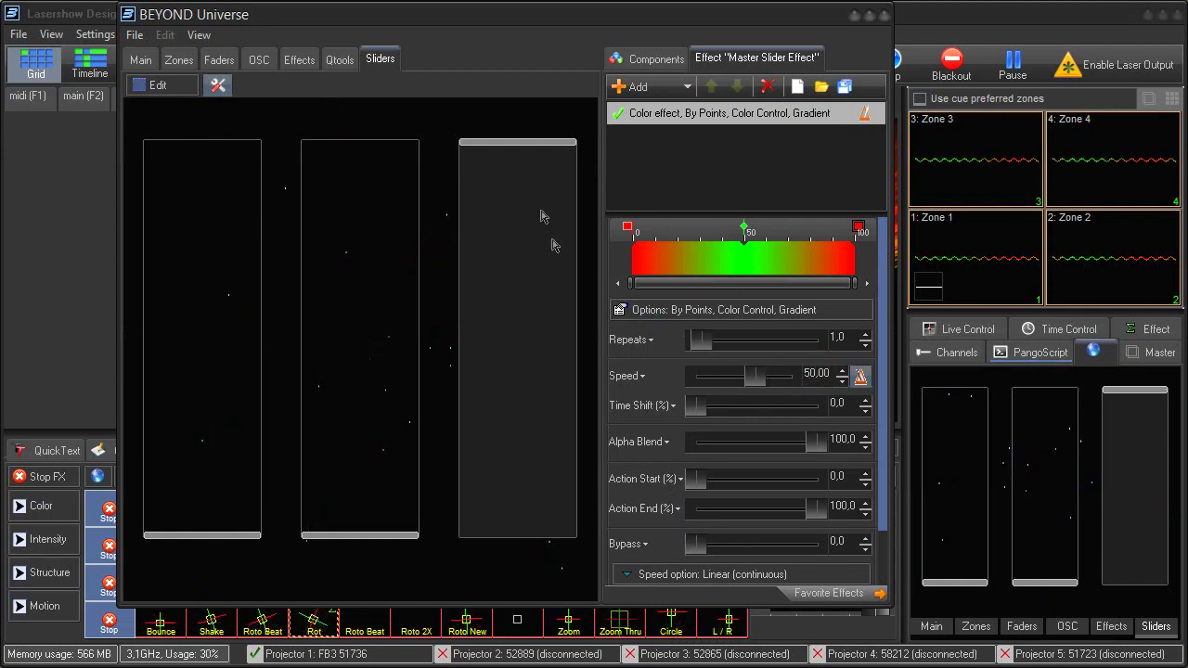
pyautogui.moveTo(520, 146)
pyautogui.mouseDown()
pyautogui.moveTo(517, 530)
pyautogui.moveTo(518, 143)
pyautogui.mouseUp()
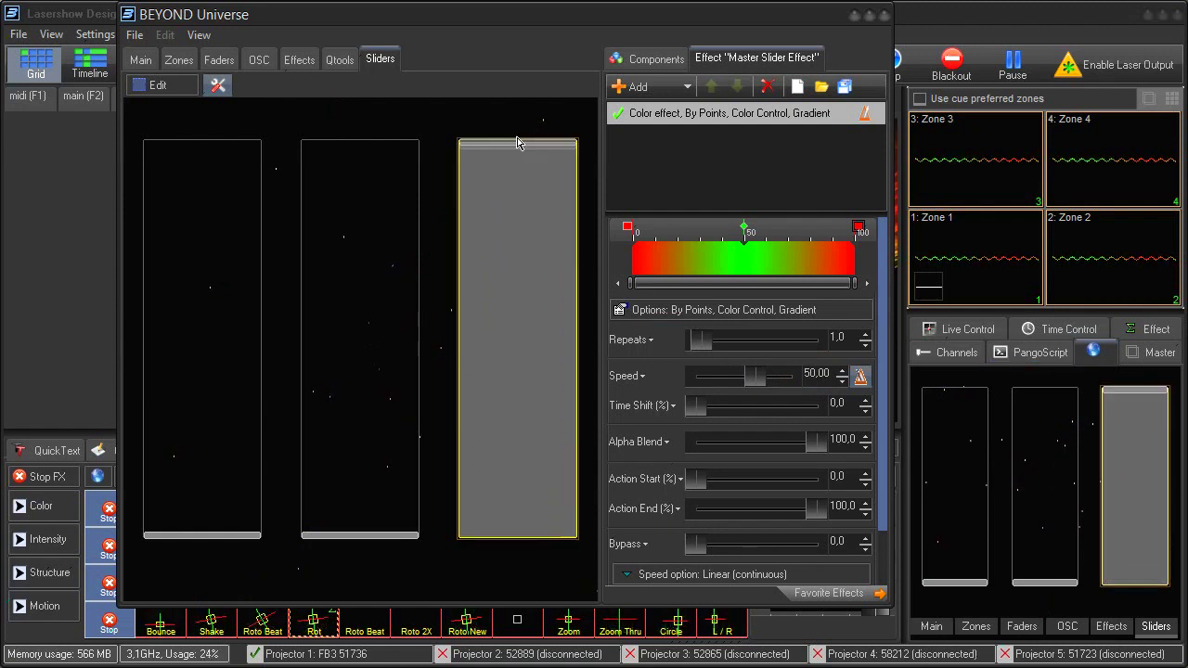
# - Try a multi-zone BPM shift of 0.5 in the third slider's effect properties, and reset the shift
pyautogui.rightClick(717, 113)
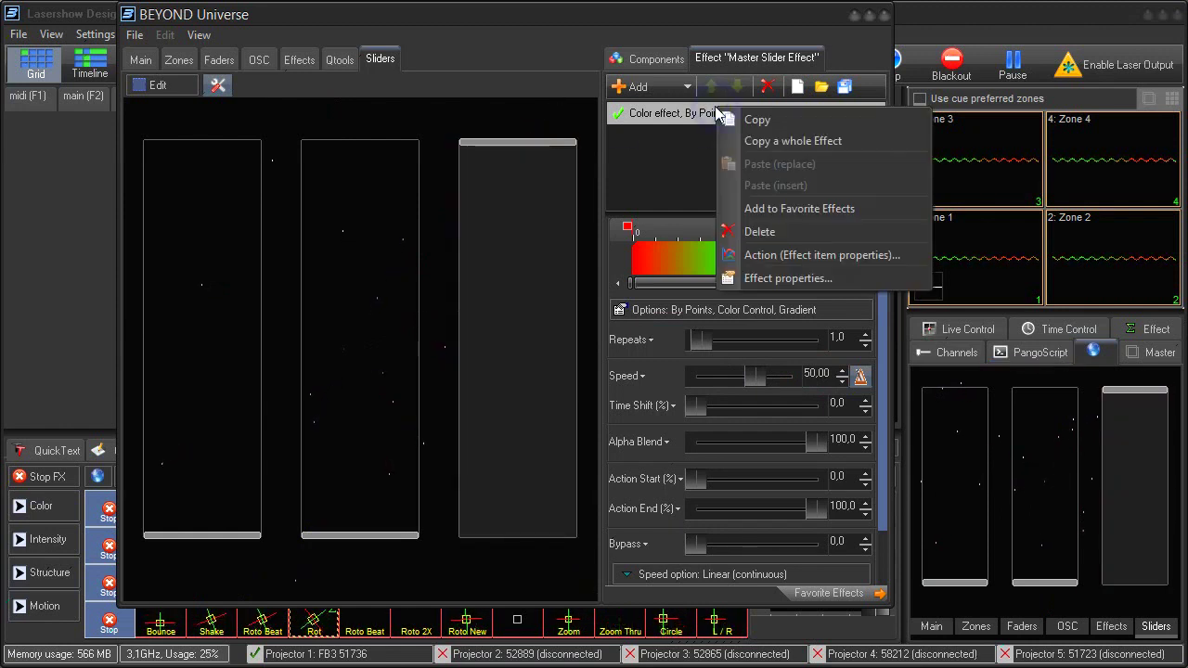
pyautogui.click(787, 278)
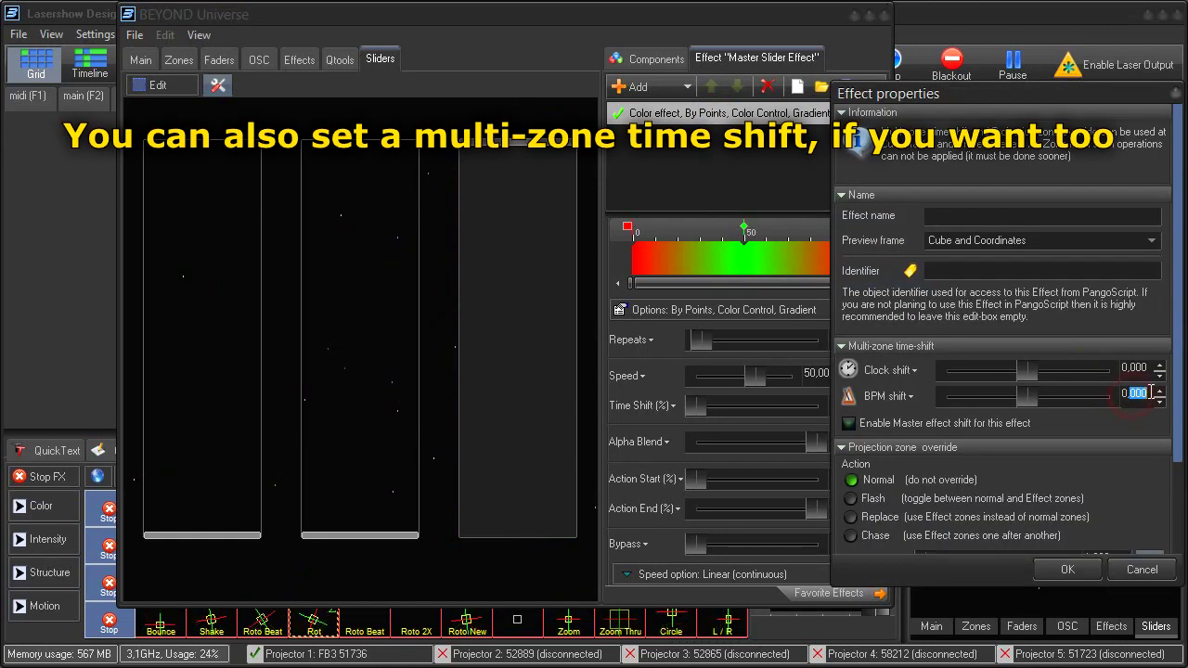
pyautogui.click(1068, 569)
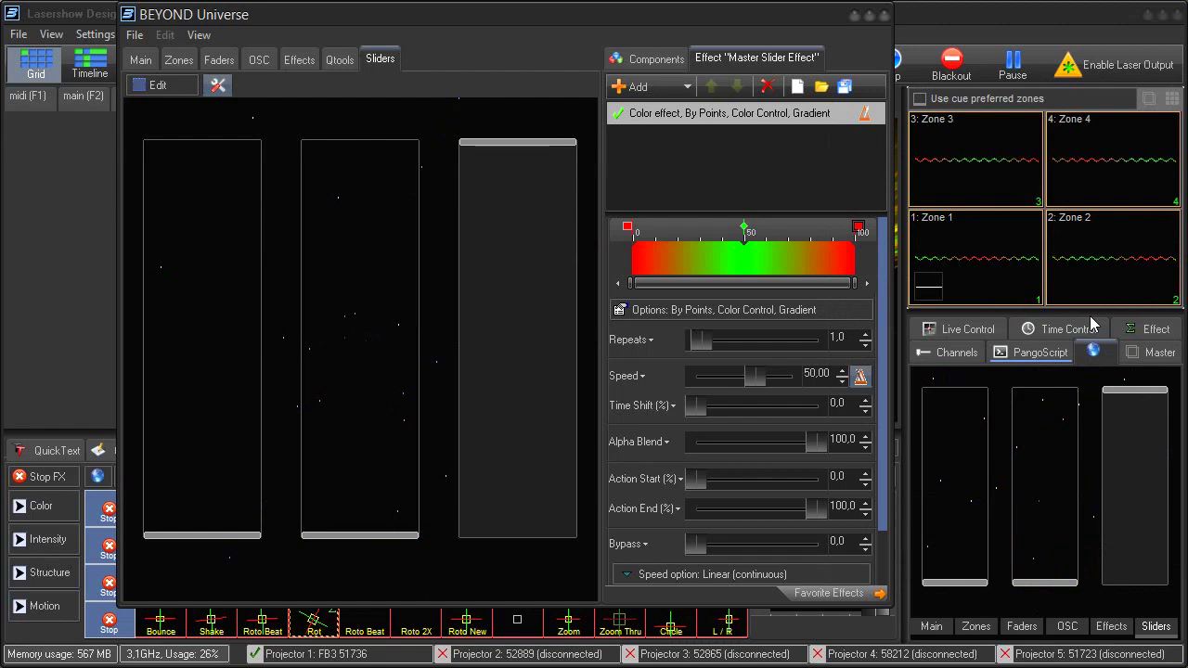
pyautogui.rightClick(779, 127)
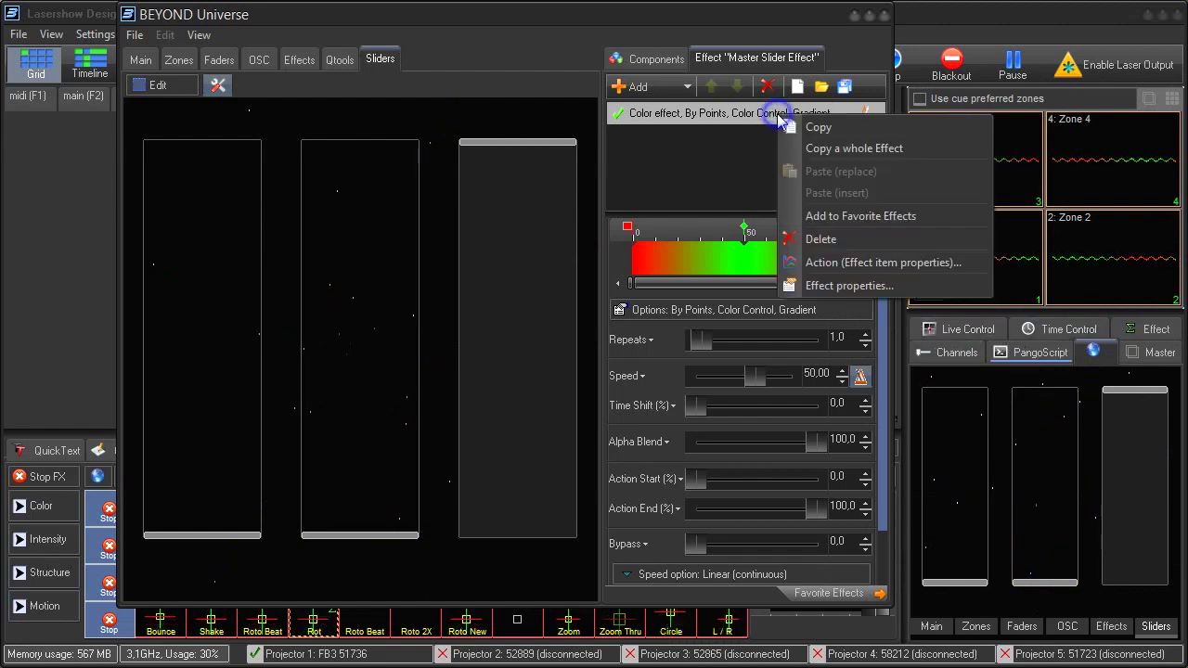
pyautogui.click(882, 284)
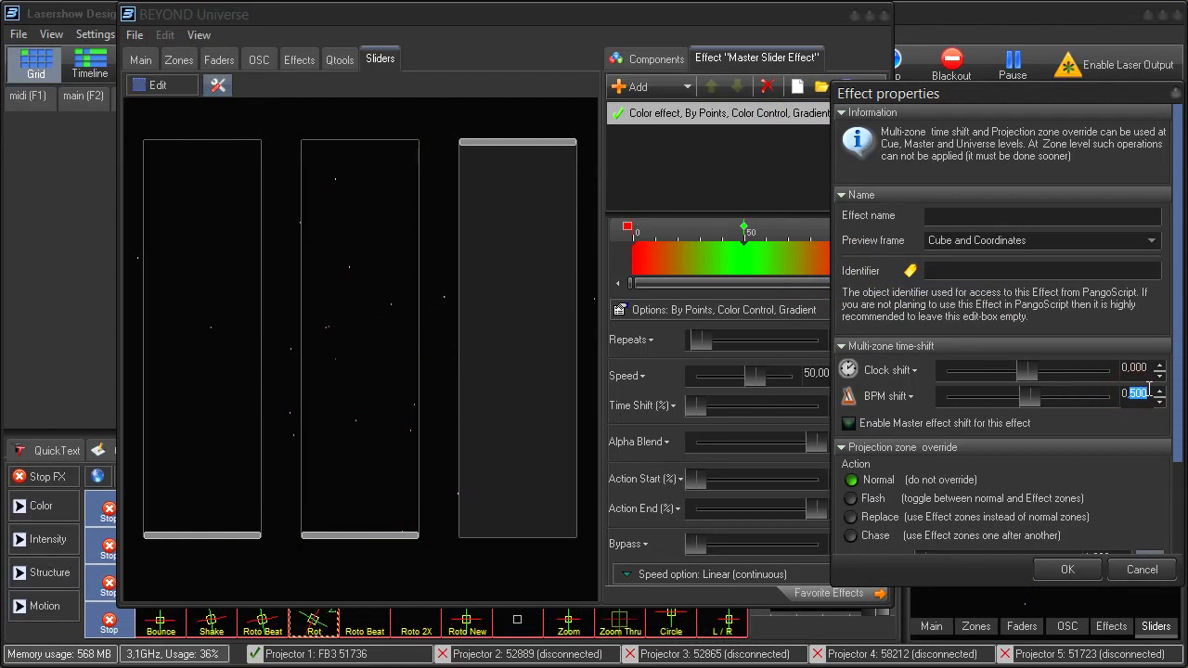
pyautogui.click(1067, 569)
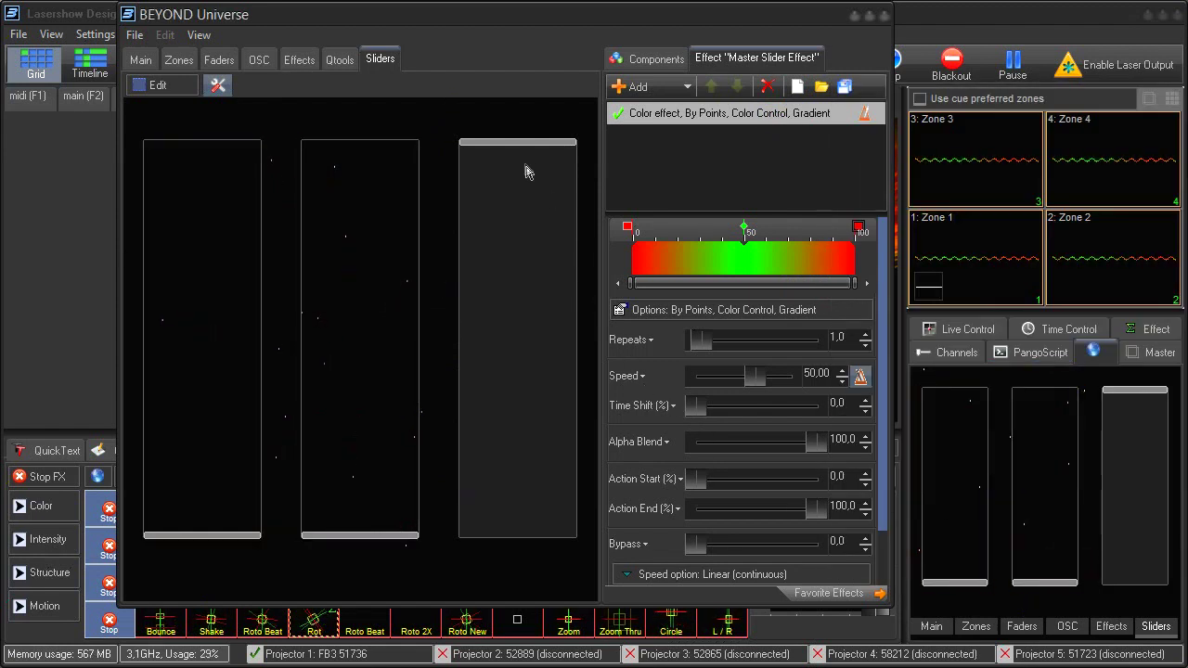
# - Close BEYOND Universe with the third slider lowered, and try that slider at maximum and minimum on the main window's Sliders pad
pyautogui.moveTo(523, 146); pyautogui.dragTo(520, 549)
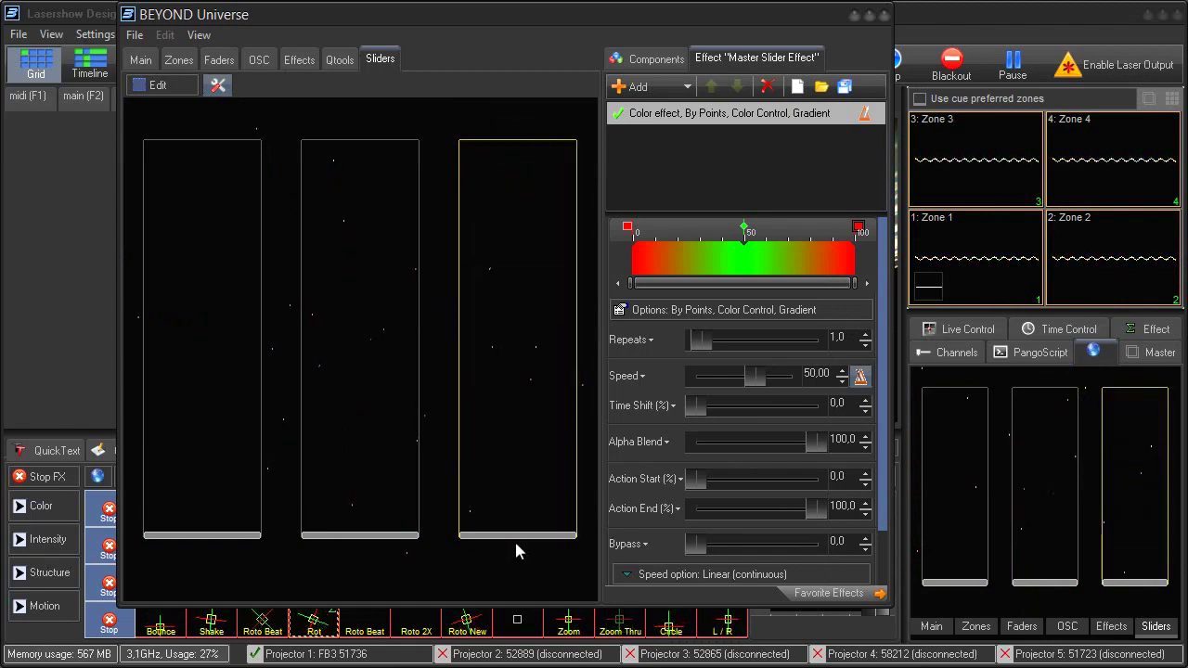
pyautogui.click(885, 17)
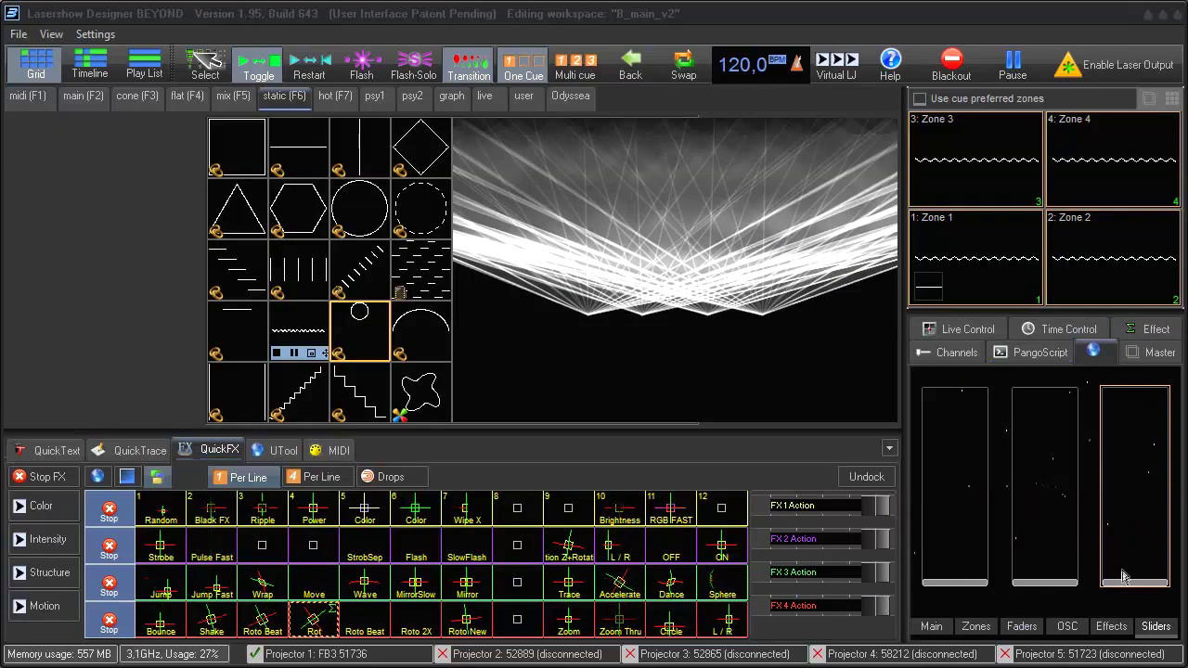
pyautogui.moveTo(1124, 581); pyautogui.dragTo(1137, 372)
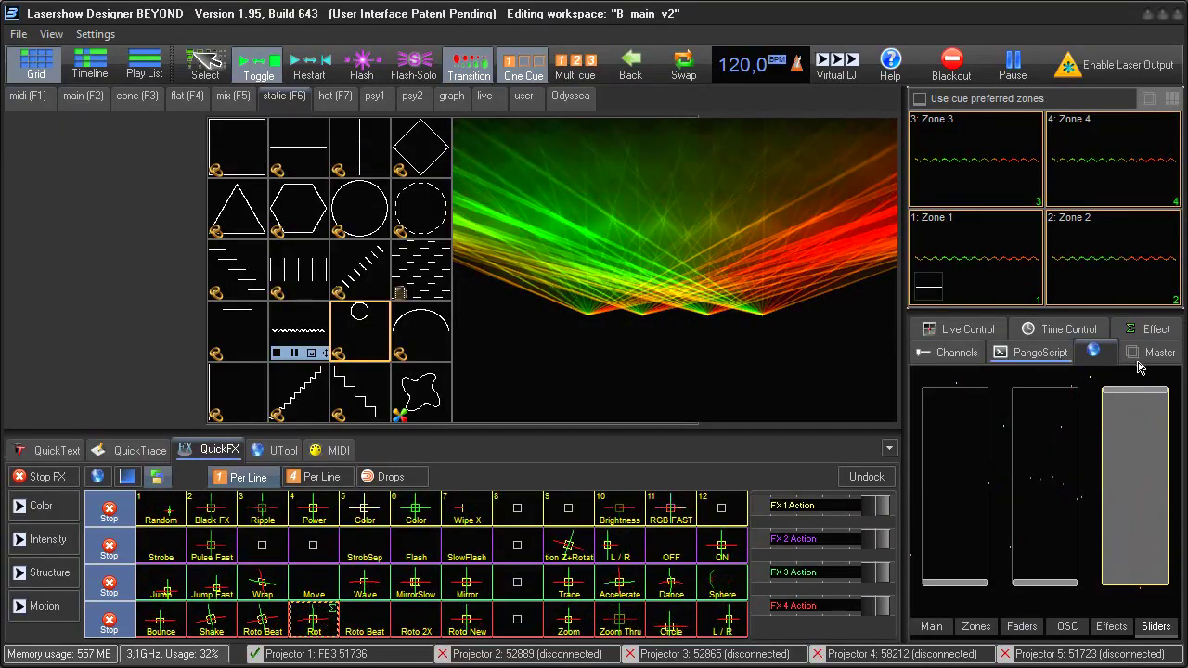
pyautogui.moveTo(1131, 436); pyautogui.dragTo(1137, 608)
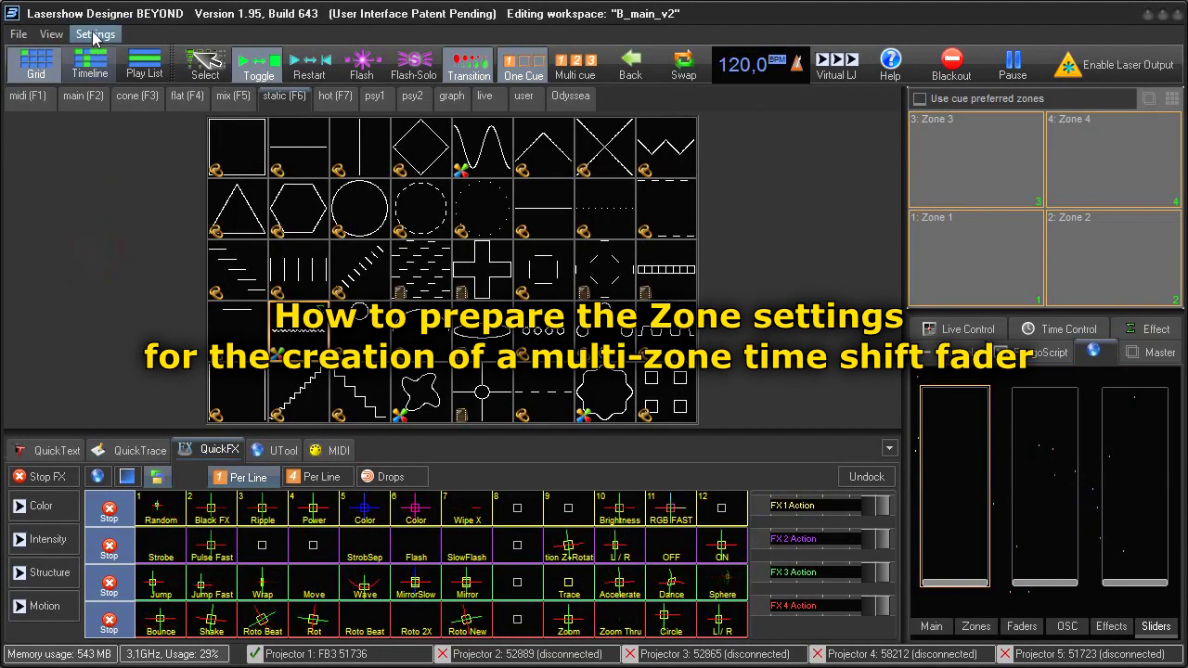
# - Open the Projection Zones settings and examine the identifiers assigned to Zone 1 through Zone 4
pyautogui.click(96, 34)
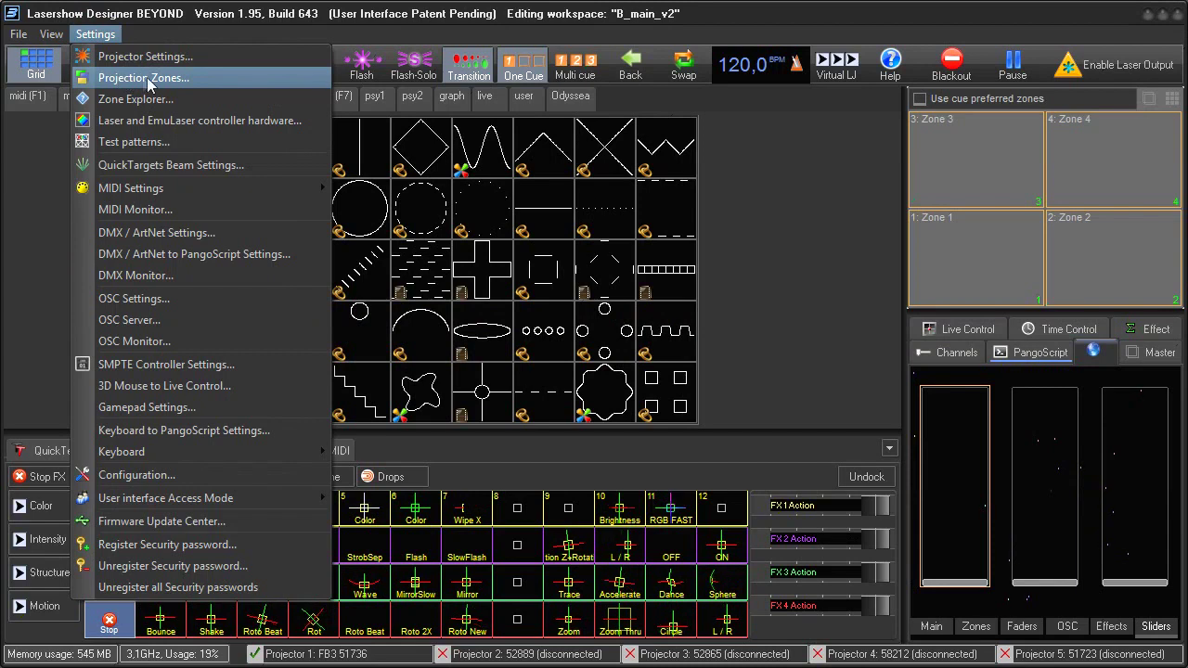
pyautogui.click(211, 81)
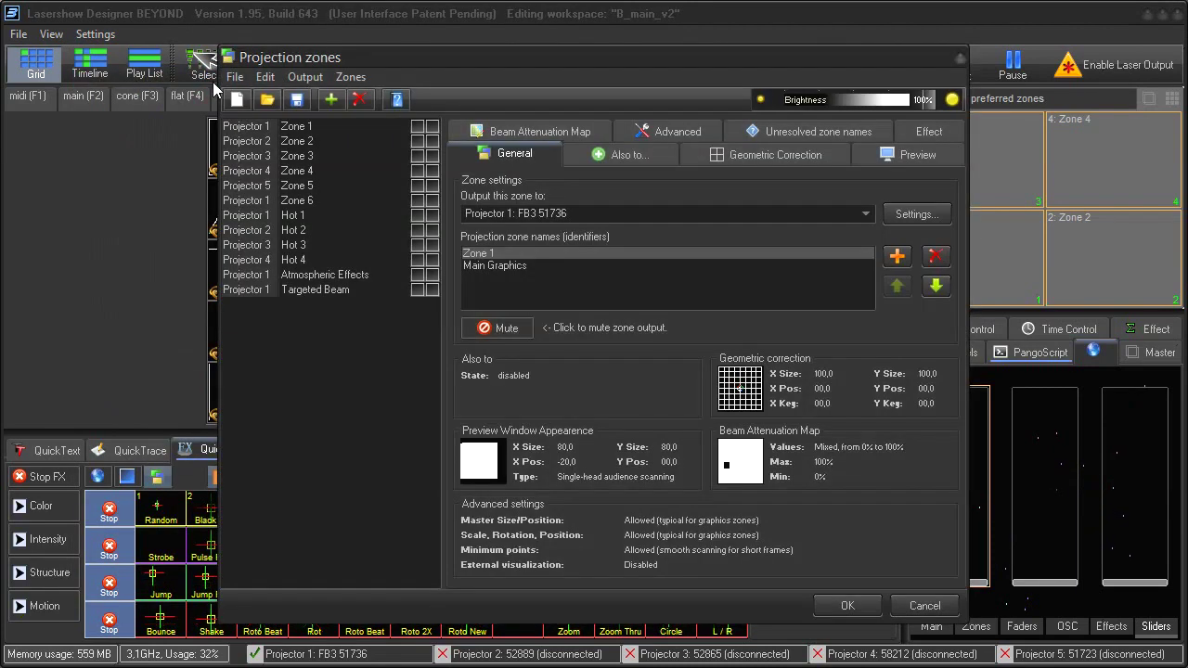
pyautogui.click(514, 254)
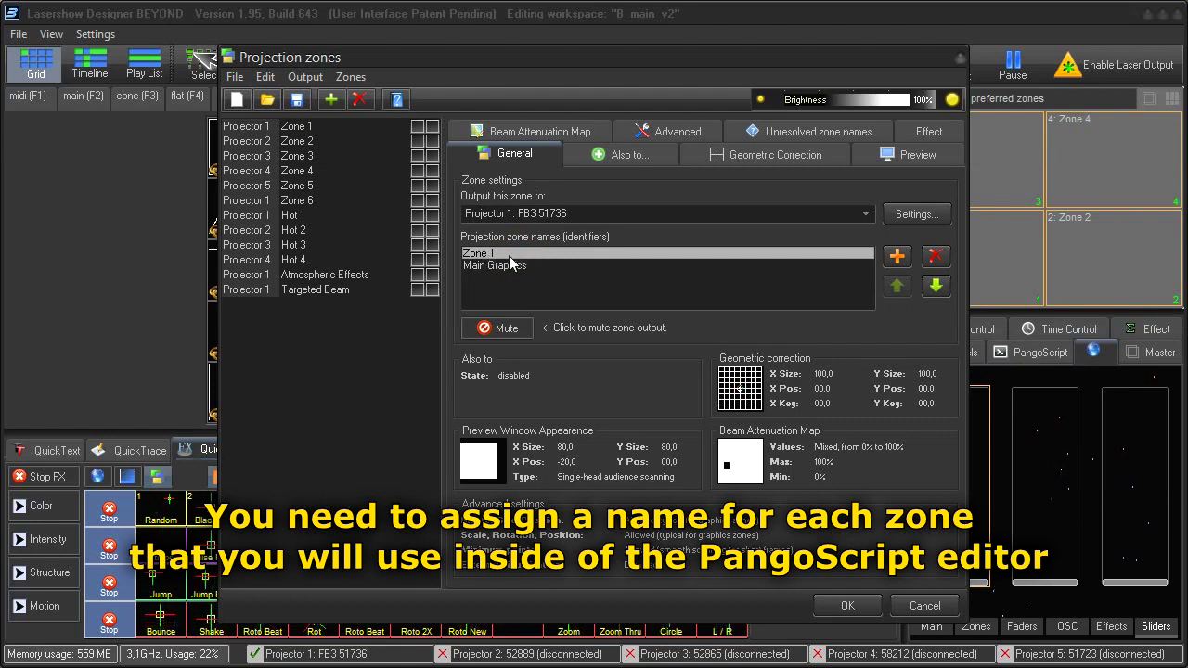
pyautogui.click(313, 130)
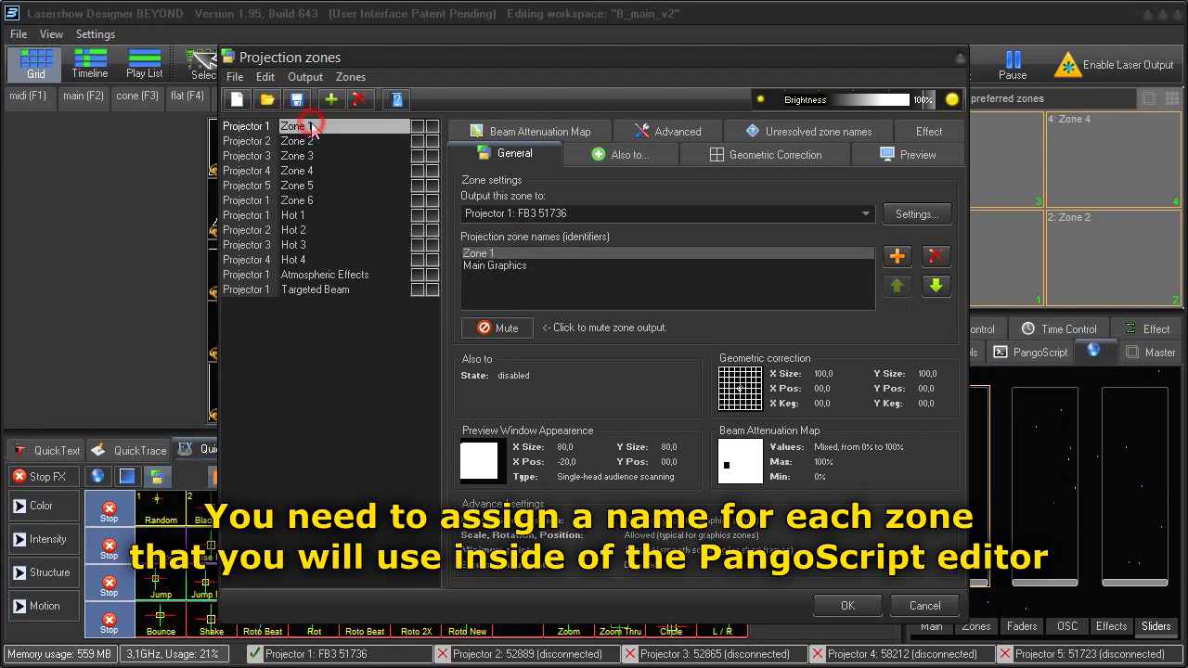
pyautogui.click(299, 143)
pyautogui.click(300, 157)
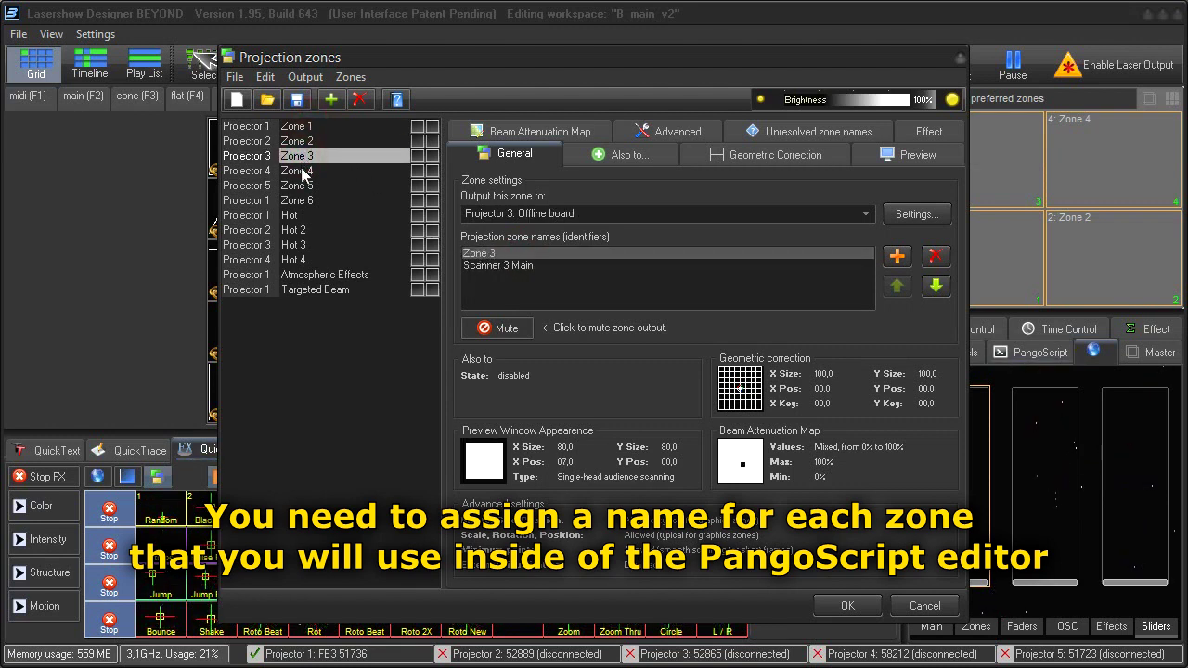
pyautogui.click(304, 173)
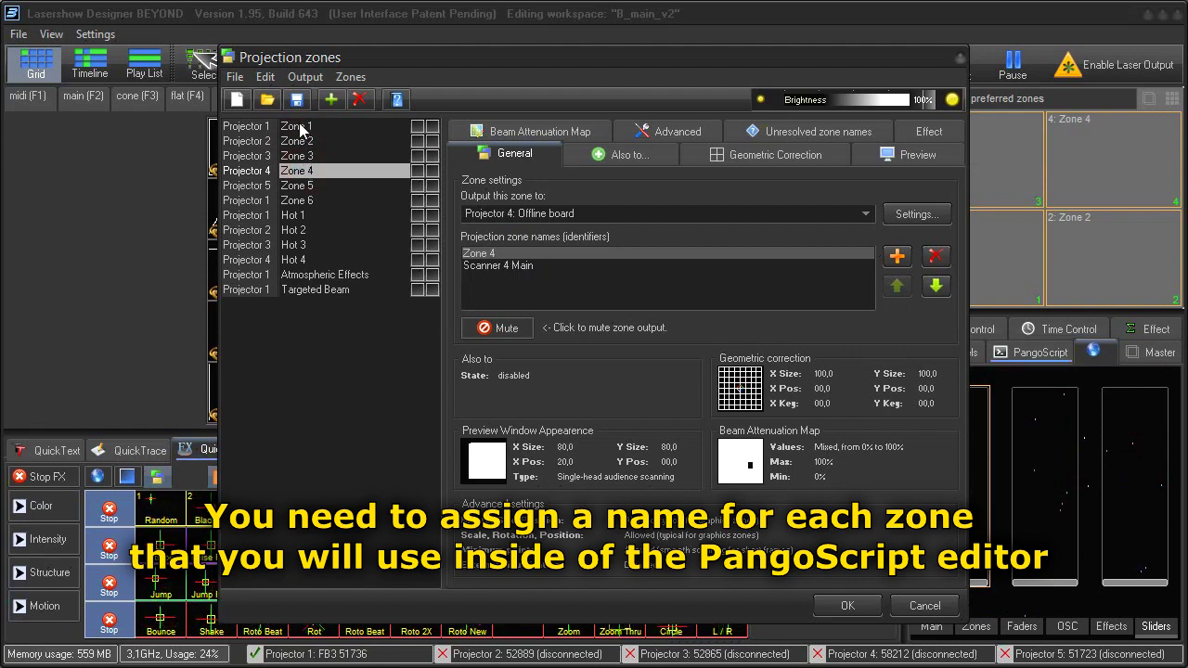
pyautogui.click(298, 127)
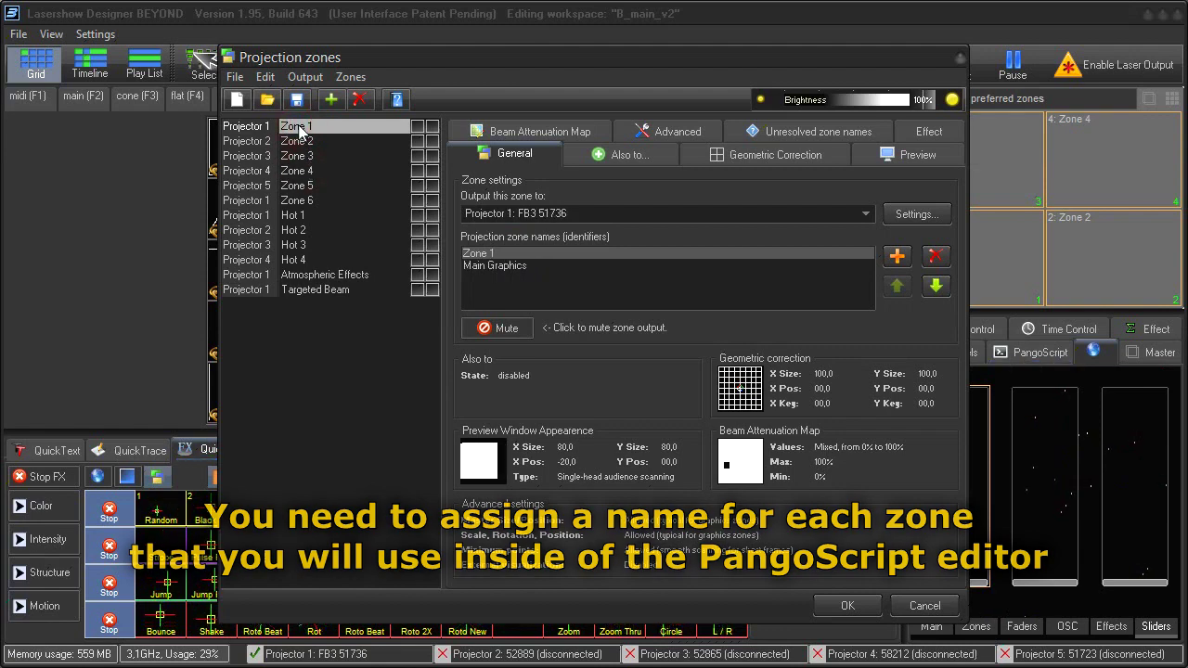
# - Delete the Zone 1 name from the first projection zone's identifiers
pyautogui.click(508, 252)
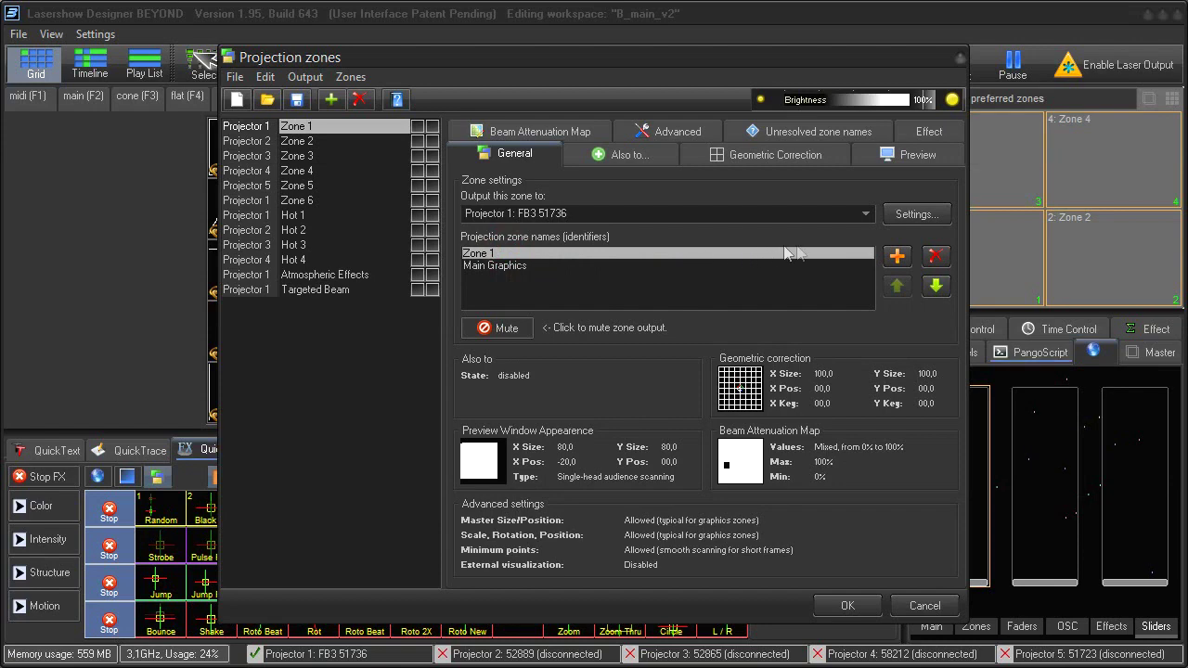
pyautogui.click(933, 261)
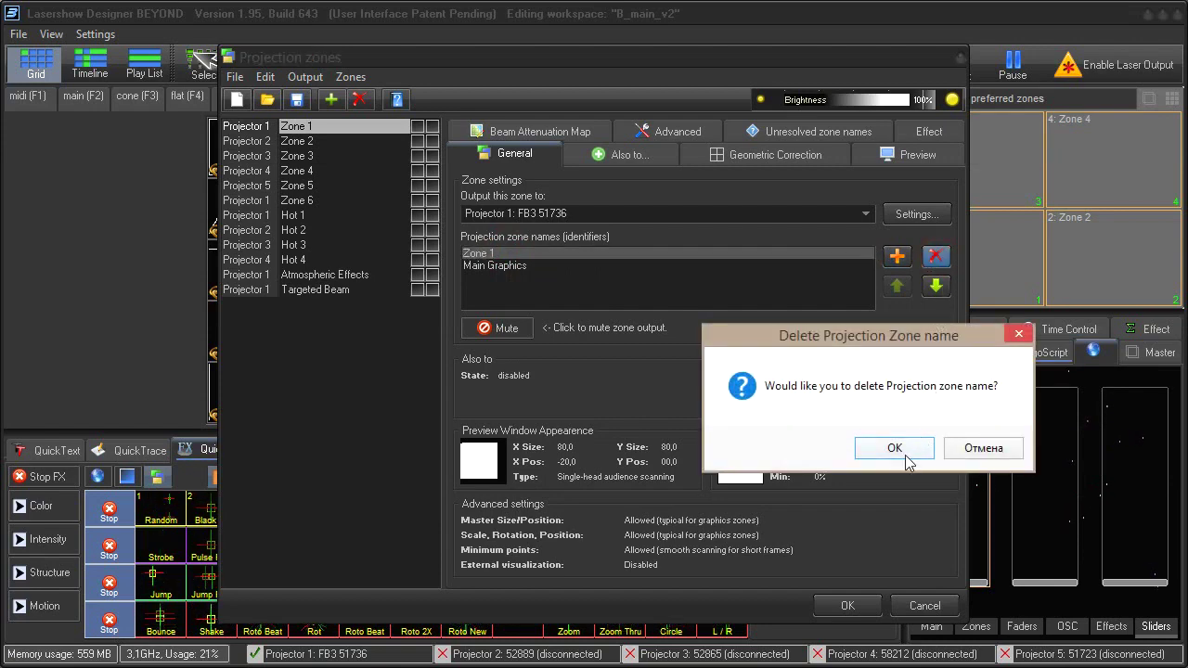
pyautogui.click(894, 450)
# - Add the name "Zone 1" to the first projection zone, move it above Main Graphics, and cancel the projection zone changes
pyautogui.click(897, 259)
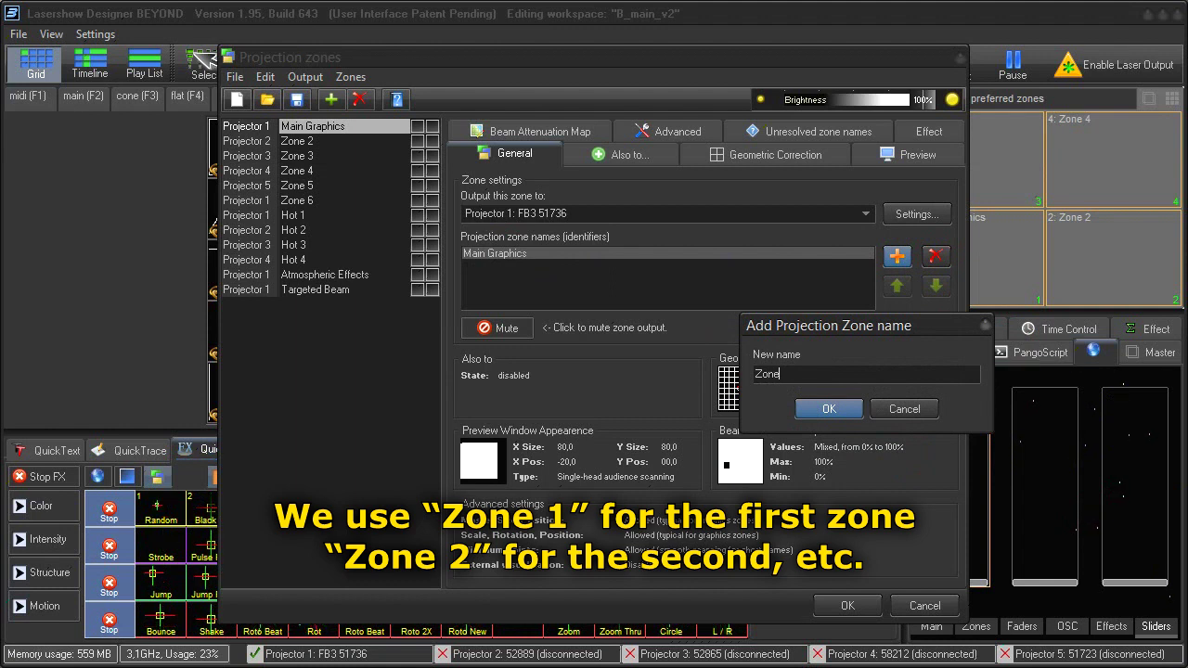
pyautogui.click(826, 409)
pyautogui.click(516, 268)
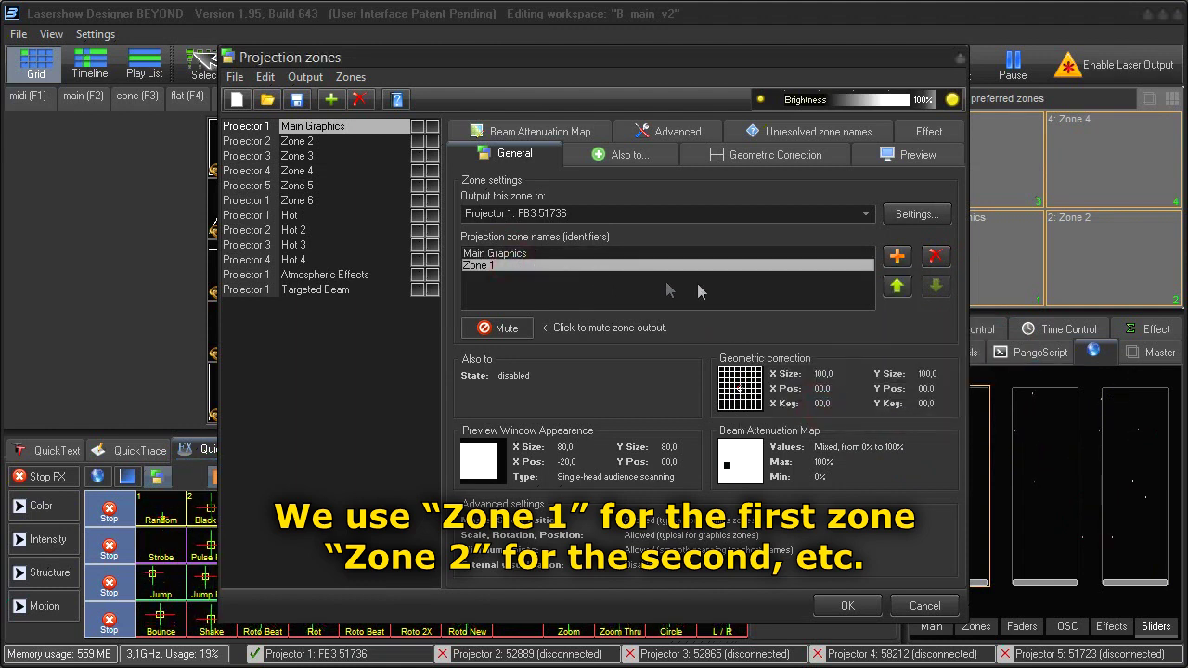
pyautogui.click(894, 288)
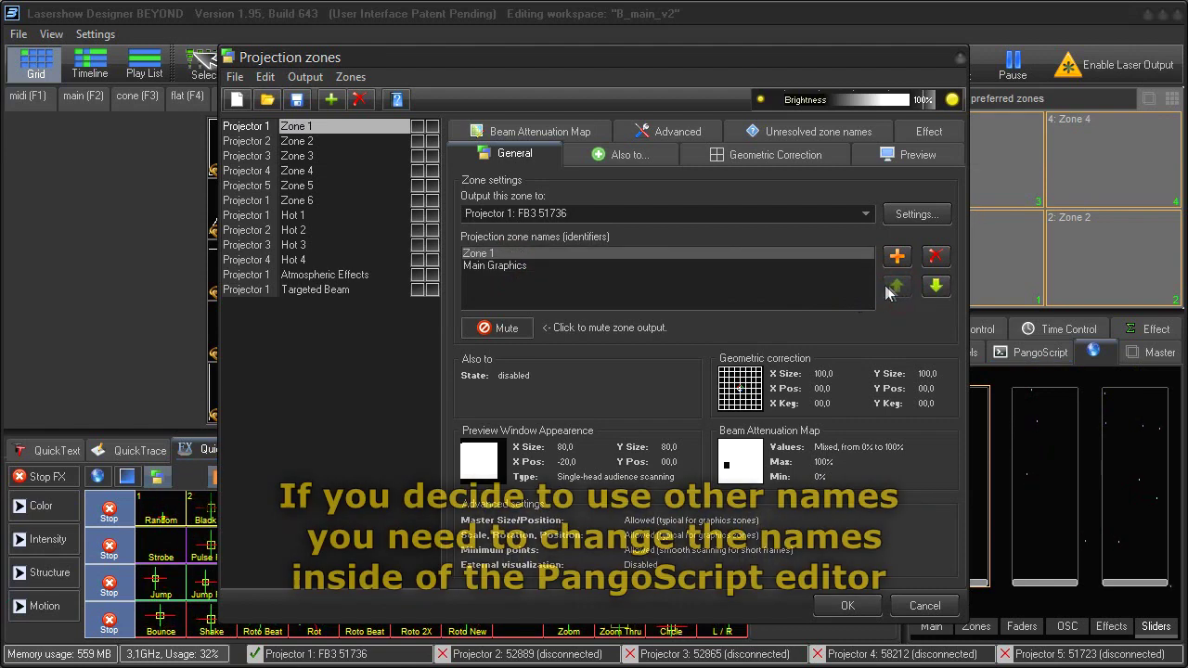
pyautogui.click(516, 257)
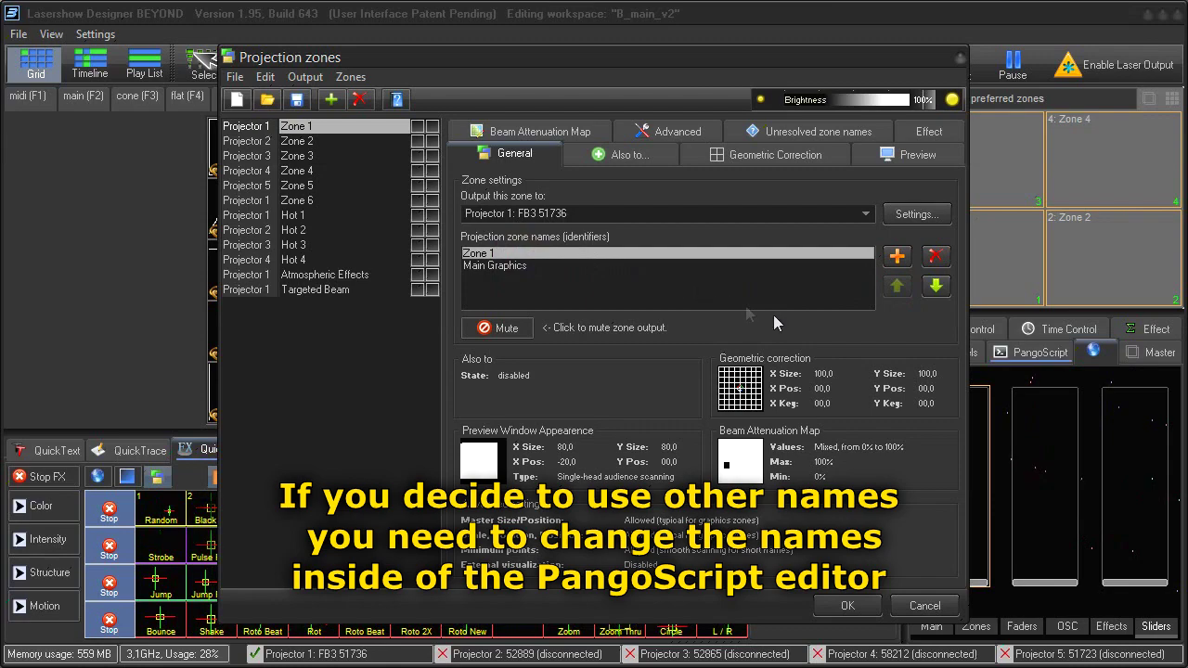
pyautogui.click(915, 605)
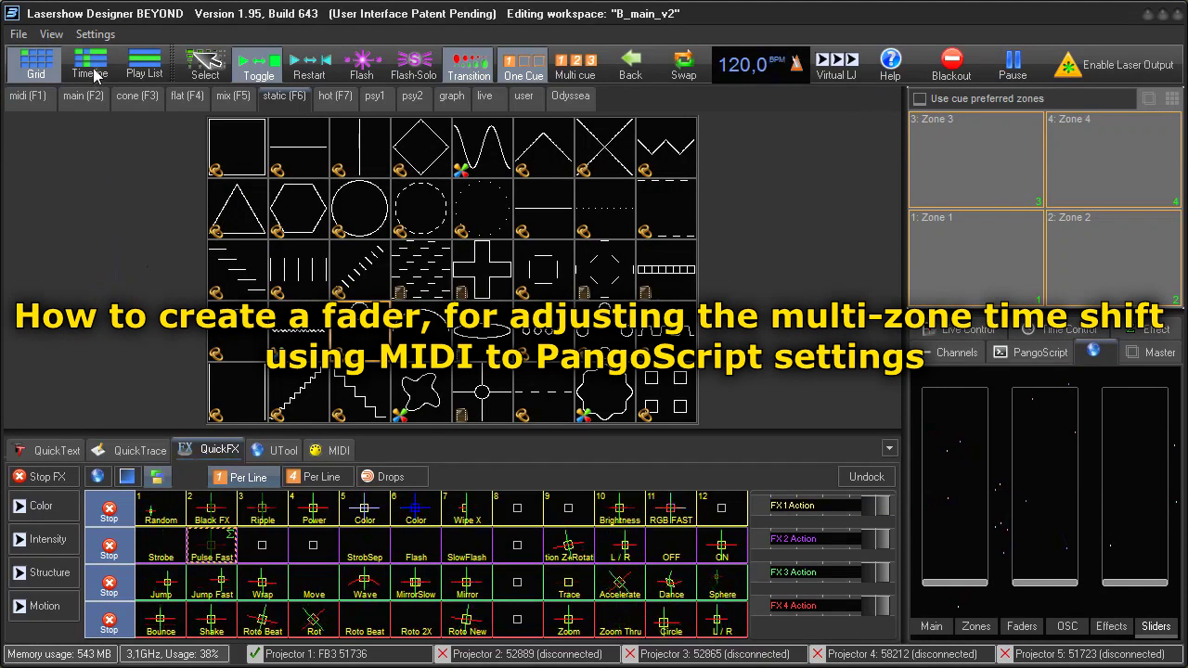
# - In the Akai APC20 MIDI to PangoScript settings, paste the multi-zone ZoneFXTimeShift script for zones 2 to 4 into control change message B3 07
pyautogui.click(90, 38)
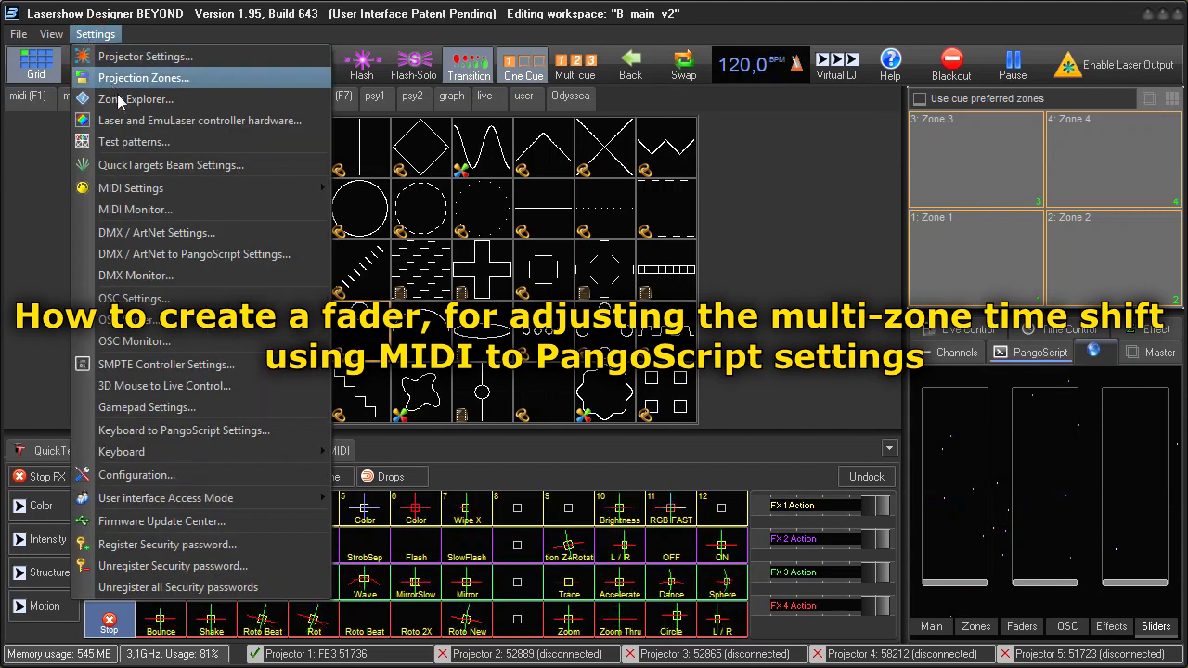
pyautogui.moveTo(259, 187)
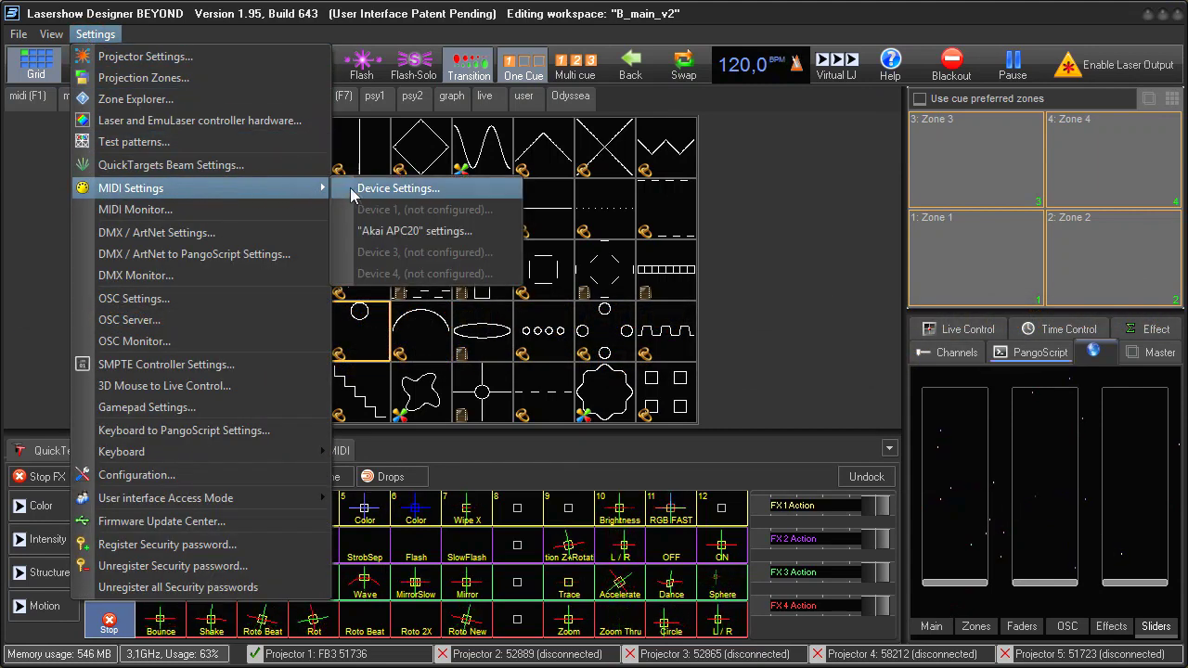
pyautogui.click(413, 233)
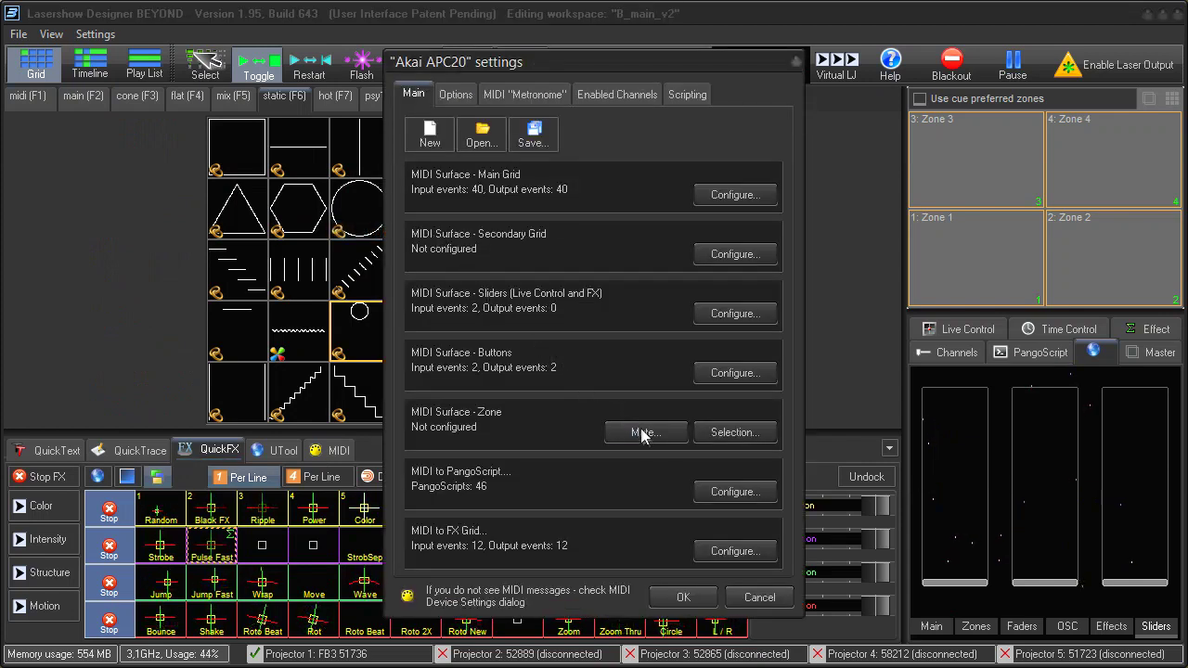
pyautogui.click(737, 499)
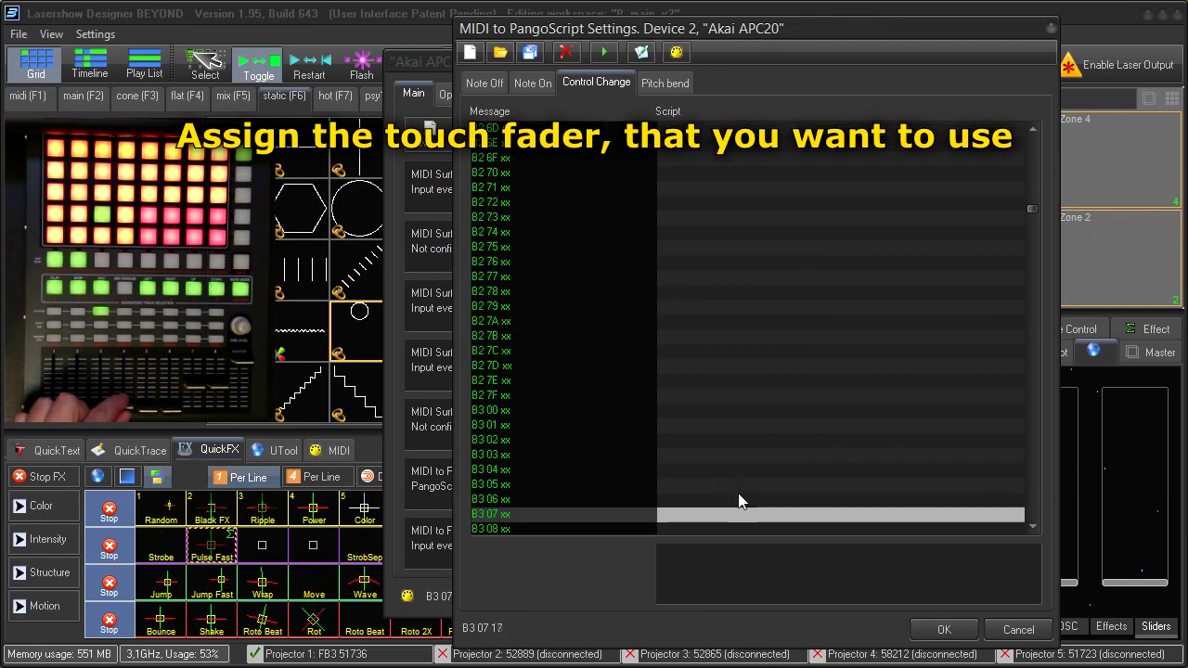
pyautogui.doubleClick(738, 511)
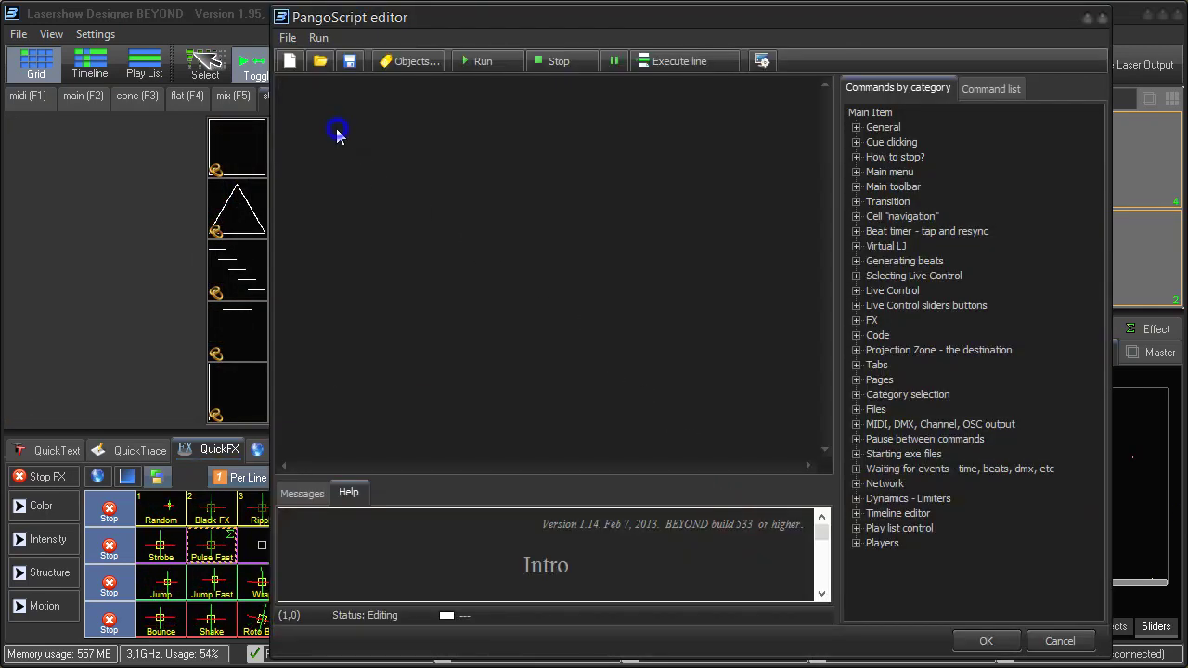
pyautogui.rightClick(338, 130)
pyautogui.click(400, 204)
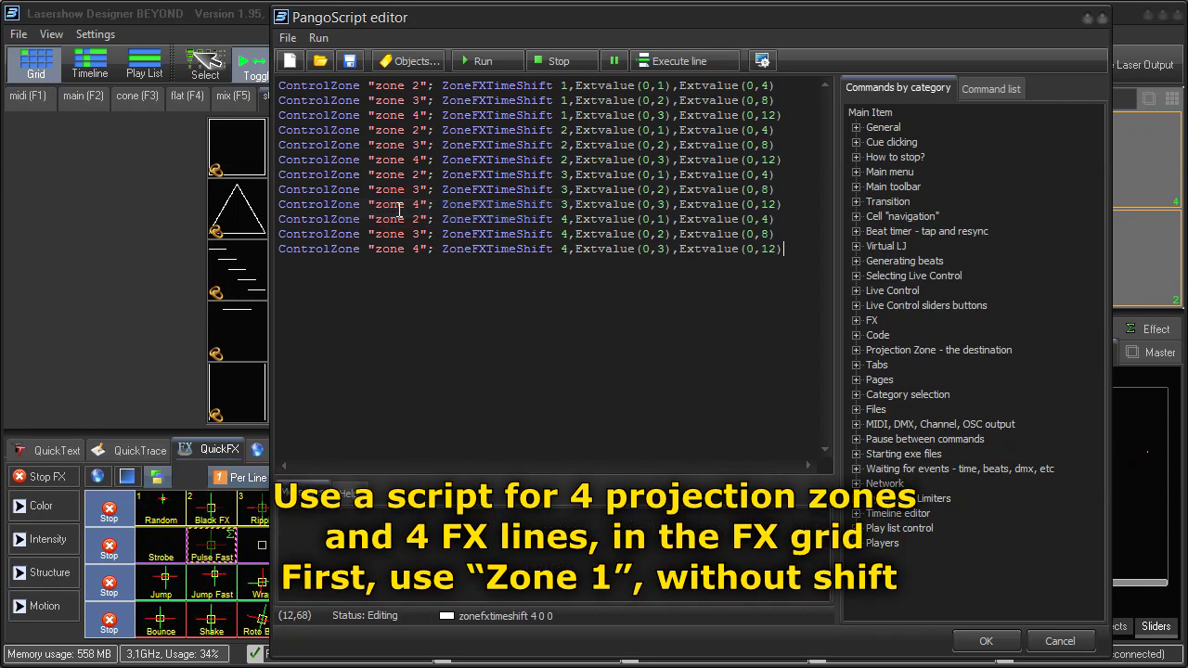
# - Examine the zone name, FX line index, clock shift value and metronome shift value in the script's first line
pyautogui.doubleClick(391, 85)
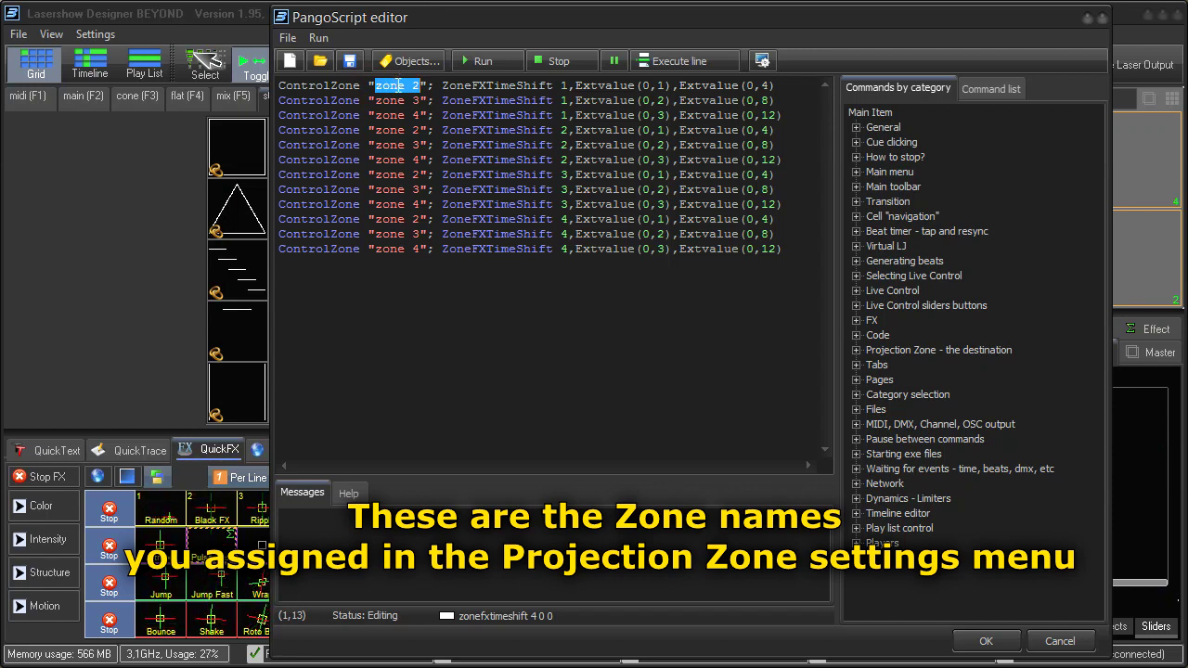
pyautogui.click(414, 86)
pyautogui.doubleClick(564, 85)
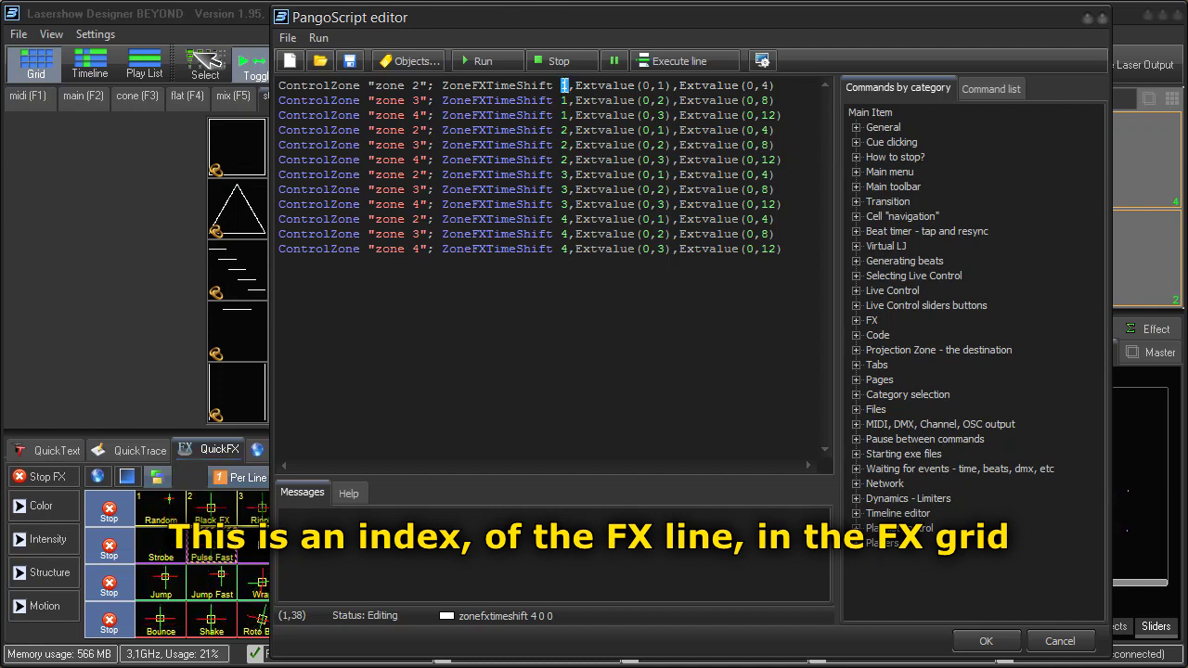
pyautogui.moveTo(642, 86); pyautogui.dragTo(666, 86)
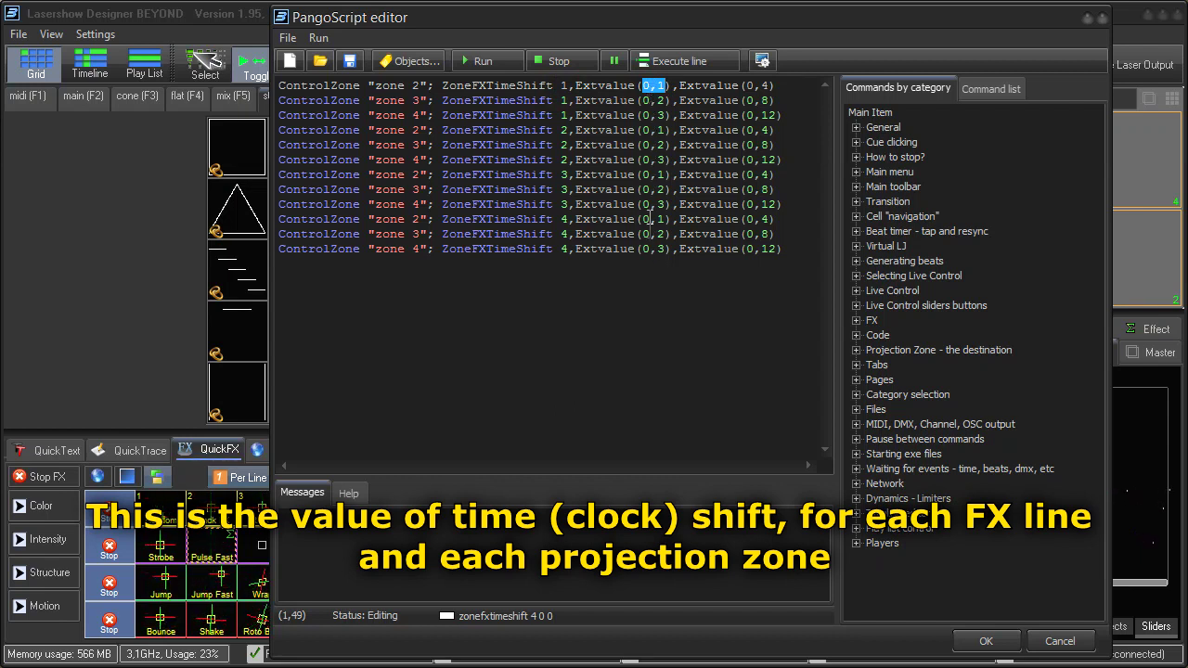
pyautogui.moveTo(770, 85); pyautogui.dragTo(748, 84)
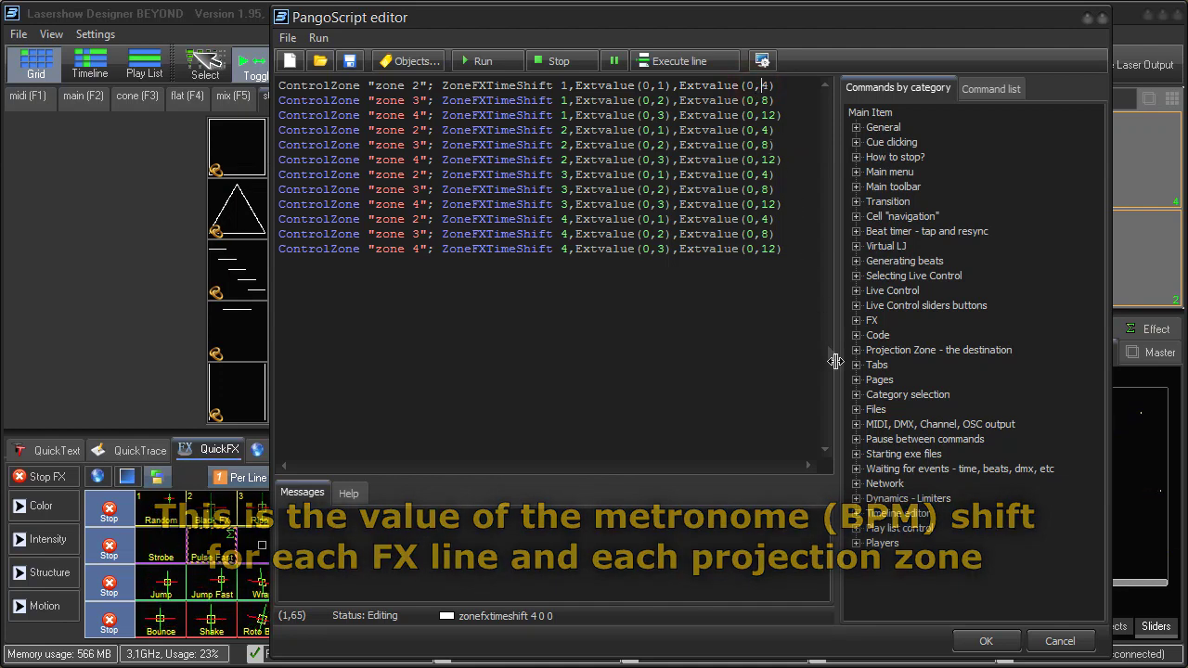
# - Accept the time shift script and save the MIDI to PangoScript and Akai APC20 settings
pyautogui.click(989, 639)
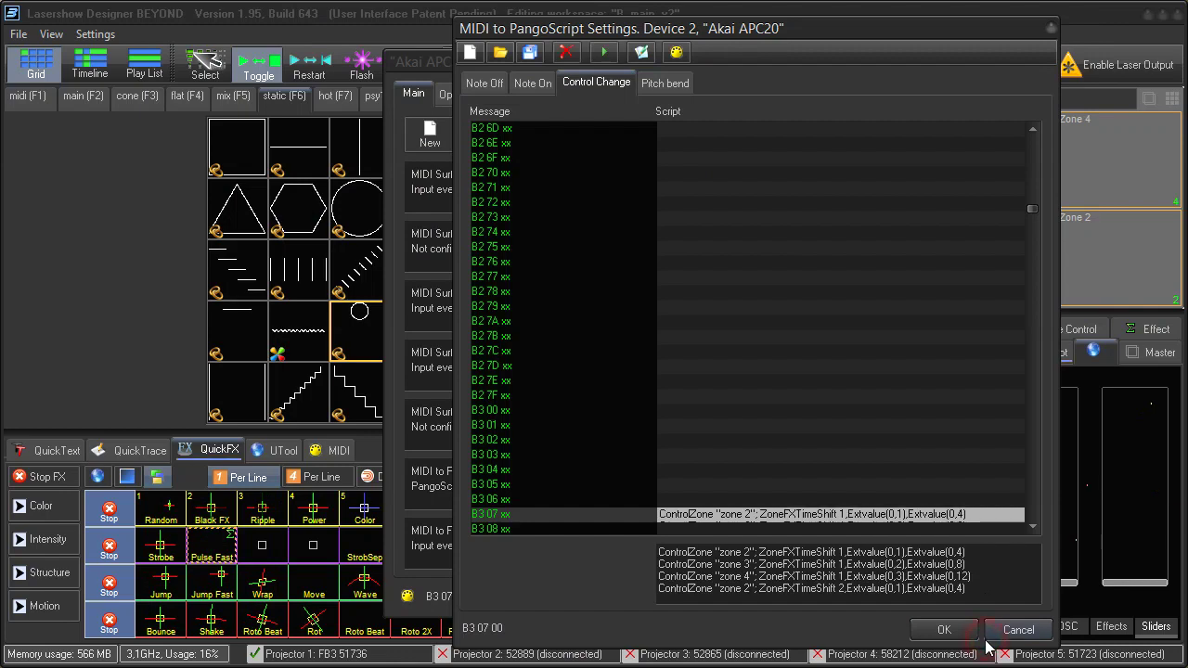
pyautogui.click(939, 630)
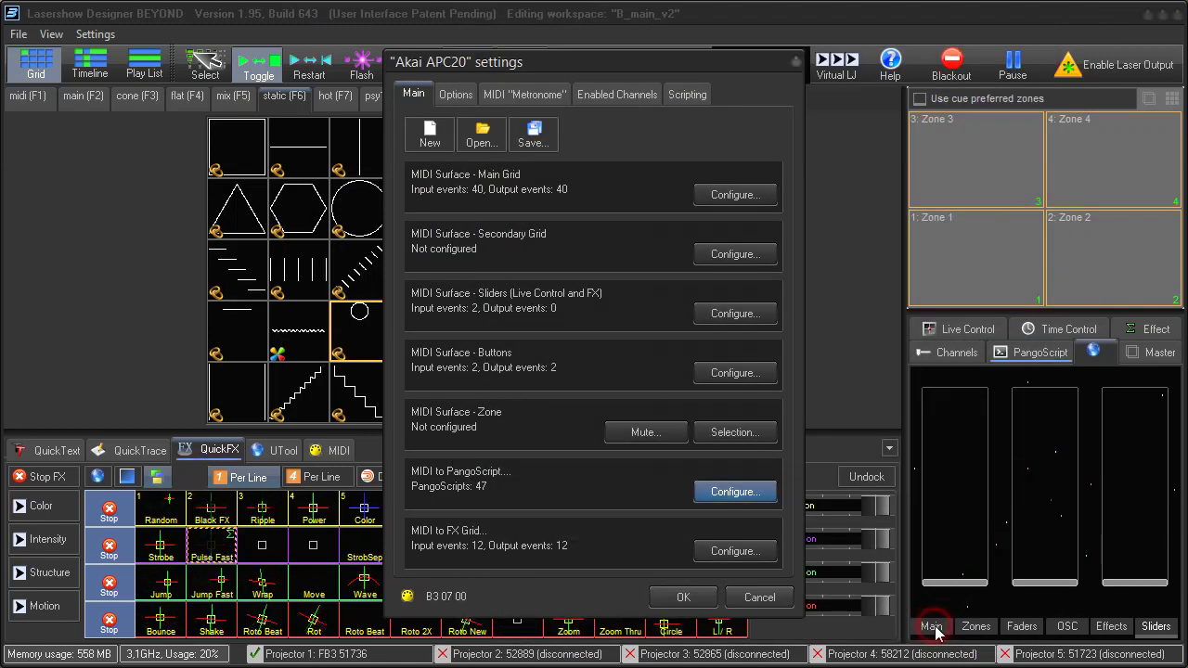
pyautogui.click(682, 598)
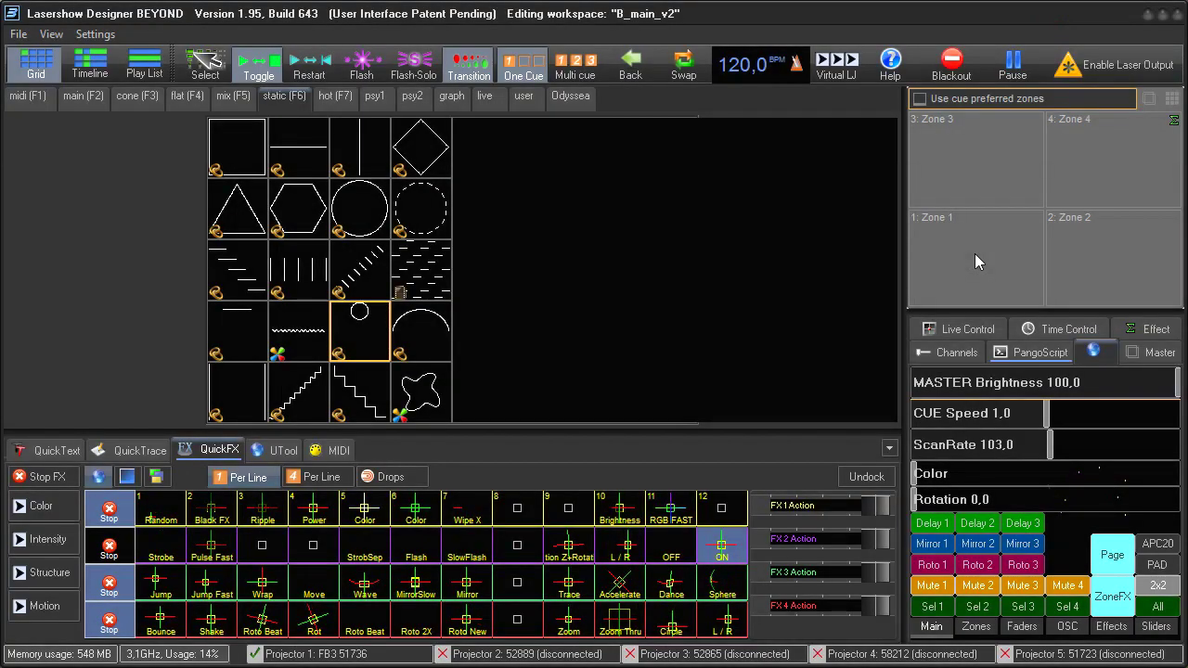
# - Select Zone 1, Zone 2, Zone 3 and Zone 4 together and switch the FX grid to zone effects
pyautogui.keyDown('ctrl'); pyautogui.click(975, 254); pyautogui.keyUp('ctrl')
pyautogui.keyDown('ctrl'); pyautogui.click(1096, 253); pyautogui.keyUp('ctrl')
pyautogui.keyDown('ctrl'); pyautogui.click(1005, 165); pyautogui.keyUp('ctrl')
pyautogui.keyDown('ctrl'); pyautogui.click(1112, 165); pyautogui.keyUp('ctrl')
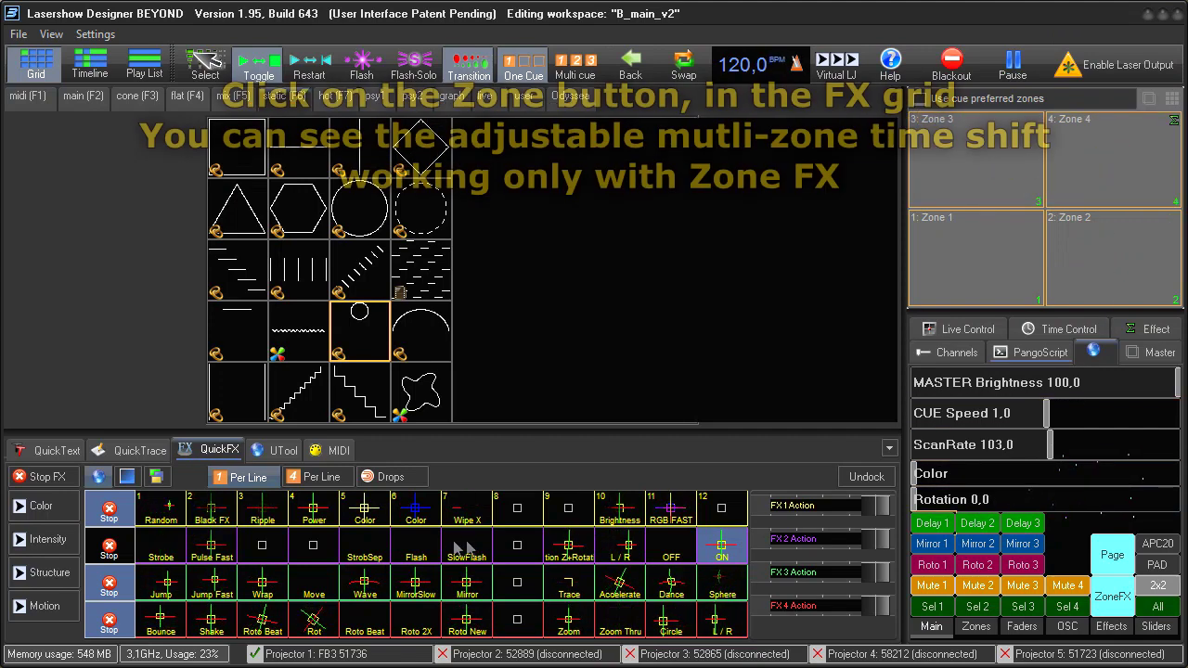
pyautogui.click(155, 476)
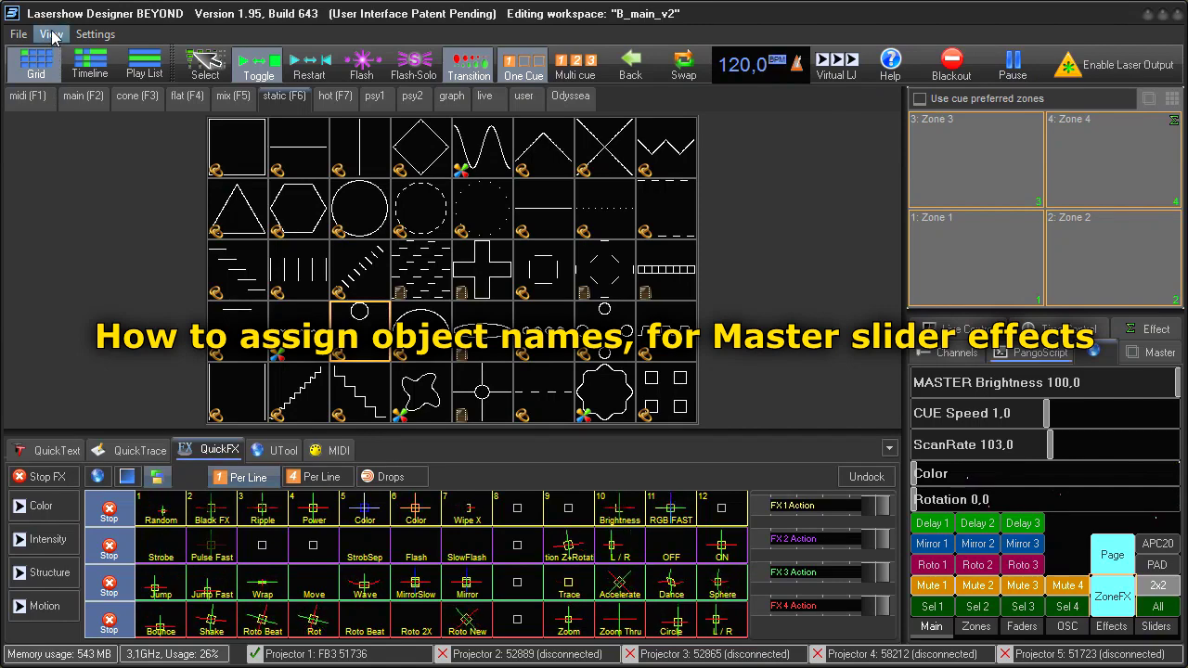
# - Open the Sliders page of BEYOND Universe for editing and rename the first Master Slider Effect as "updown"
pyautogui.click(51, 34)
pyautogui.click(82, 57)
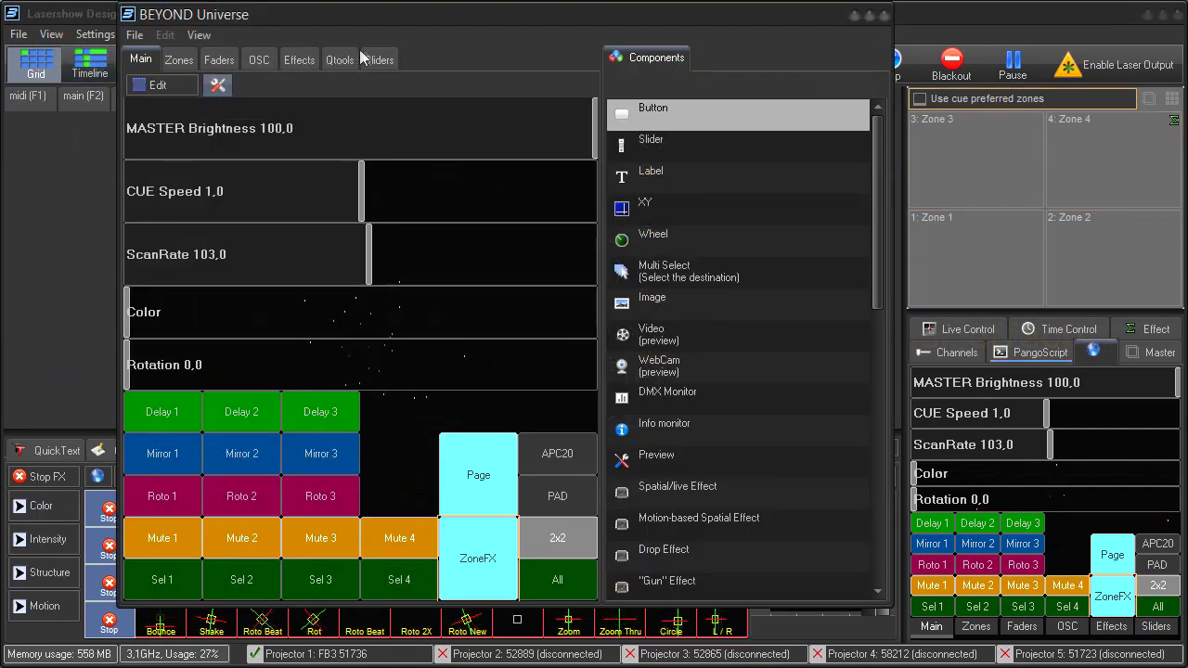
pyautogui.click(382, 59)
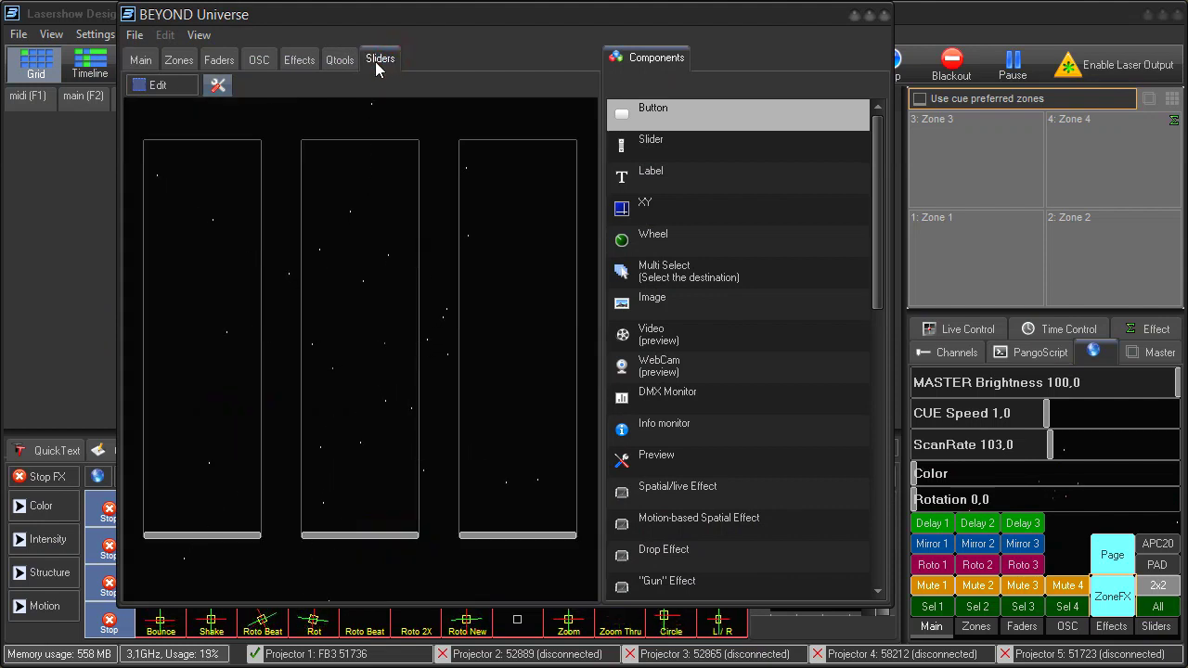
pyautogui.click(167, 86)
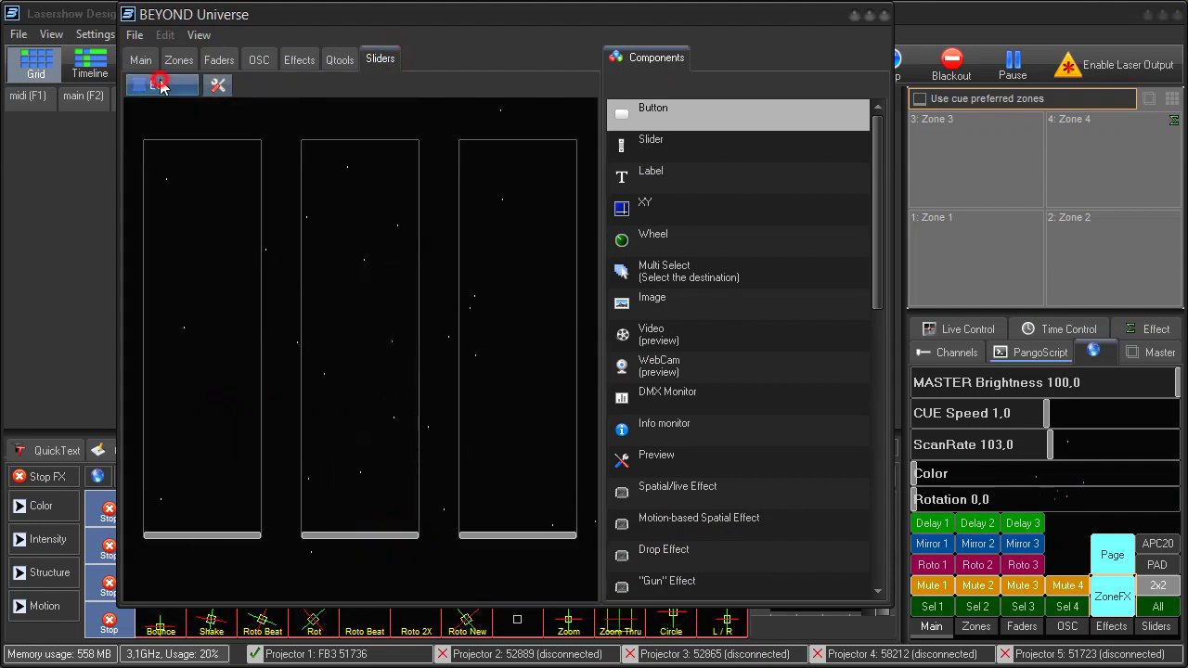
pyautogui.click(208, 234)
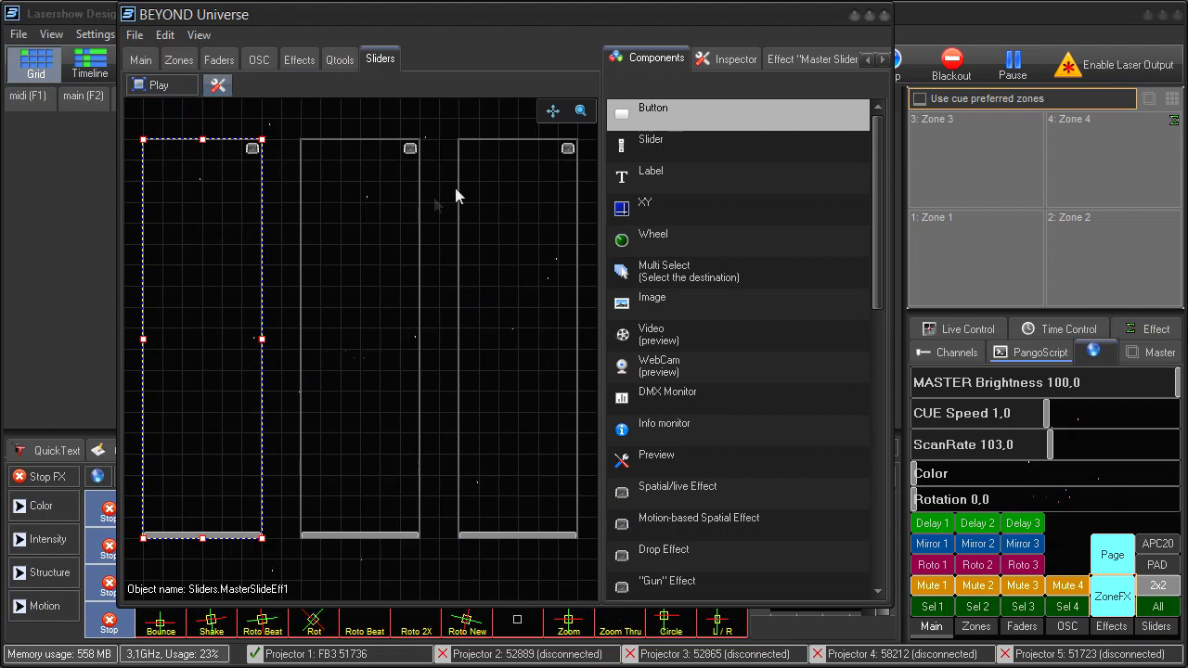
pyautogui.click(729, 58)
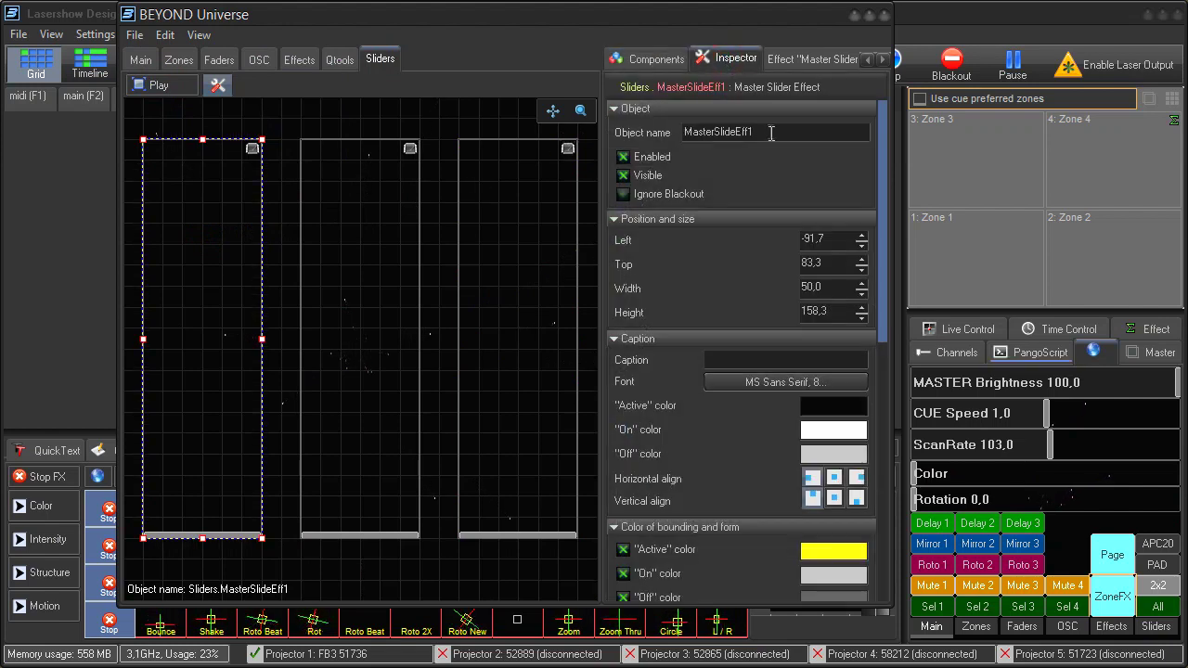
pyautogui.moveTo(769, 131); pyautogui.dragTo(677, 132)
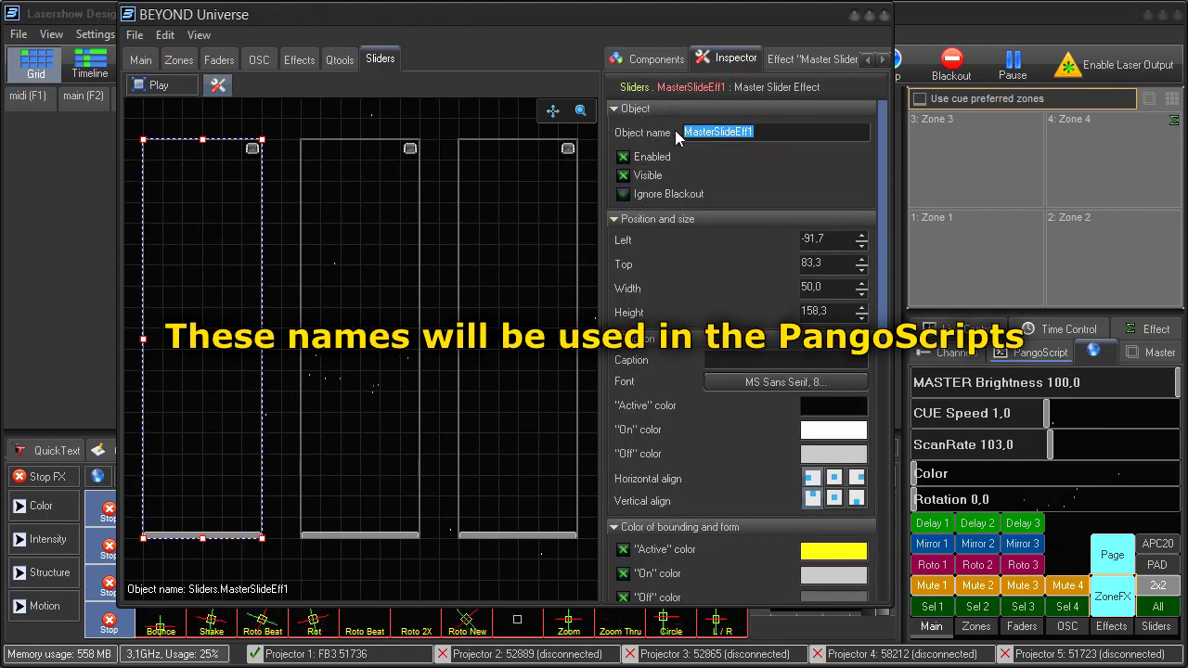
pyautogui.write('updown')
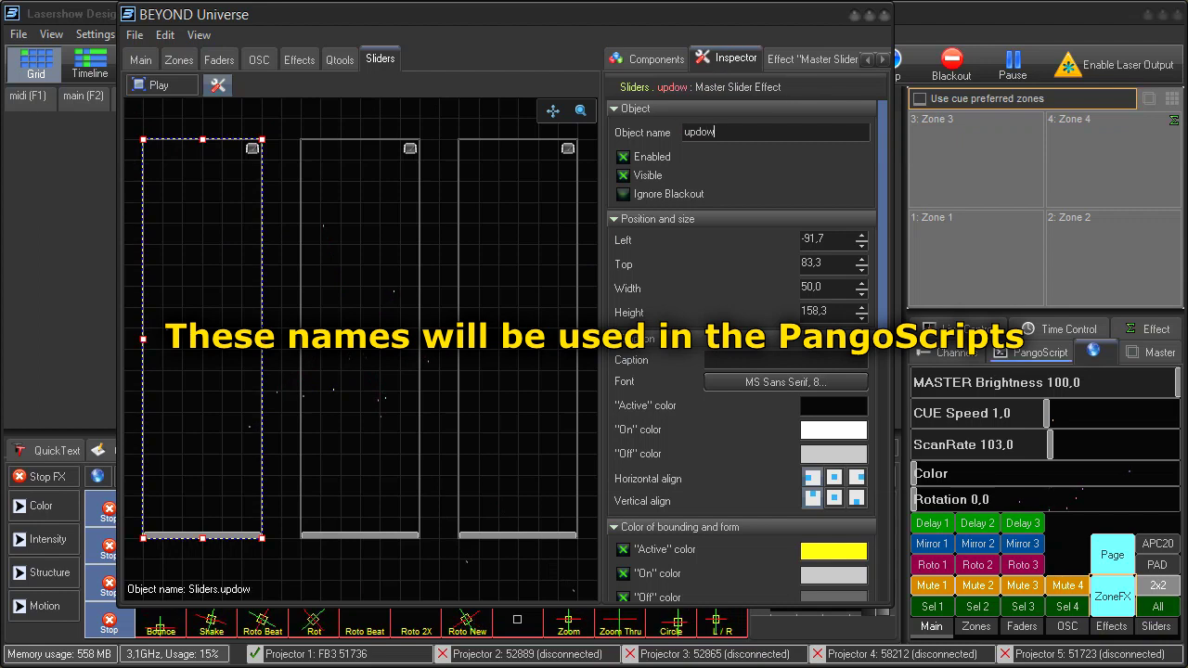
# - Rename the second Master Slider Effect as "updown_shift"
pyautogui.click(354, 237)
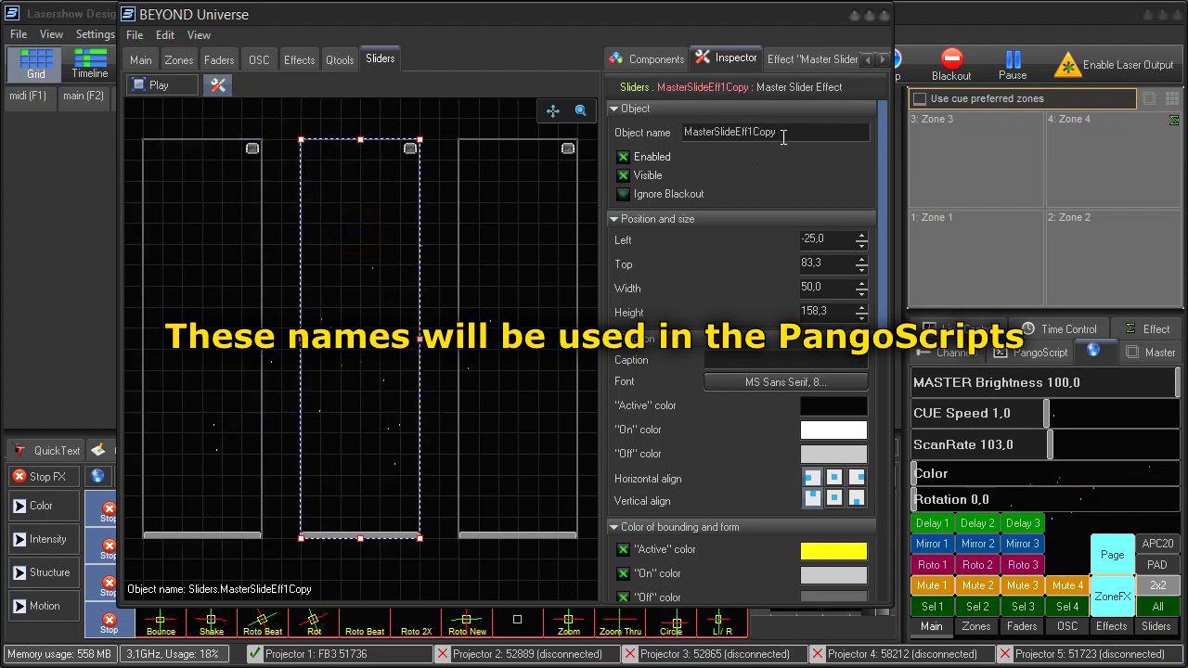
pyautogui.moveTo(782, 135); pyautogui.dragTo(683, 136)
pyautogui.write('updown_shift')
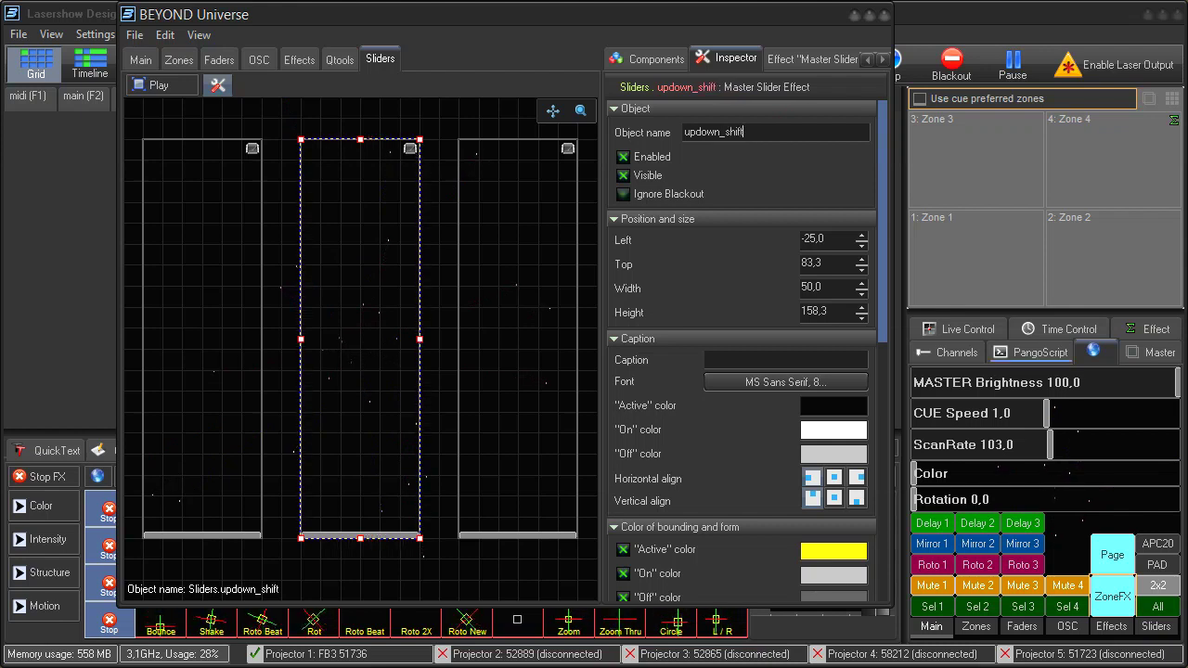
# - Rename the third Master Slider Effect as "color", and leave edit mode to close BEYOND Universe
pyautogui.click(530, 221)
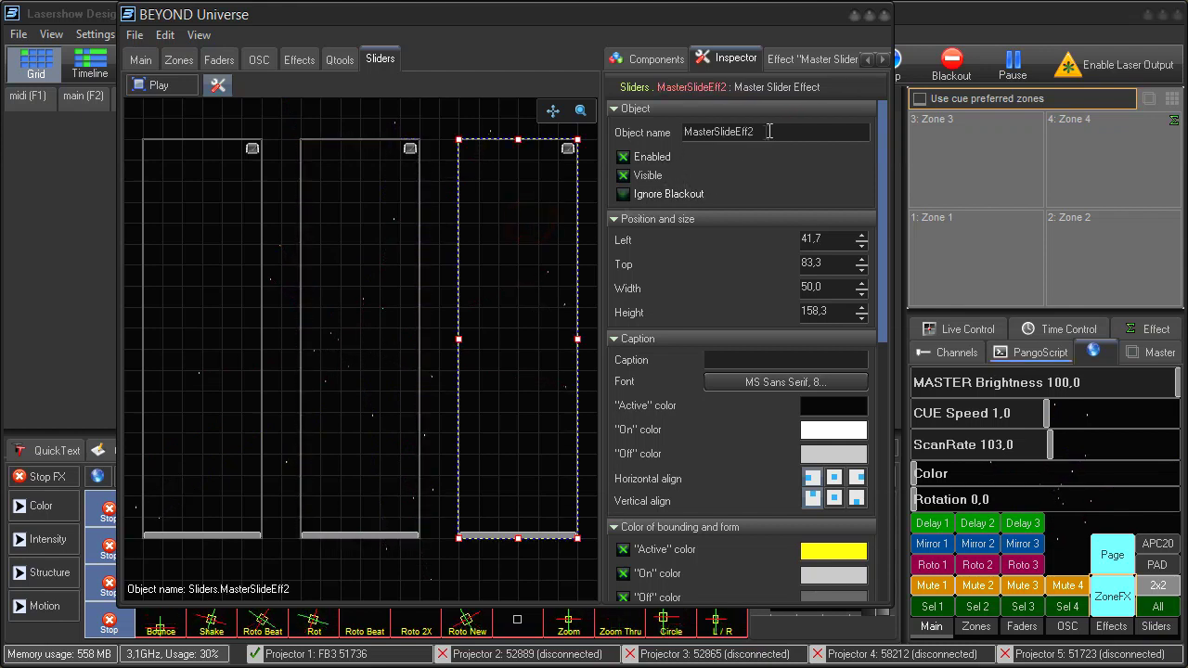
pyautogui.moveTo(753, 133); pyautogui.dragTo(682, 145)
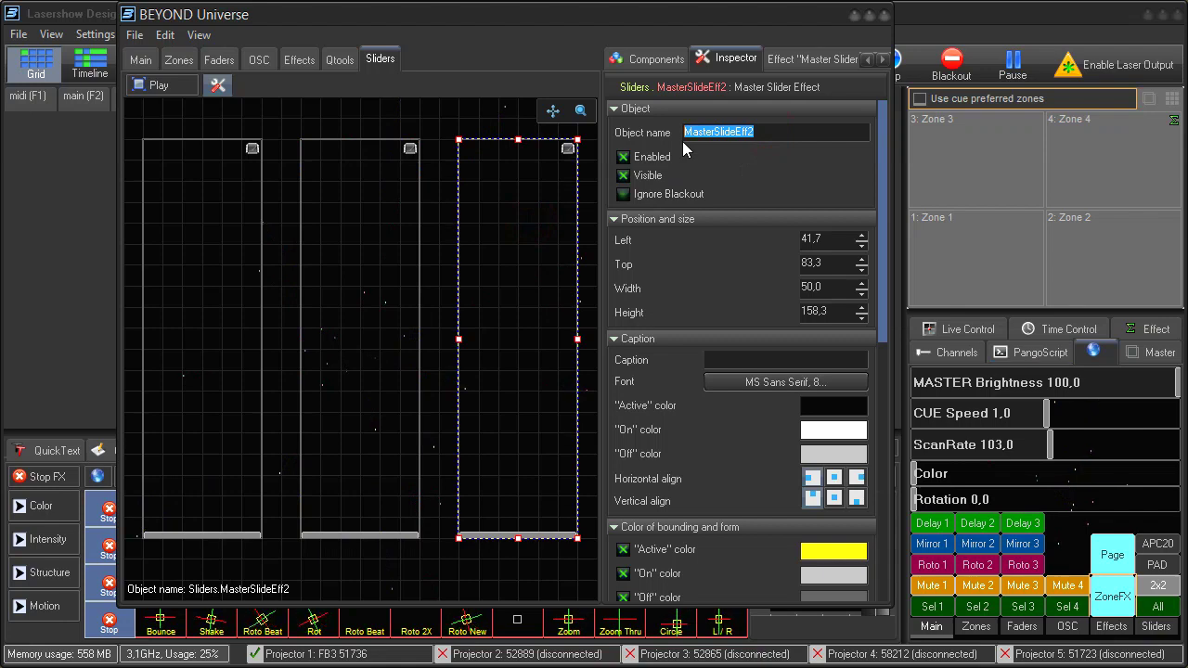
pyautogui.write('color')
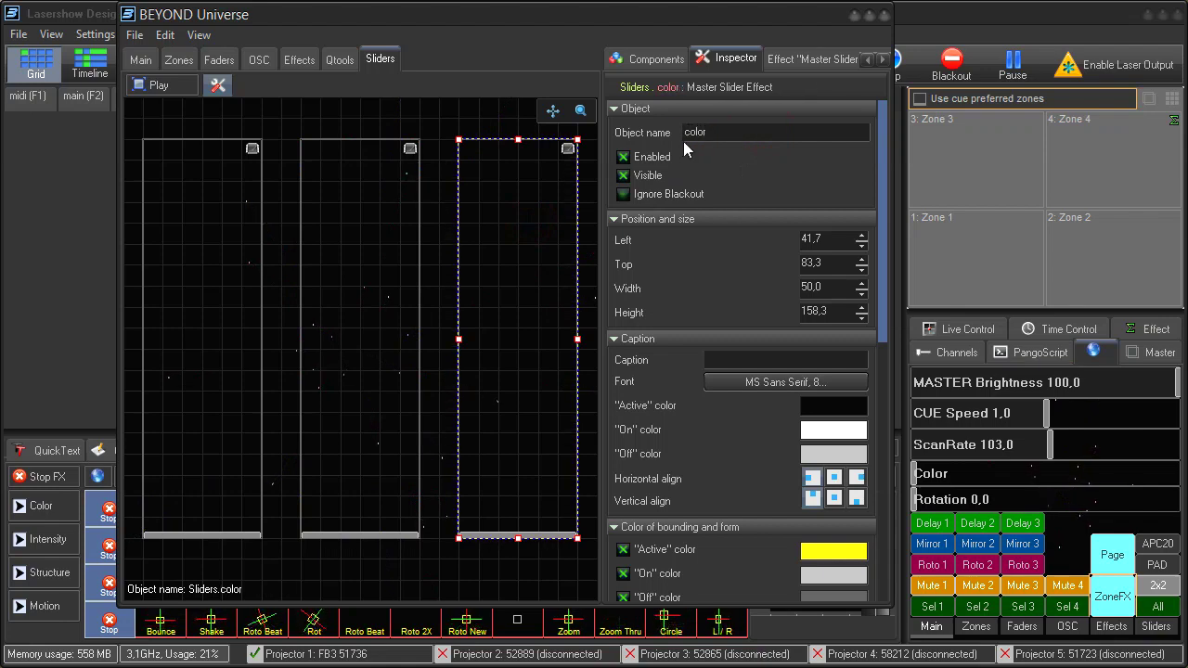
pyautogui.click(164, 86)
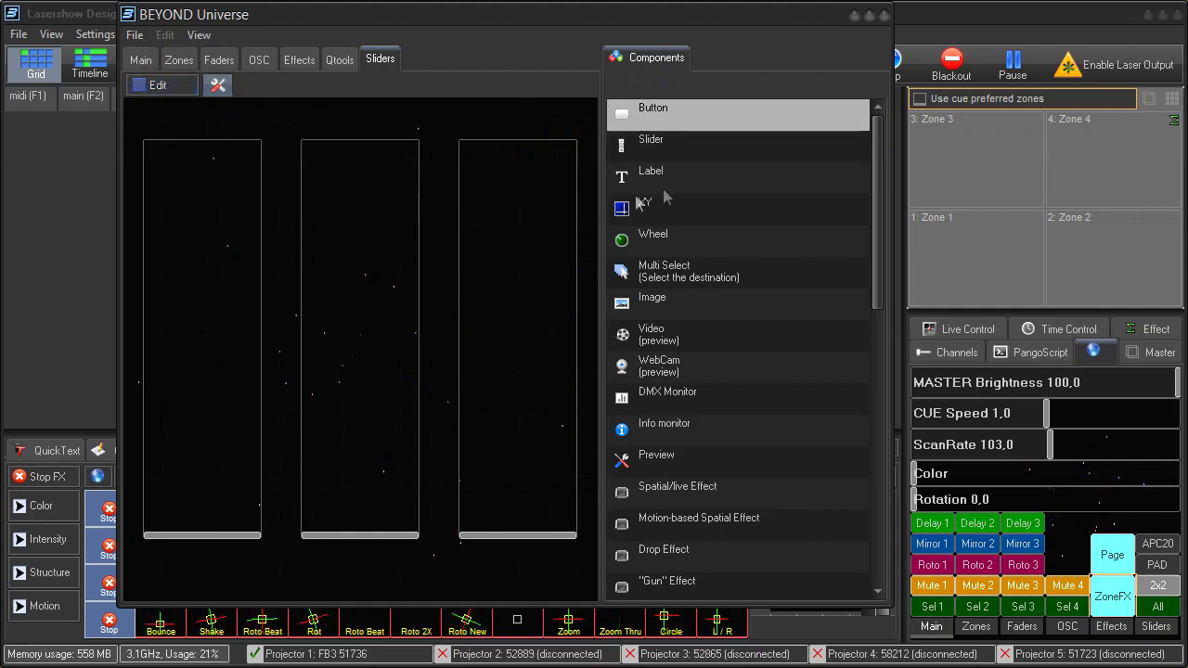
pyautogui.click(884, 16)
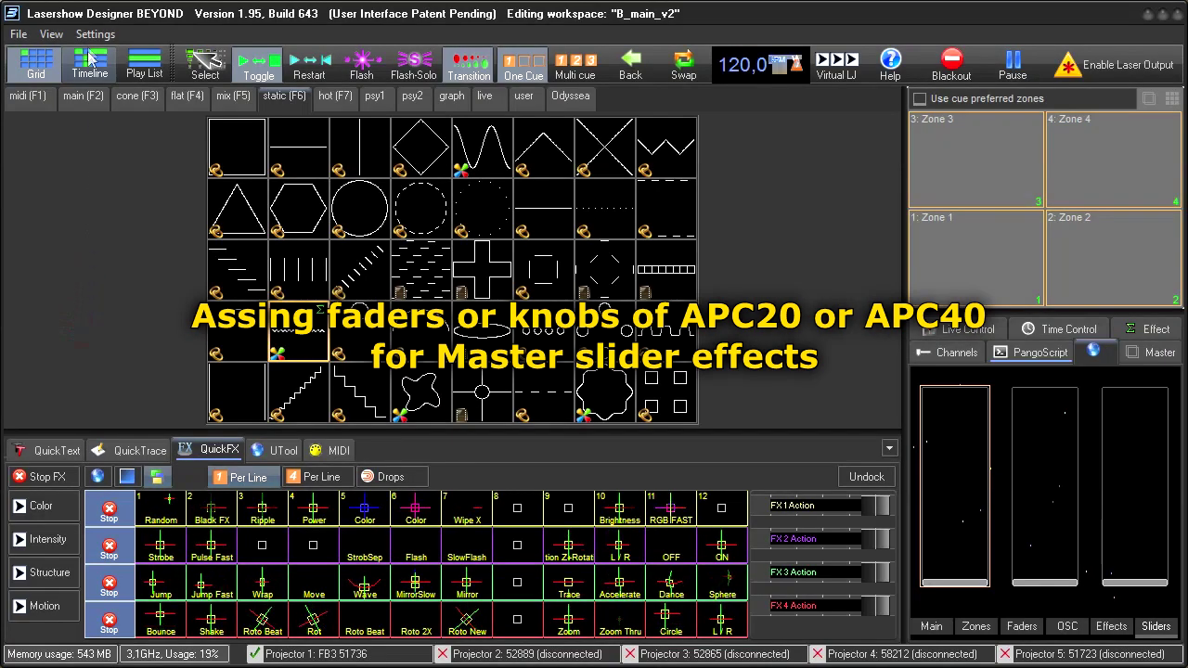
# - In the Akai APC20 MIDI to PangoScript settings, paste the script "sliders.updown.value=ExtValue(0,1)" into control change message B0 07
pyautogui.click(90, 37)
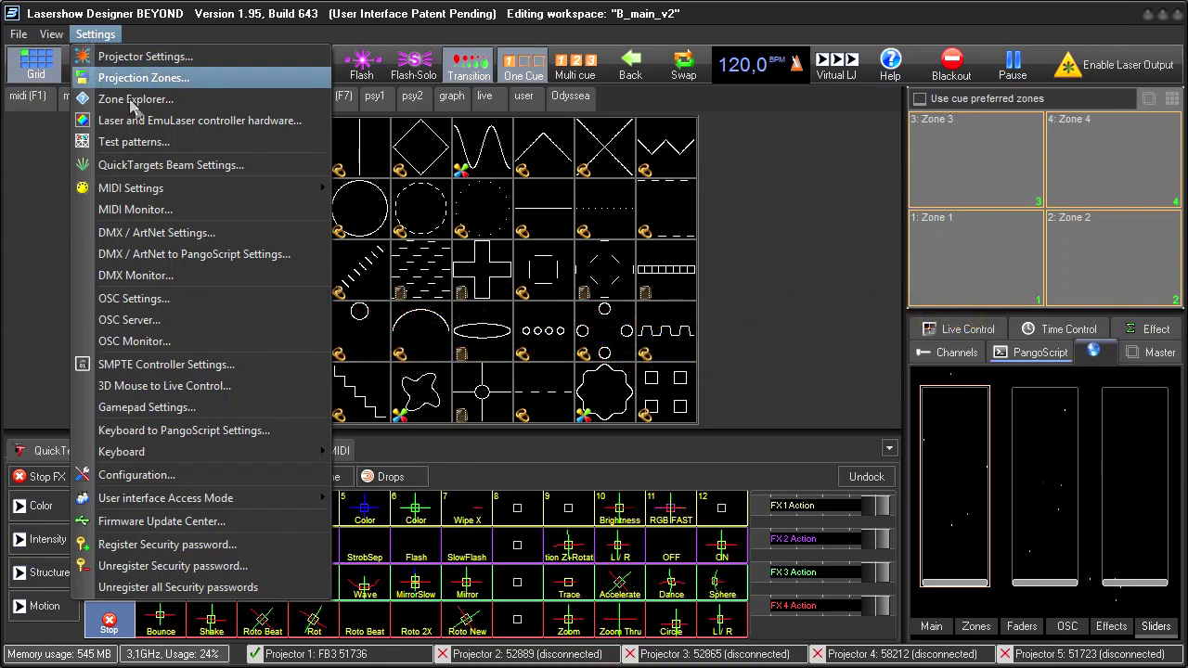
pyautogui.moveTo(190, 190)
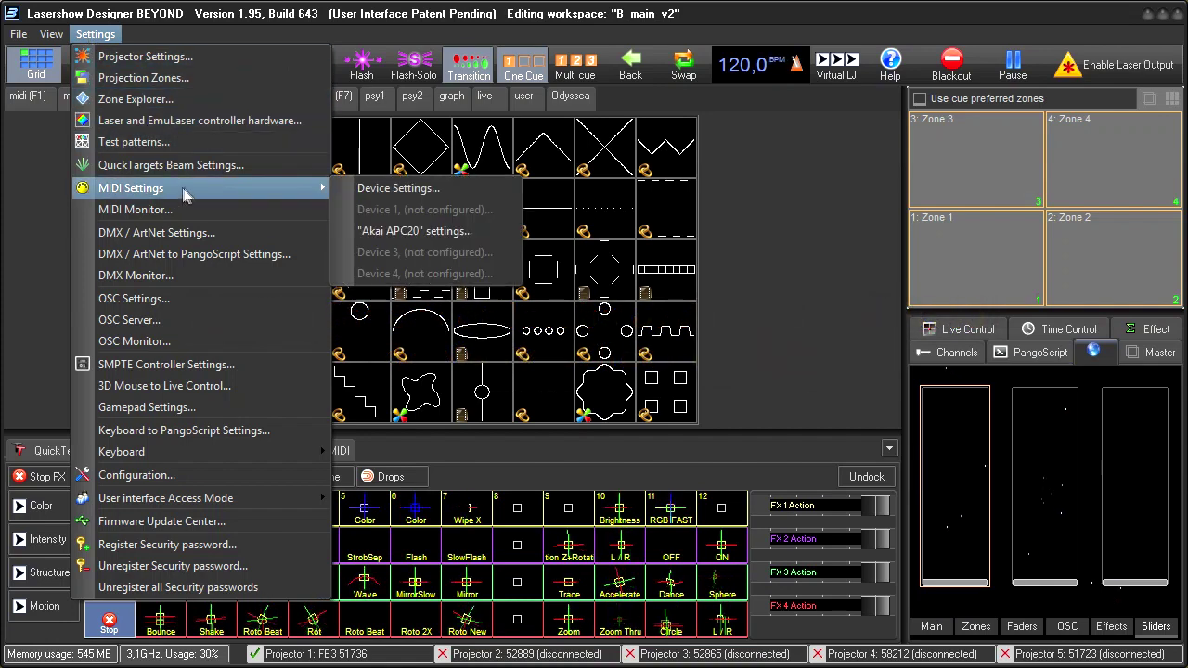
pyautogui.click(399, 232)
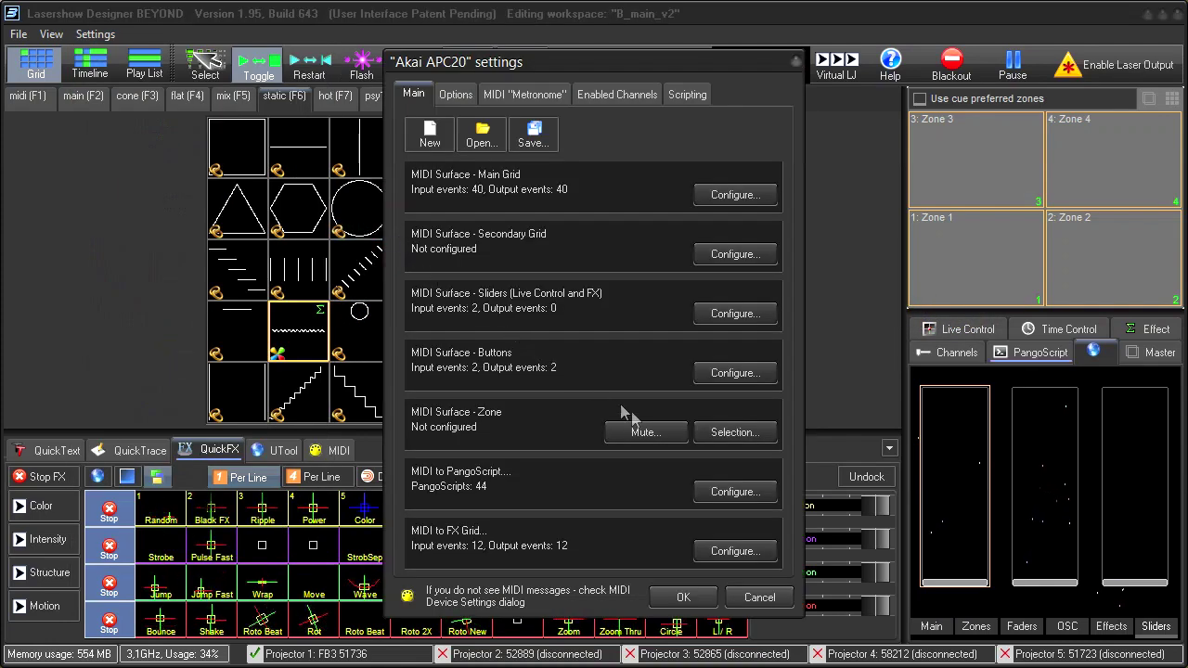
pyautogui.click(734, 493)
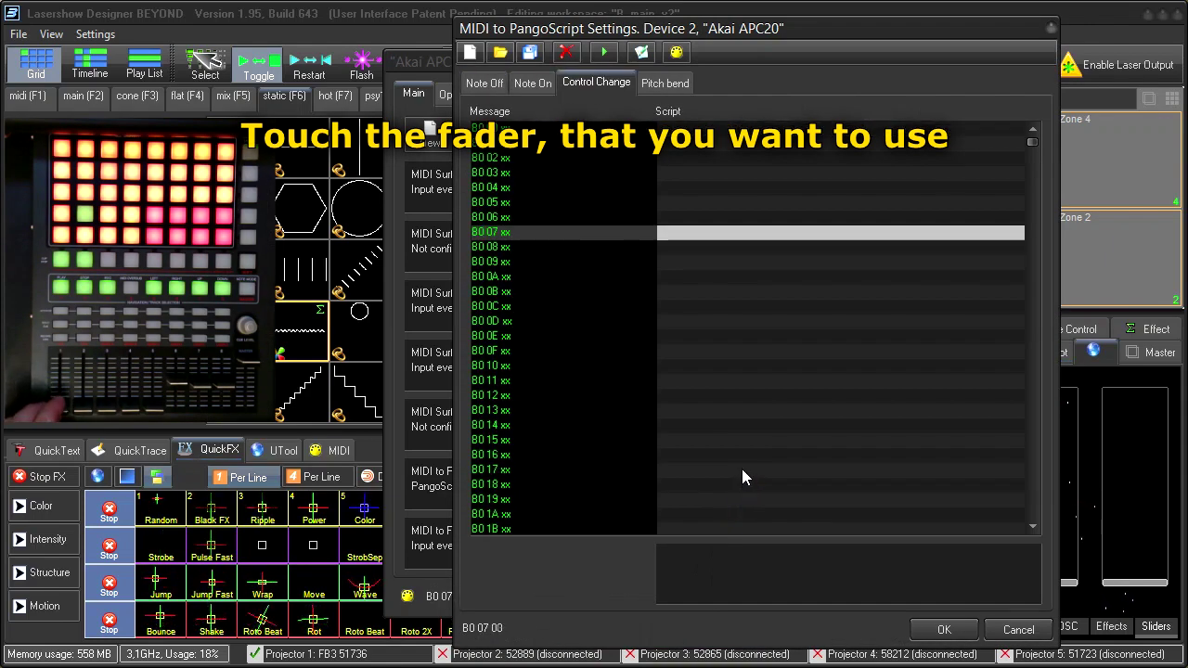
pyautogui.doubleClick(743, 233)
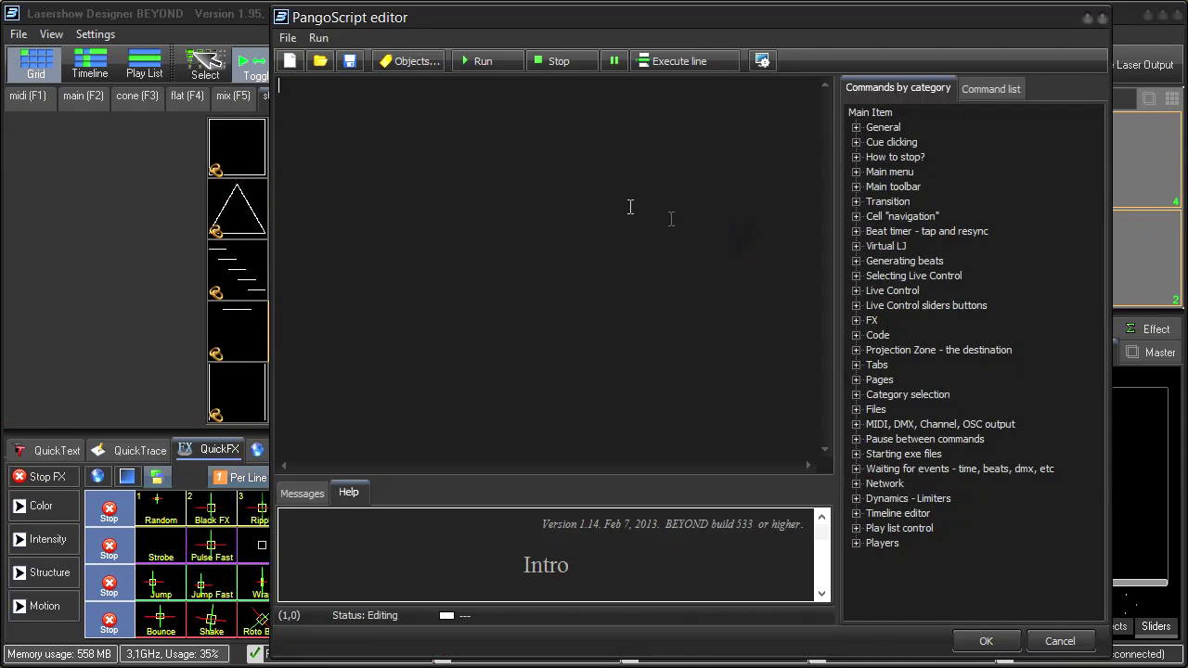
pyautogui.rightClick(419, 180)
pyautogui.click(459, 261)
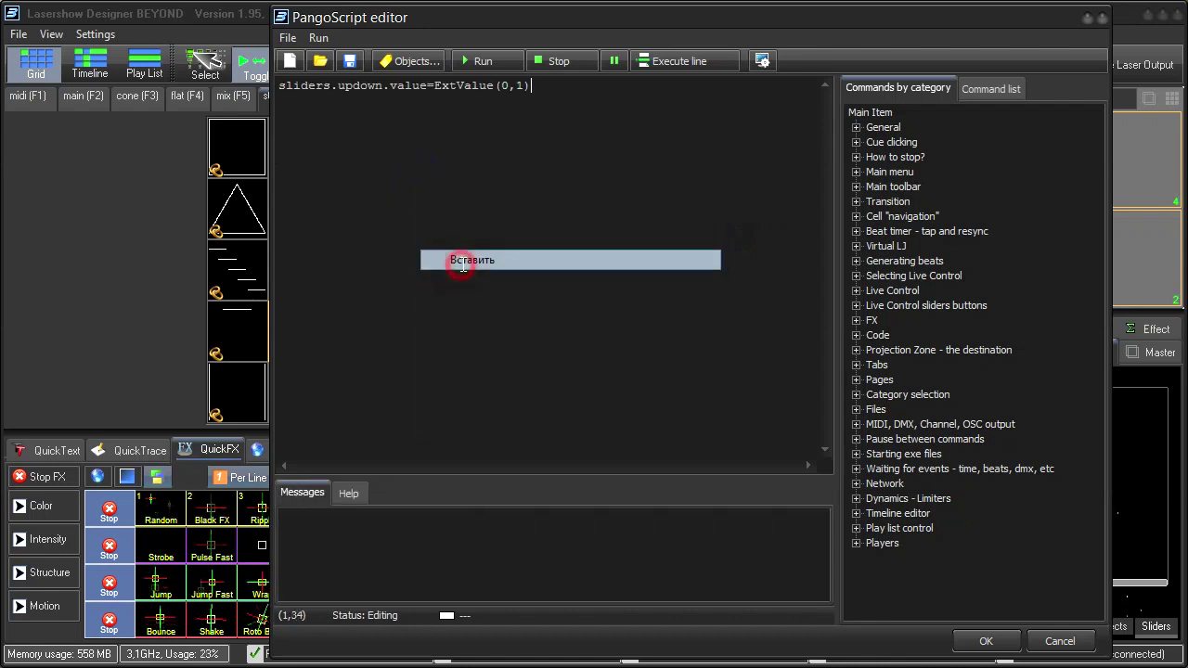
# - Check the page name "sliders" and object name "updown" in the script, and accept it for control change message B0 07
pyautogui.doubleClick(281, 86)
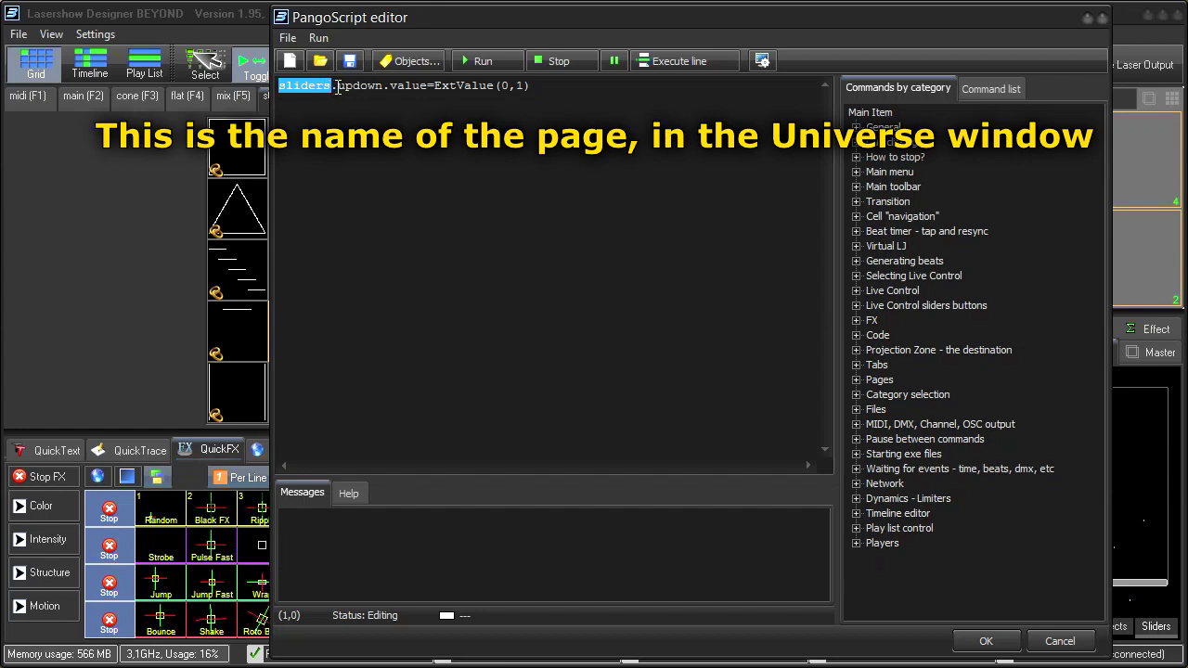
pyautogui.doubleClick(366, 85)
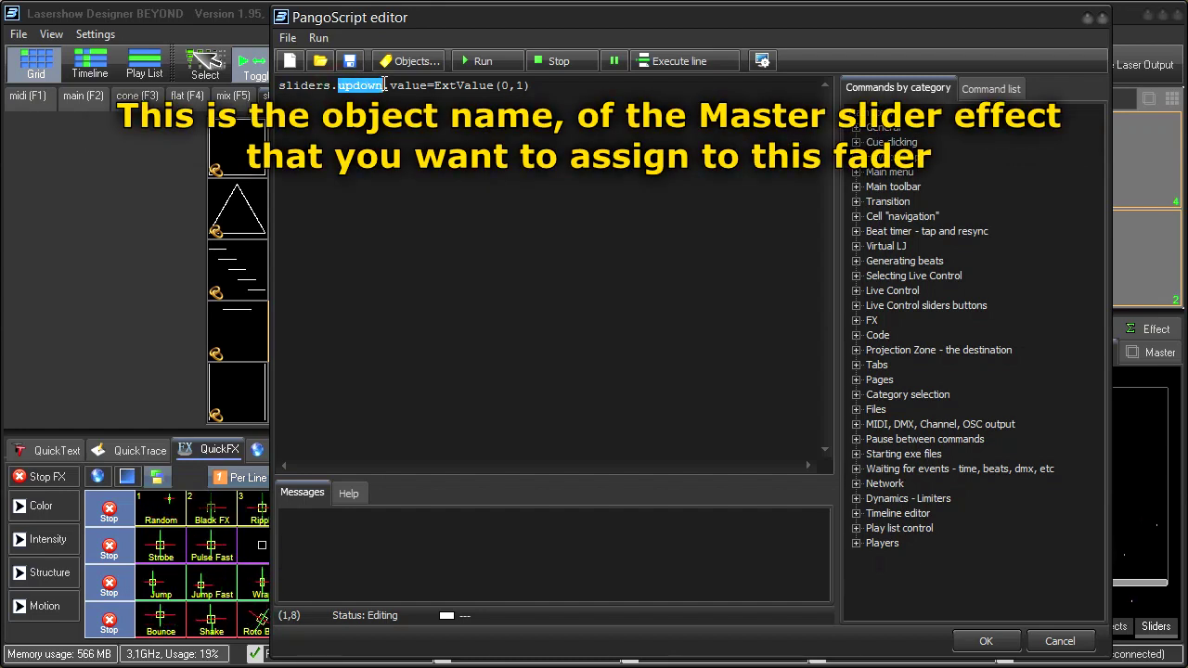
pyautogui.click(433, 121)
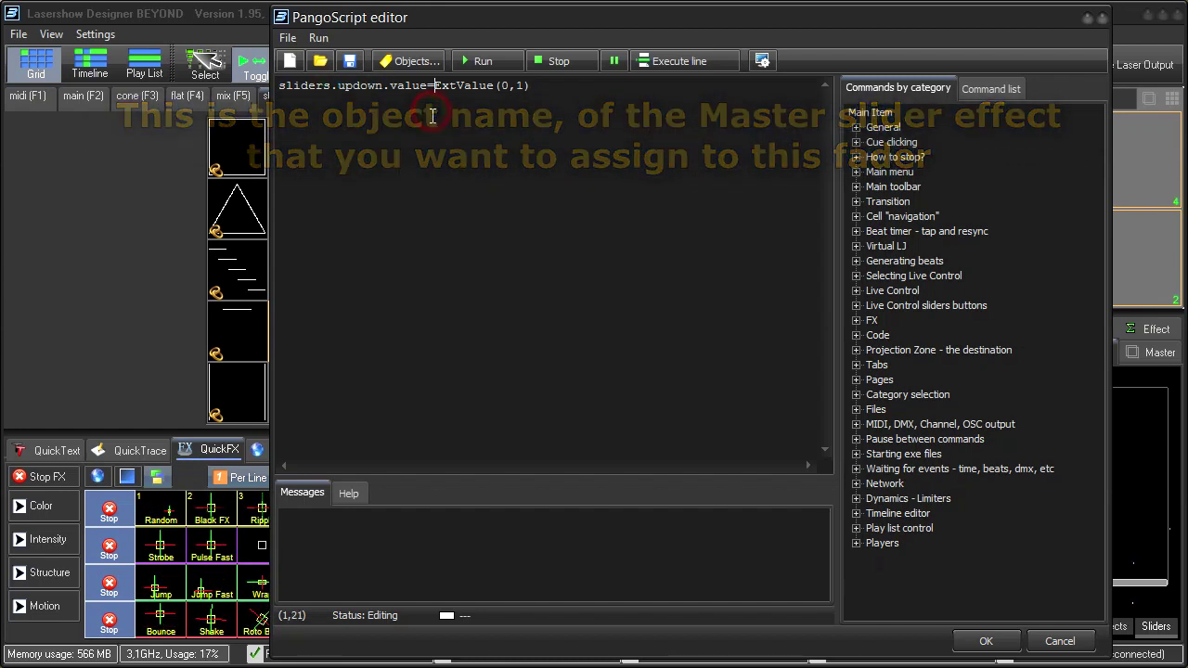
pyautogui.click(981, 641)
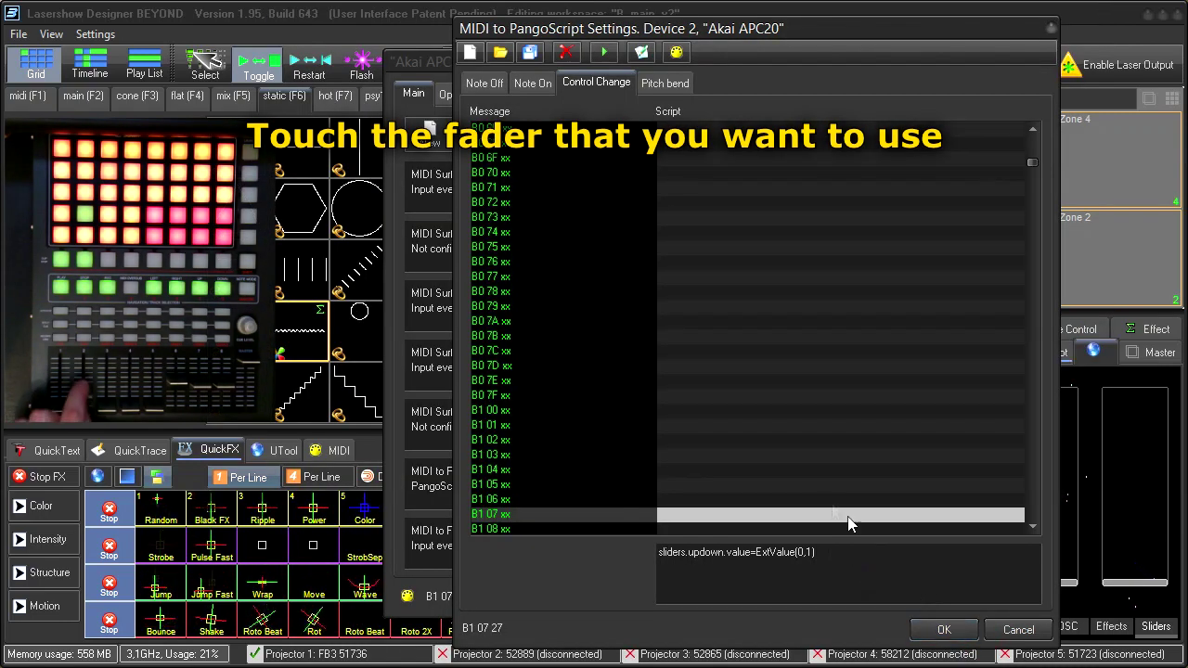
# - Assign the pasted script "sliders.updown_shift.value=ExtValue(0,1)" to control change message B1 07
pyautogui.doubleClick(823, 513)
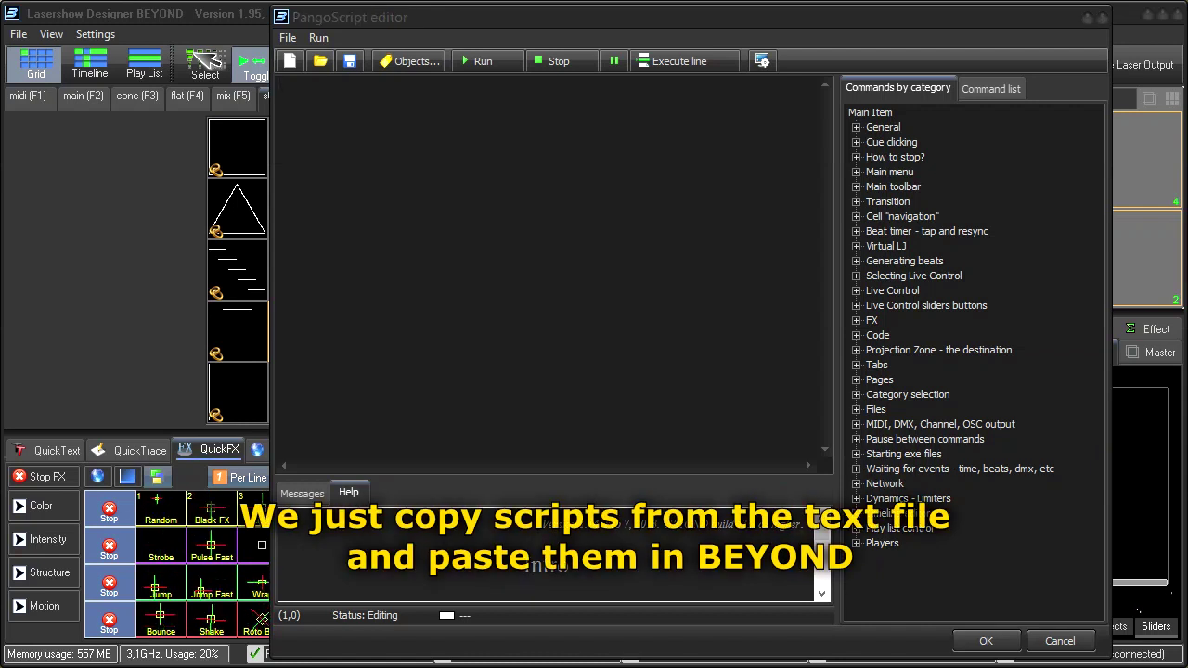
pyautogui.click(432, 186)
pyautogui.rightClick(338, 161)
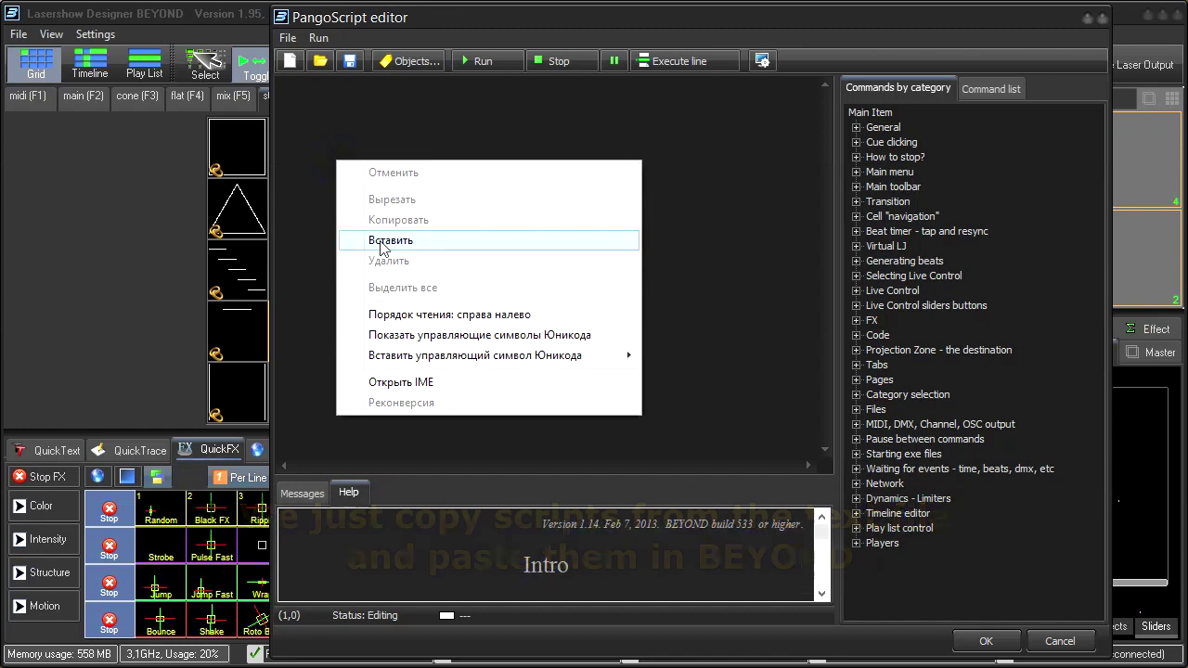
pyautogui.click(381, 236)
pyautogui.moveTo(594, 93)
pyautogui.mouseDown()
pyautogui.moveTo(279, 87)
pyautogui.moveTo(615, 86)
pyautogui.mouseUp()
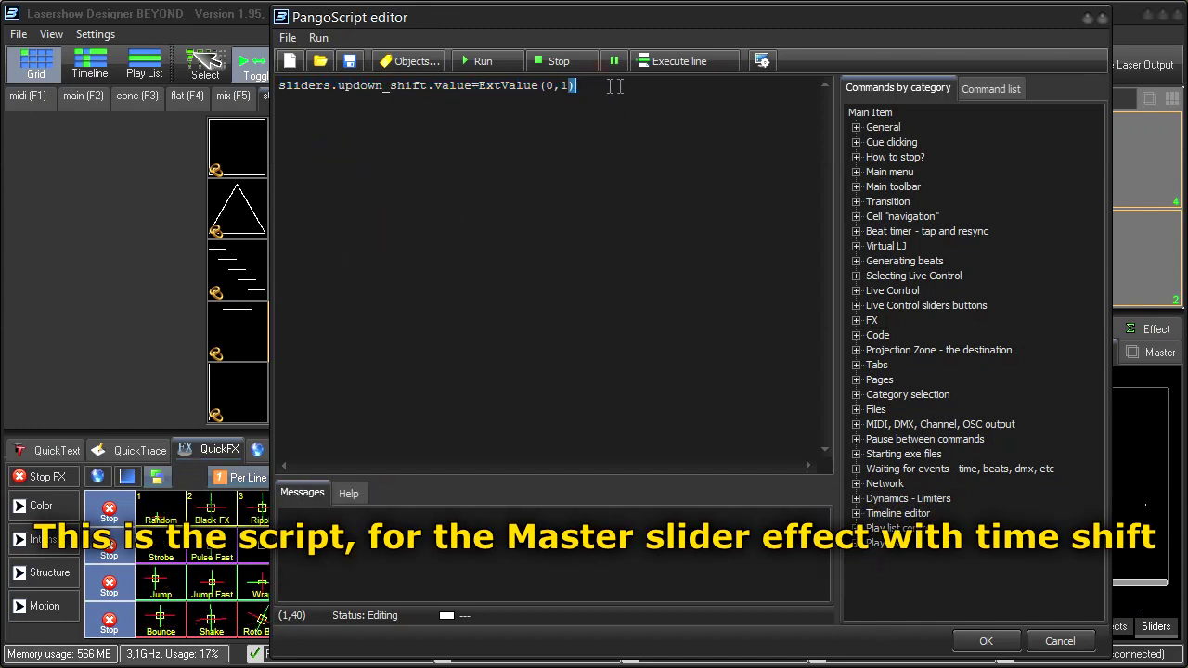
pyautogui.click(984, 640)
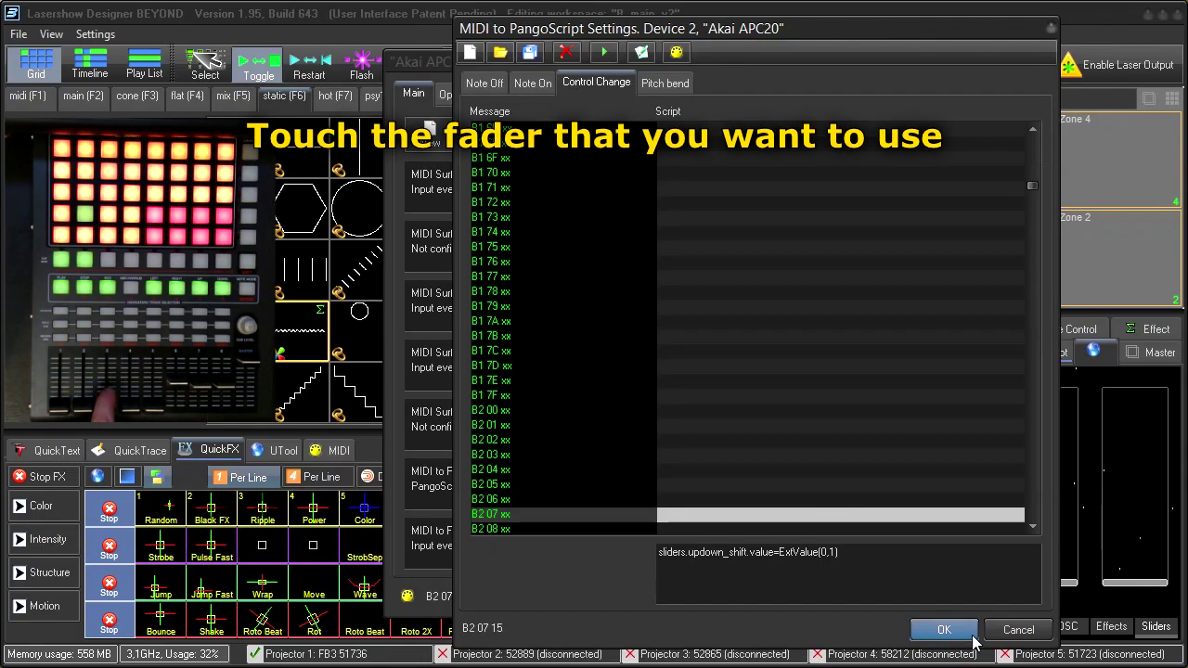
# - Assign the pasted script "sliders.color.value=ExtValue(0,1)" to control change message B2 07, and accept the Akai APC20 settings
pyautogui.doubleClick(761, 518)
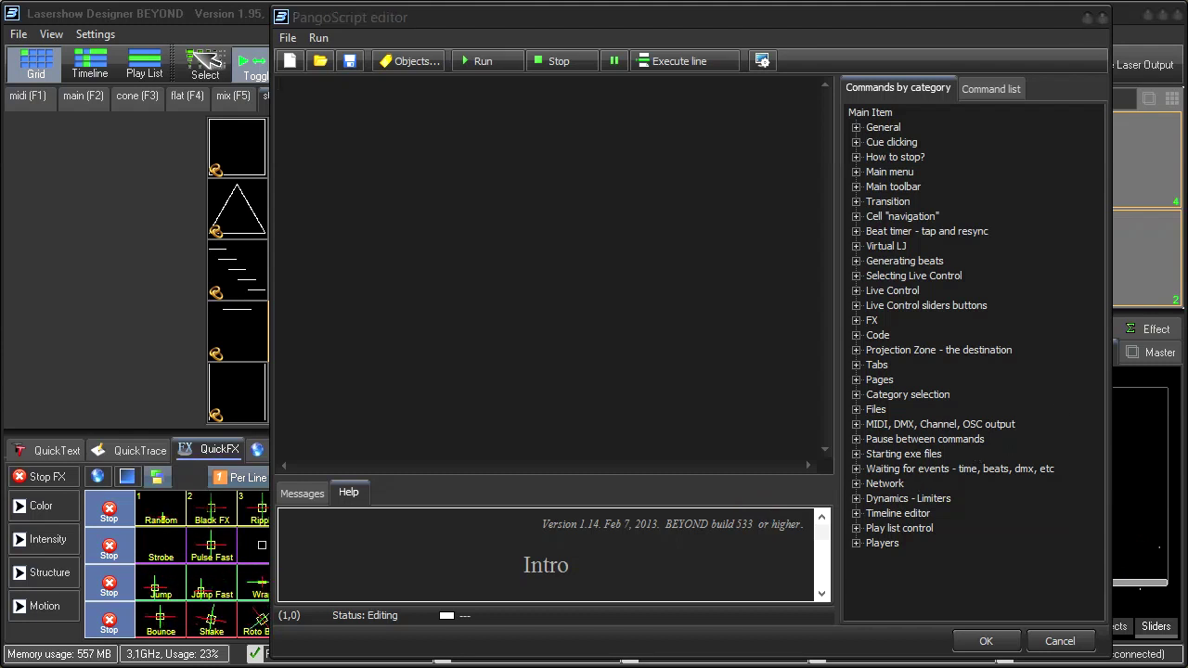
pyautogui.click(427, 181)
pyautogui.rightClick(425, 179)
pyautogui.click(464, 255)
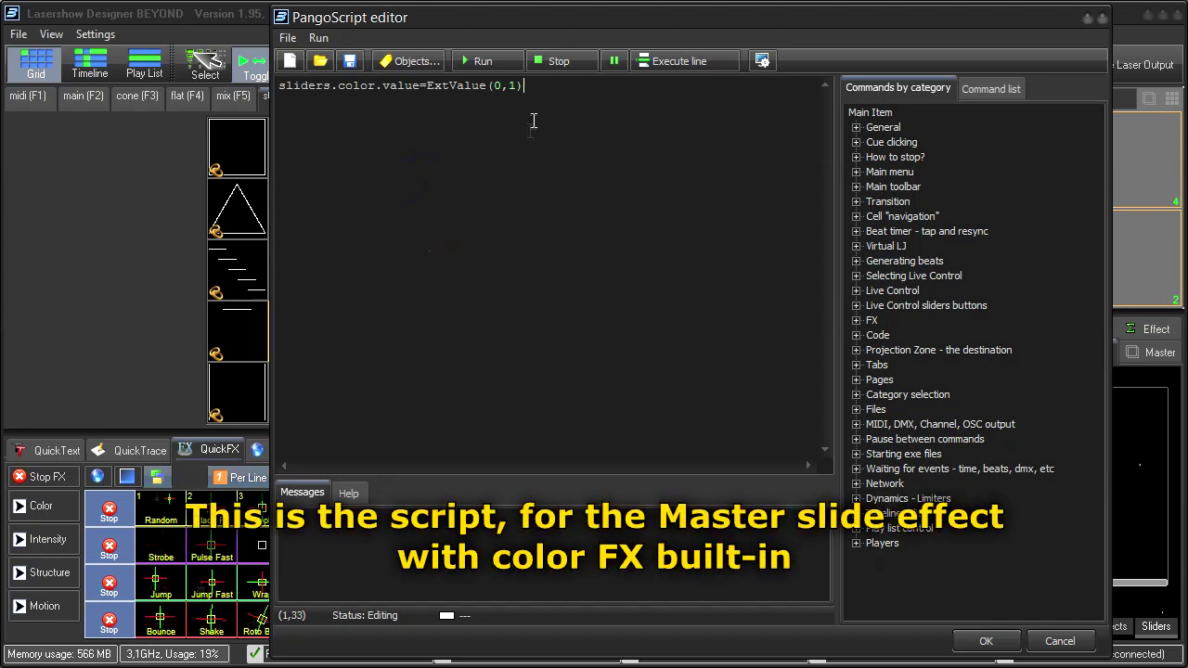
pyautogui.moveTo(532, 90)
pyautogui.mouseDown()
pyautogui.moveTo(303, 90)
pyautogui.moveTo(536, 90)
pyautogui.mouseUp()
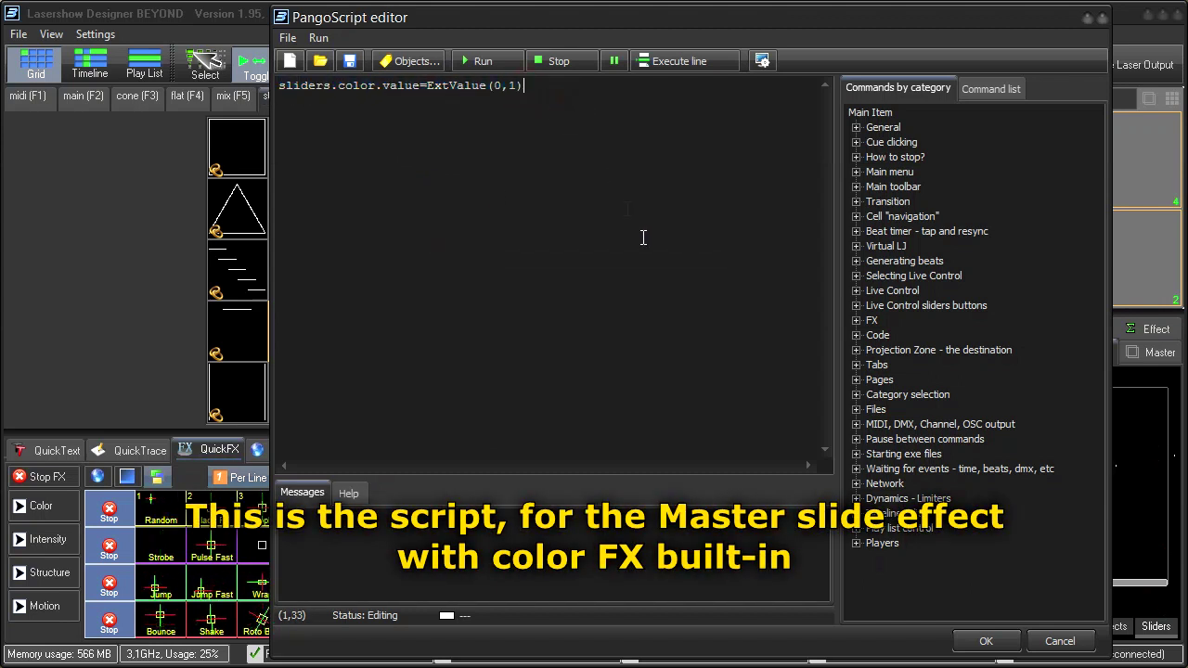
pyautogui.click(984, 641)
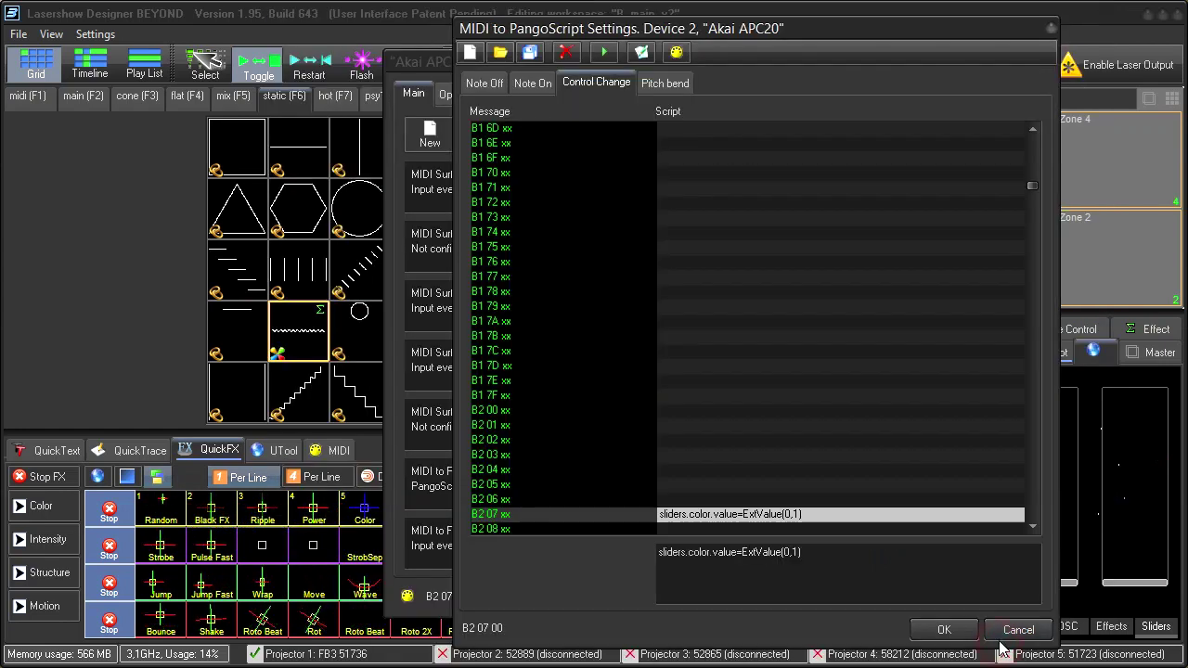
pyautogui.click(945, 631)
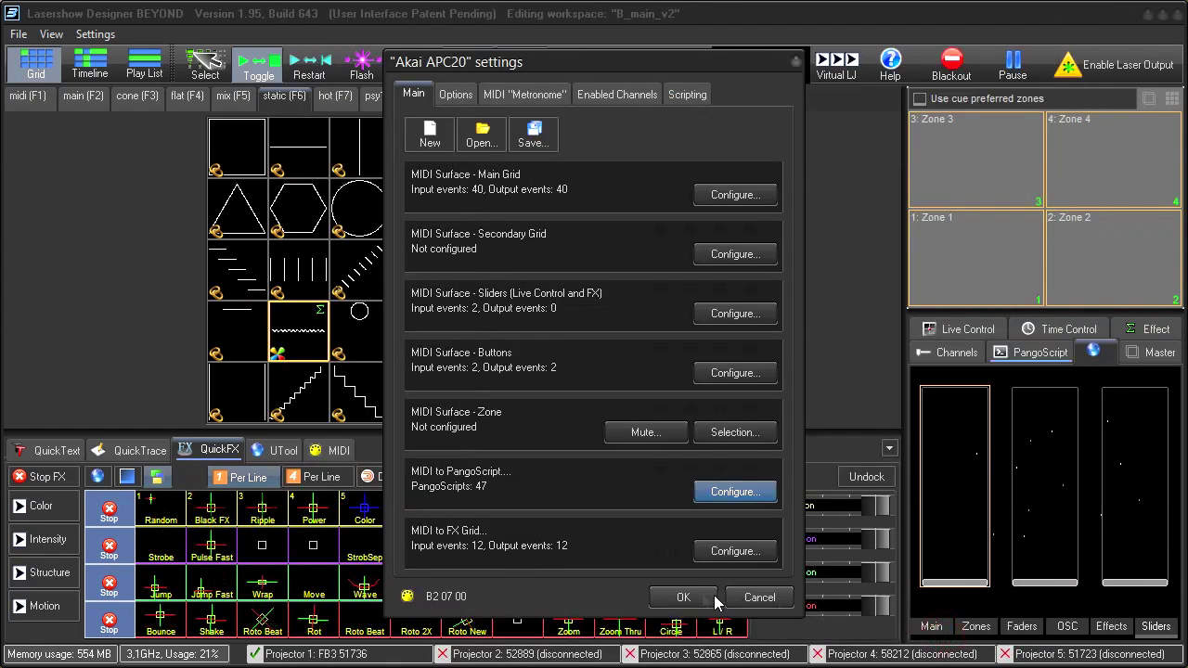
pyautogui.click(684, 599)
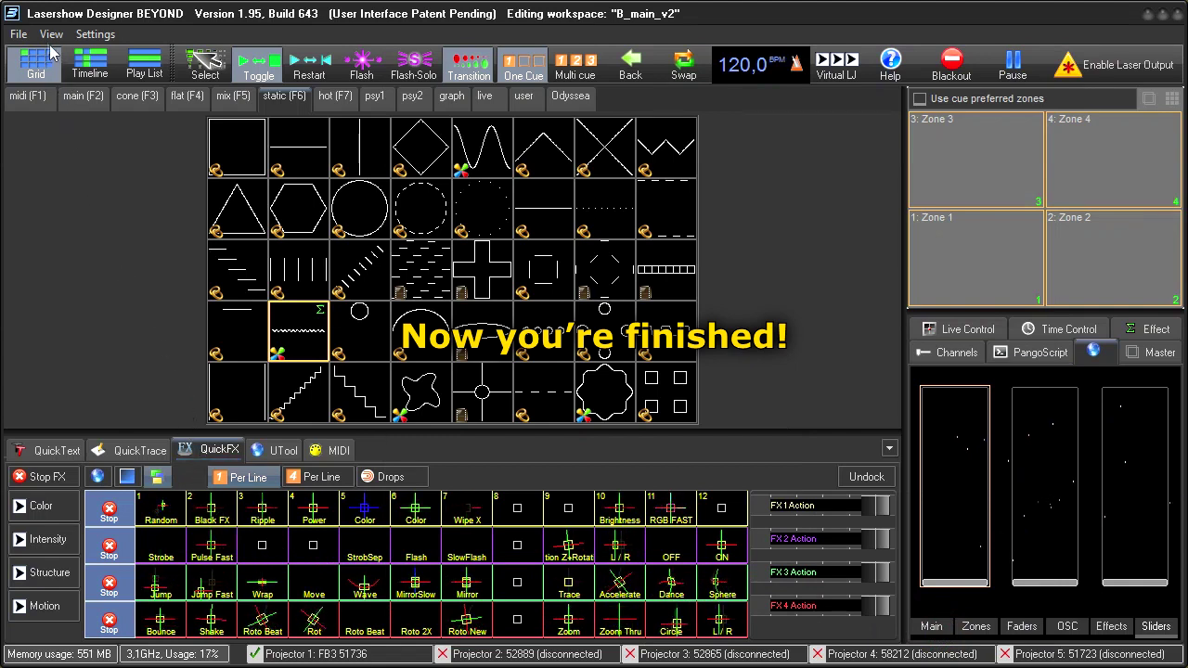
# - Show the Enhanced Reality Preview window for viewing the laser output
pyautogui.click(52, 33)
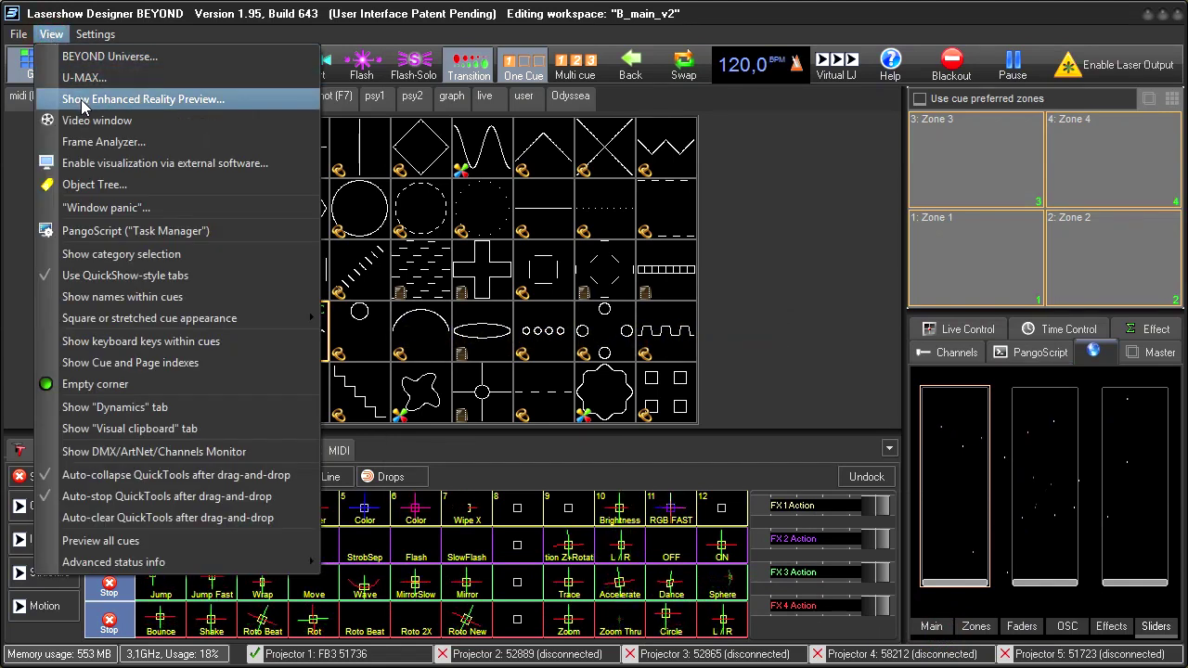
pyautogui.click(85, 101)
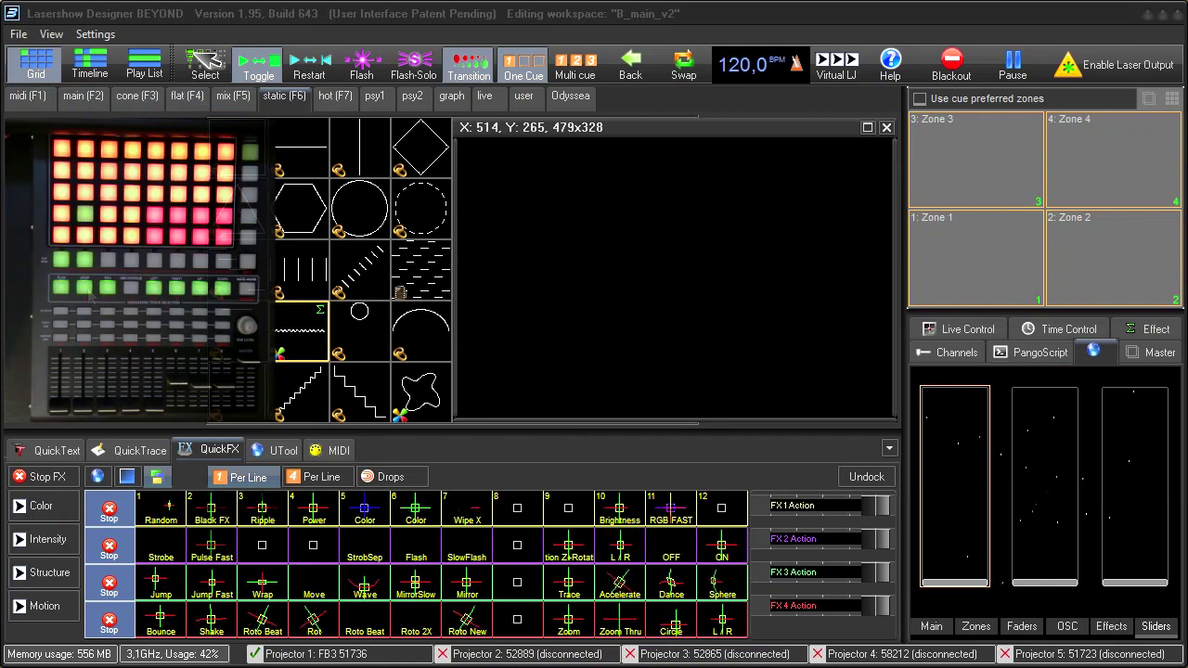